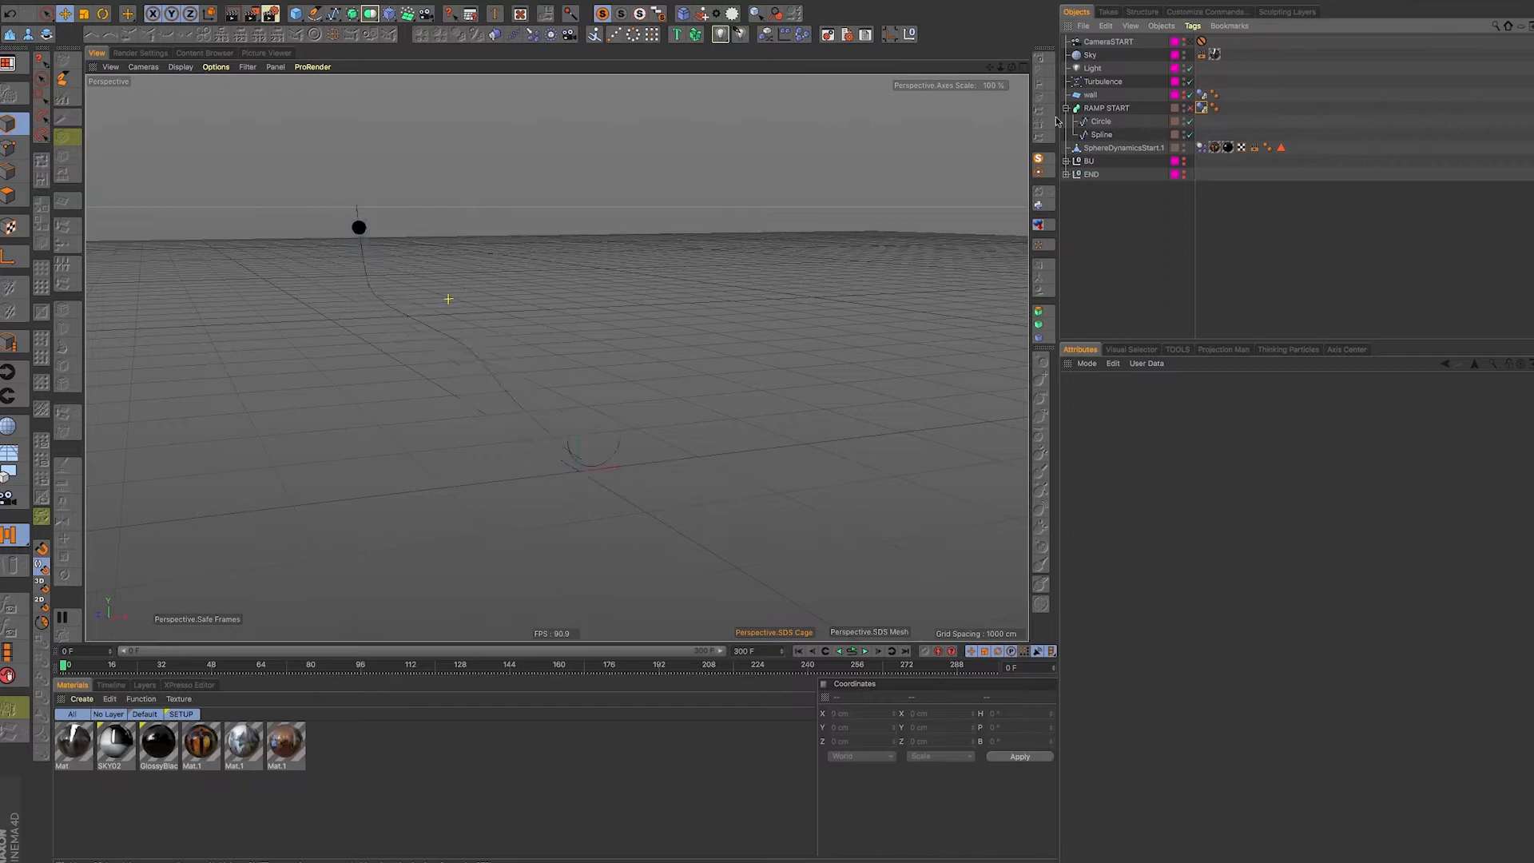
Enable the RAMP START sweep generator so its Circle profile and Spline path form the ramp
click(1101, 134)
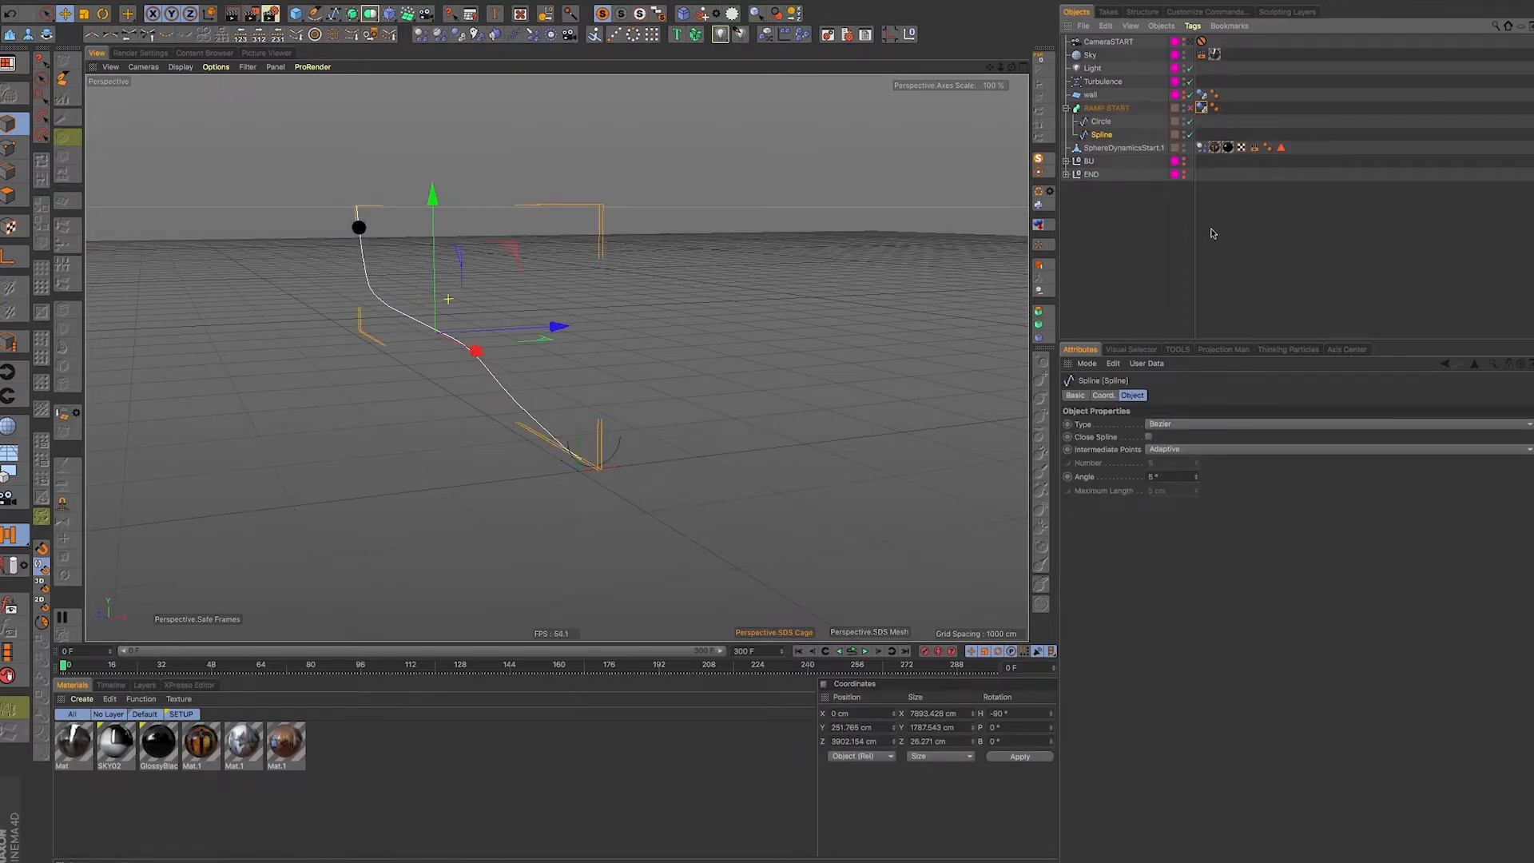
click(1101, 121)
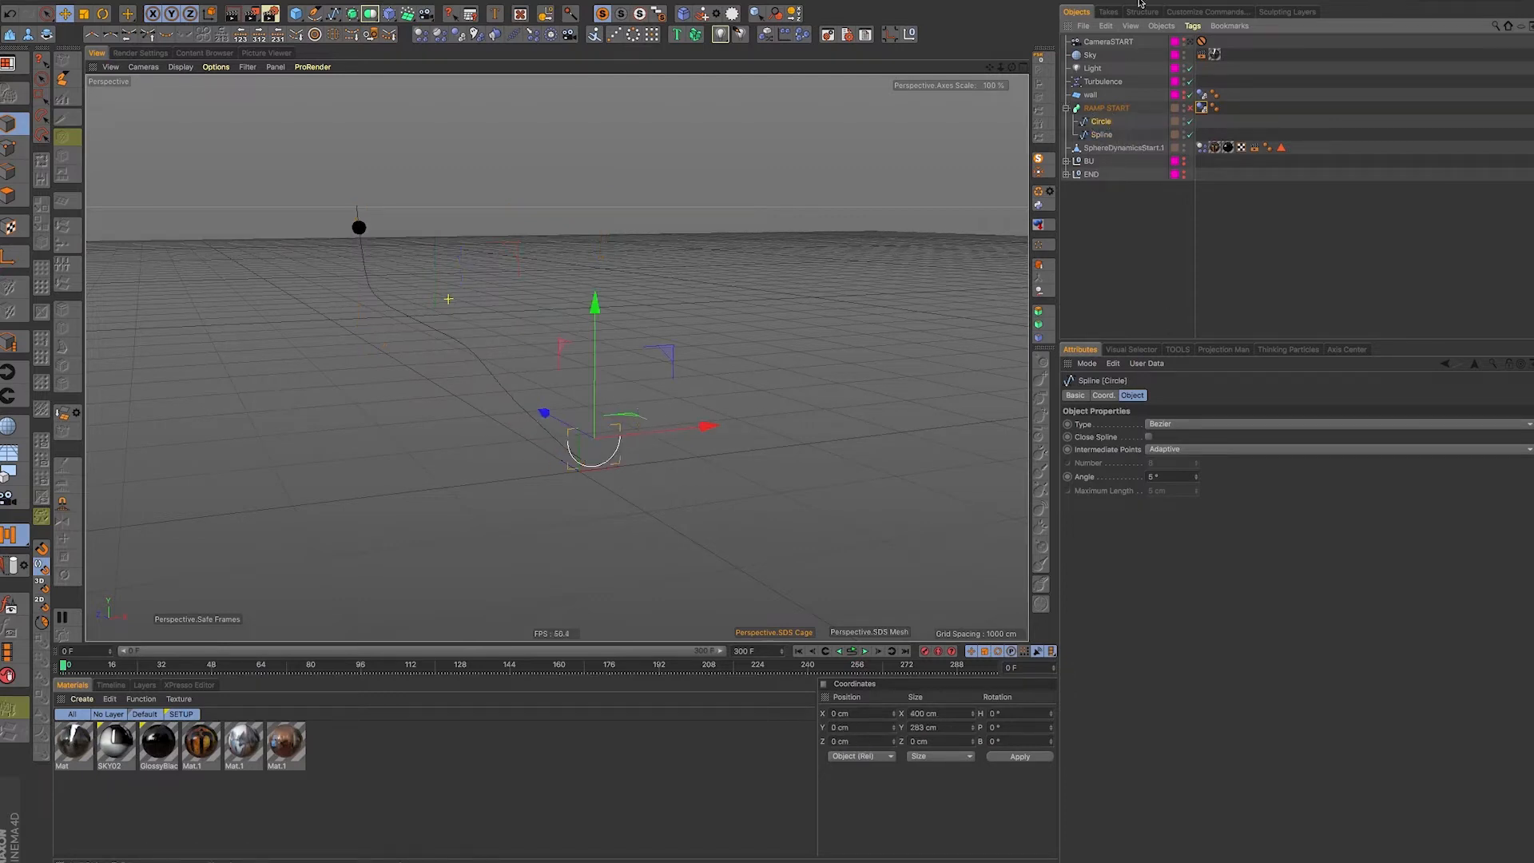
click(1107, 108)
click(352, 13)
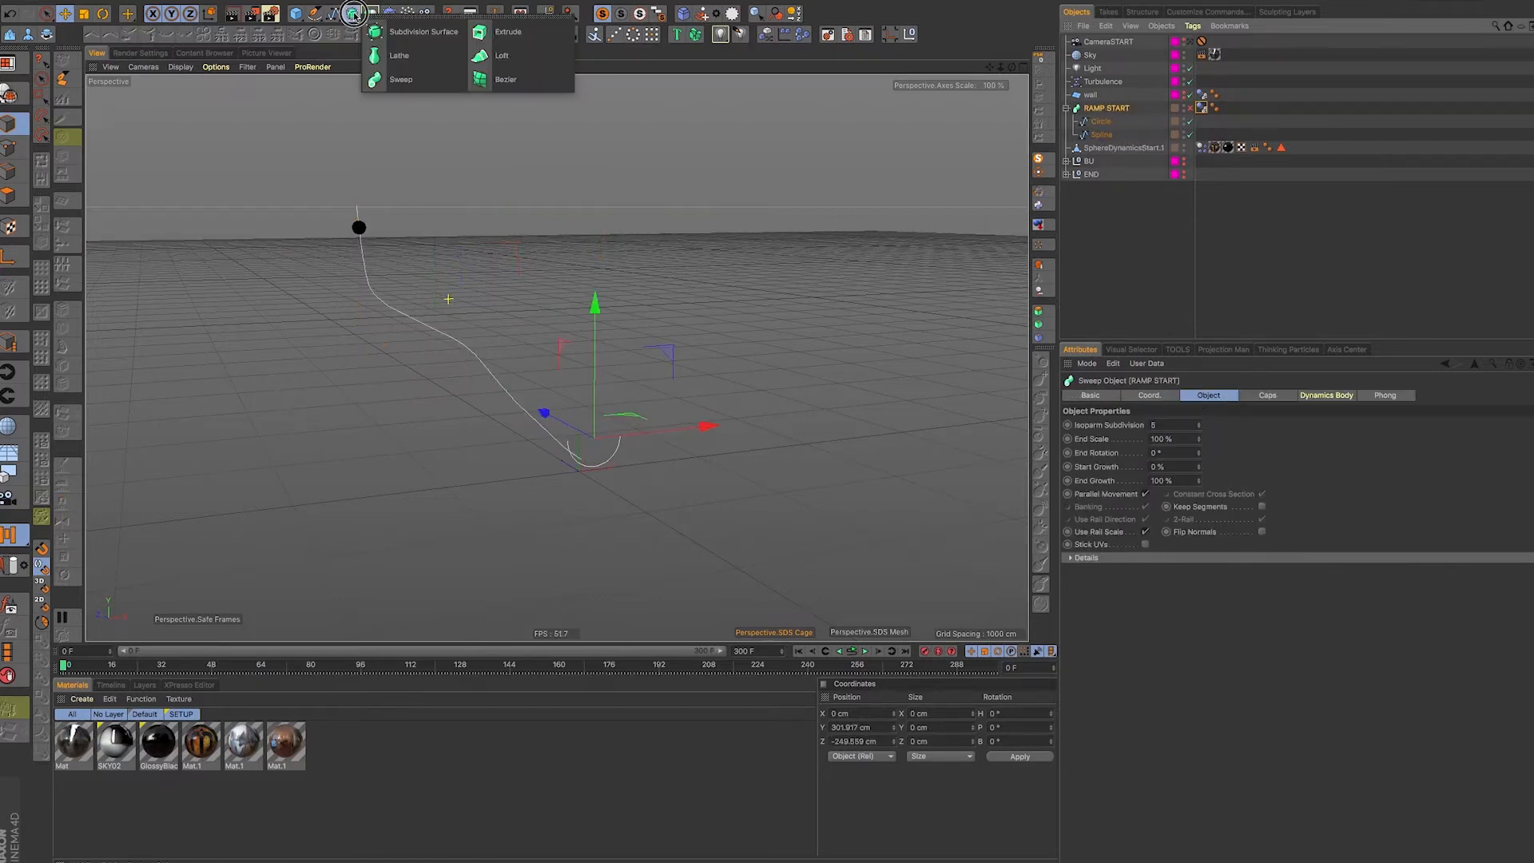
click(390, 80)
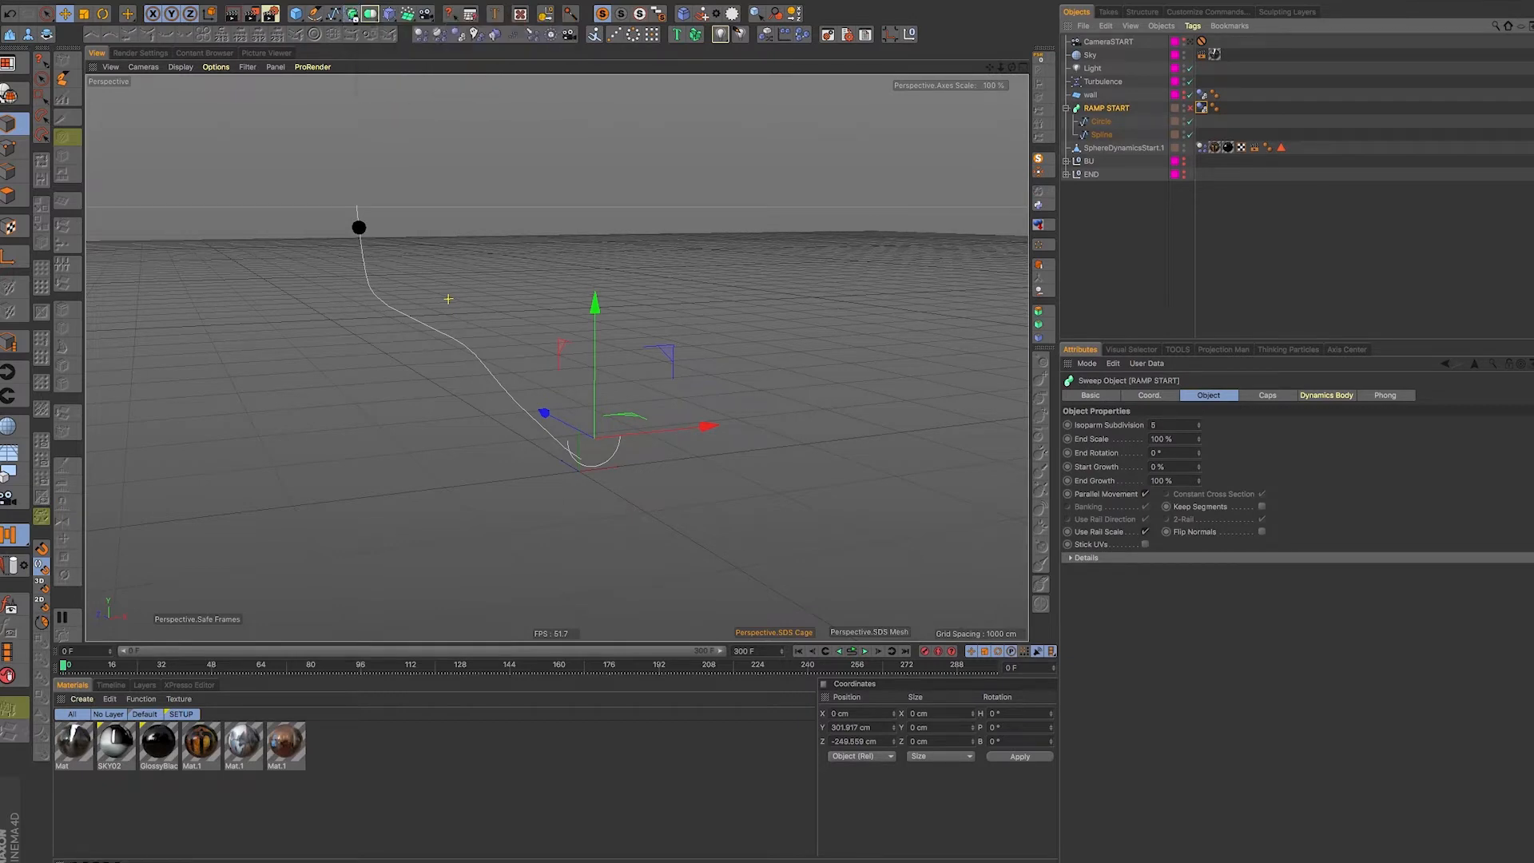
click(1189, 109)
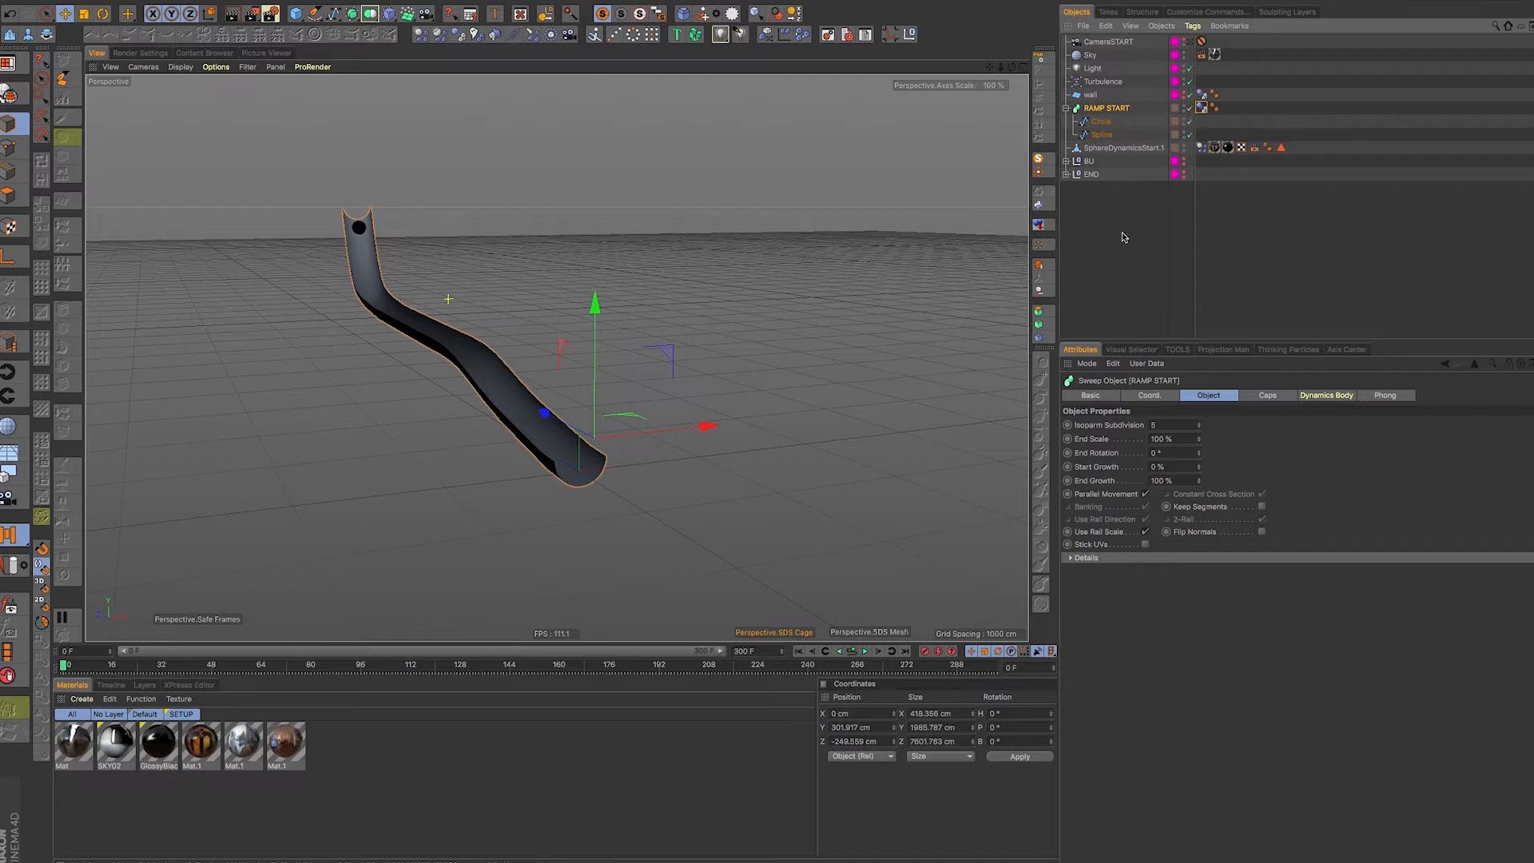
Toggle the wall plane's viewport visibility on and off to check its placement at the ramp's lower end
click(1090, 95)
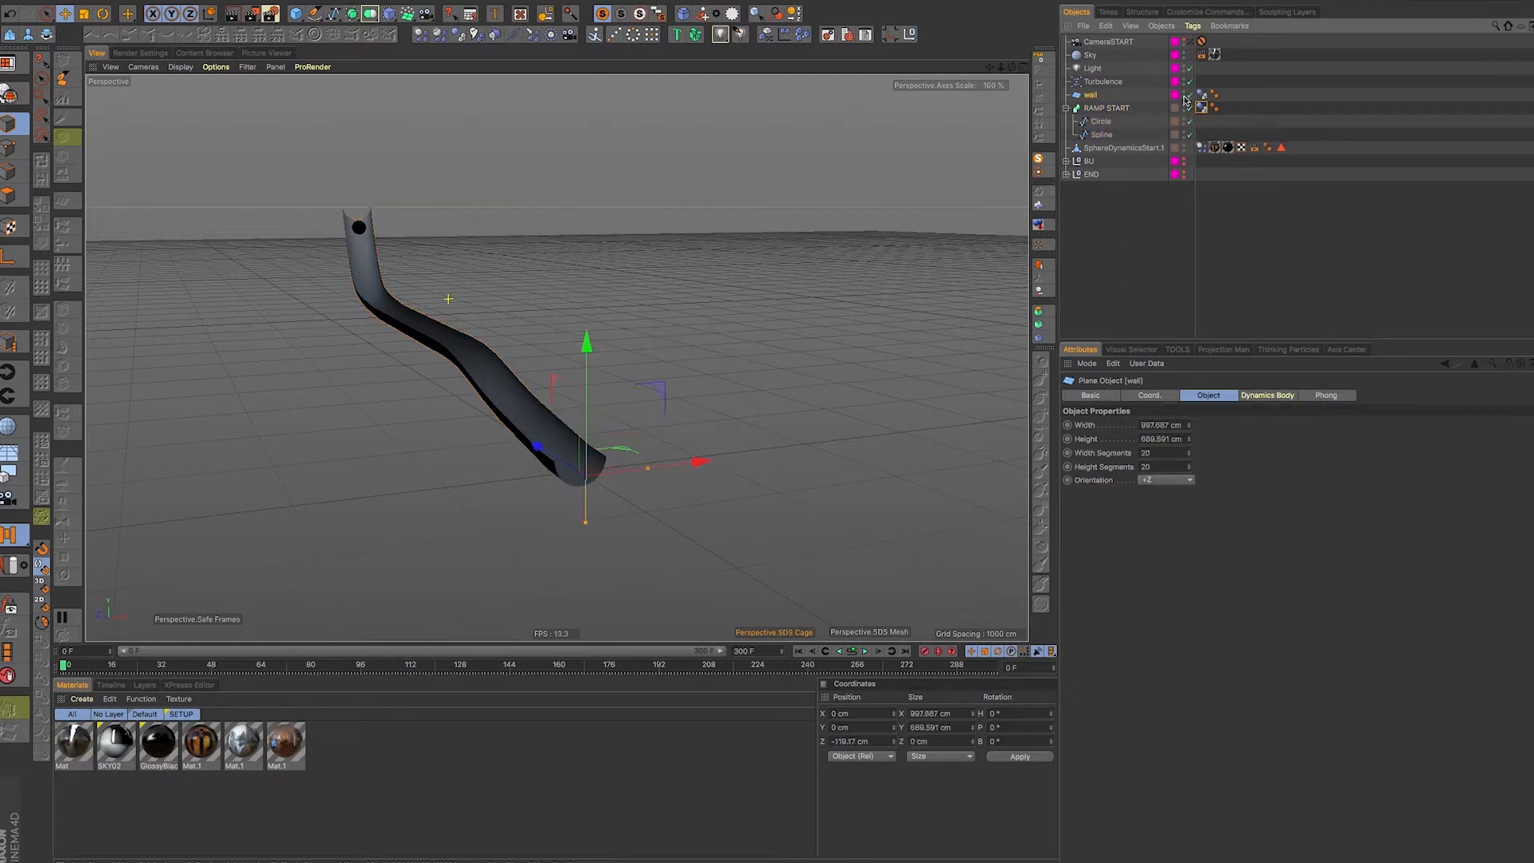
click(1187, 95)
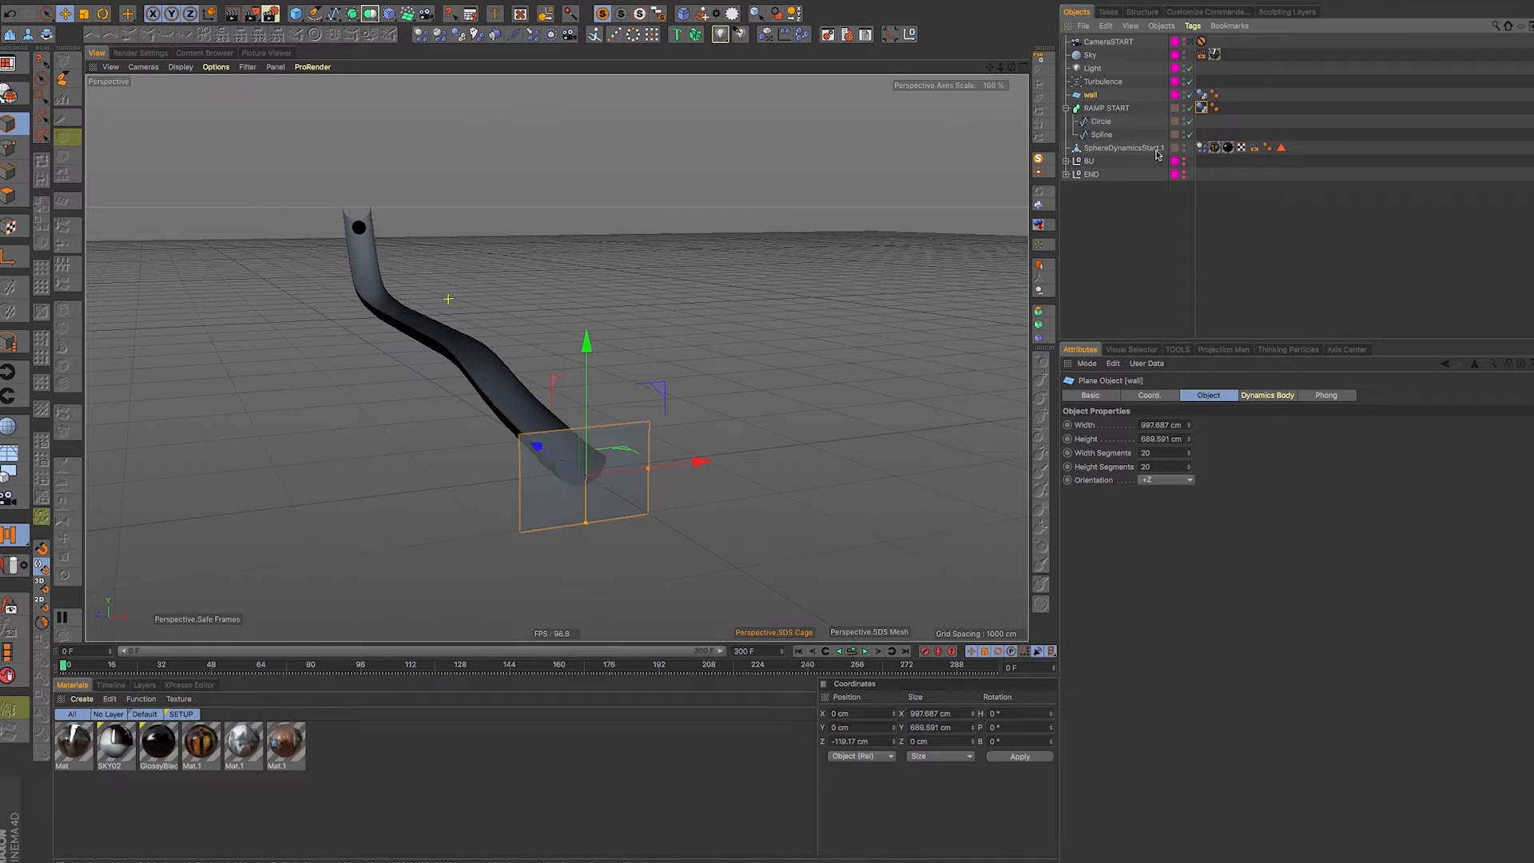
click(1184, 92)
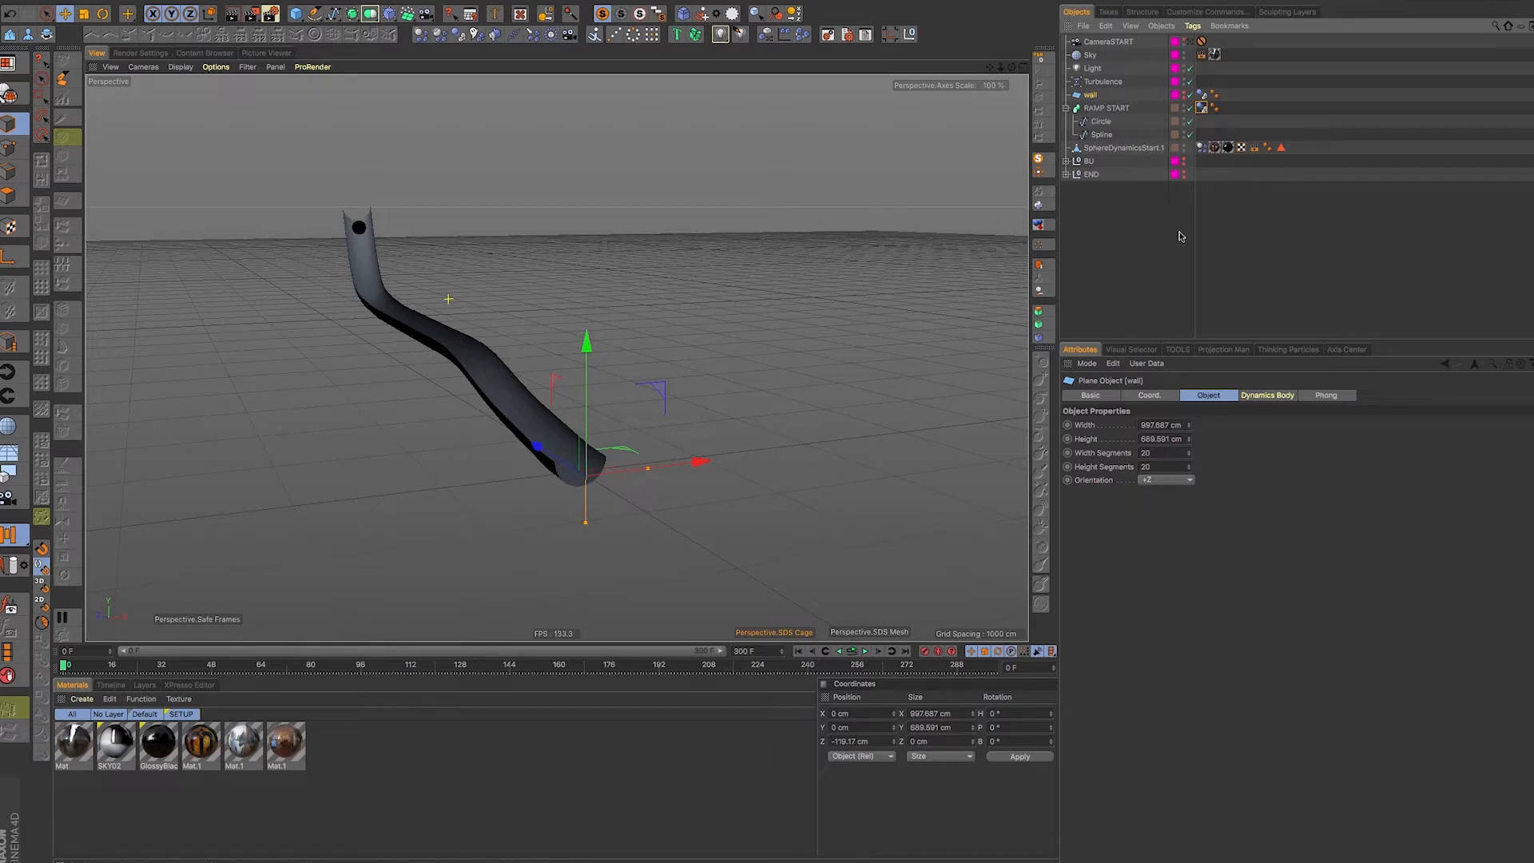
Examine the Collision settings of the sphere's and wall's dynamics body tags and the wall's Dynamics settings
click(1123, 148)
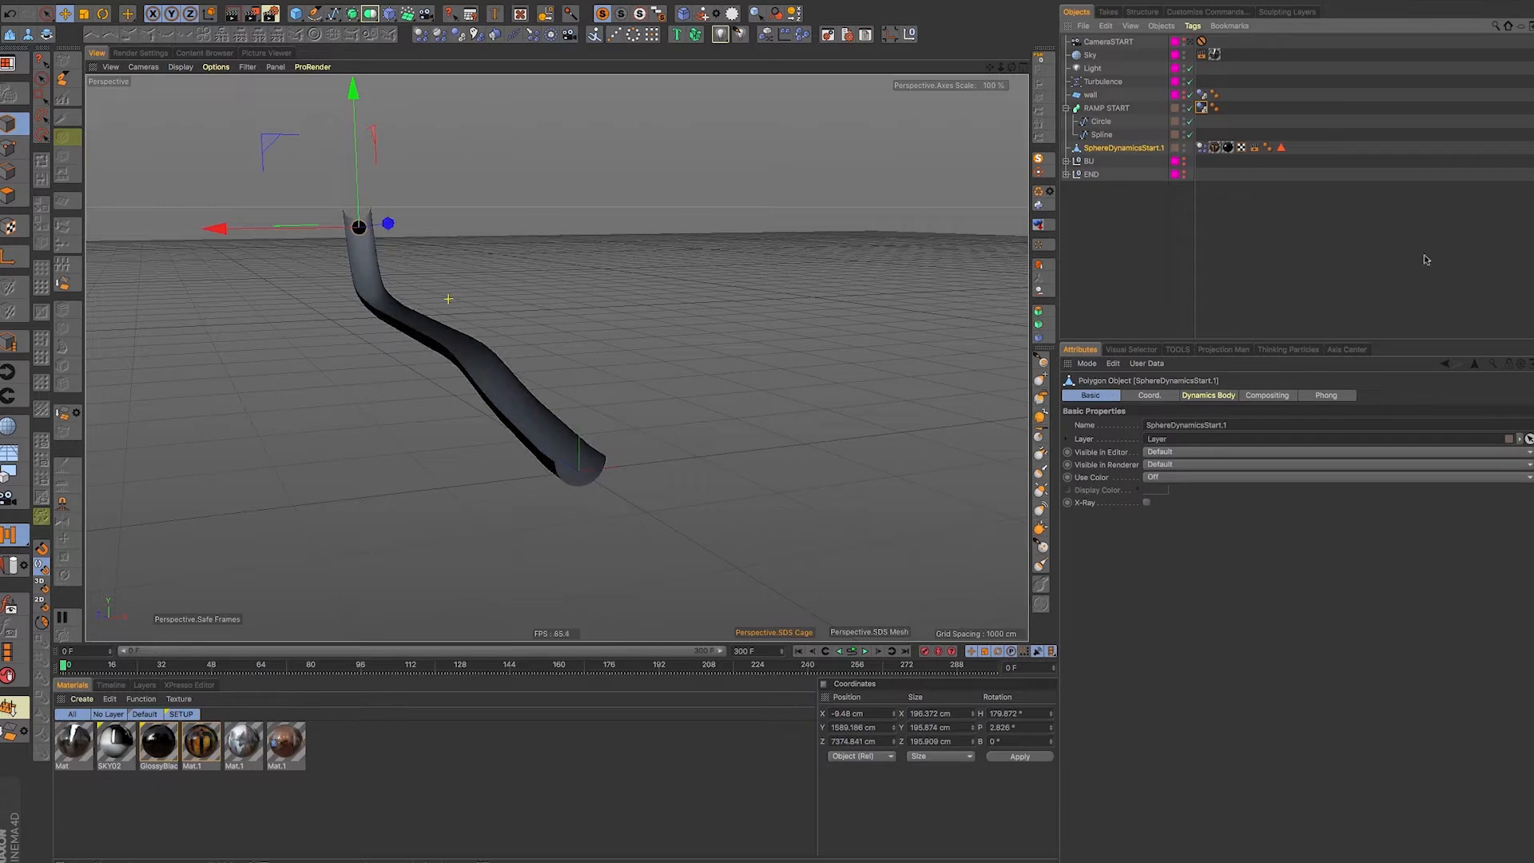
click(1202, 151)
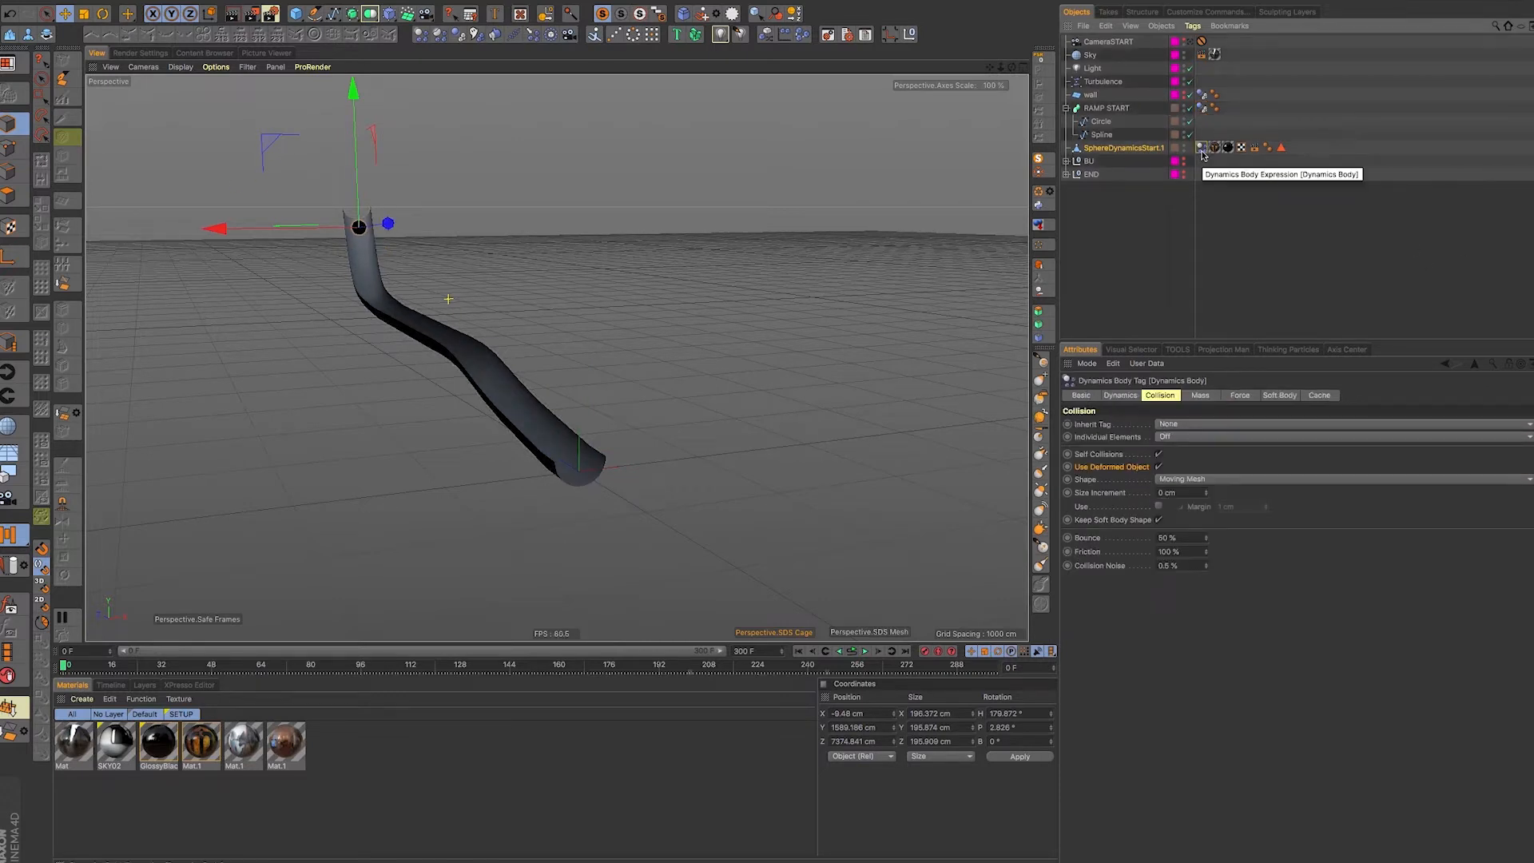
click(1093, 96)
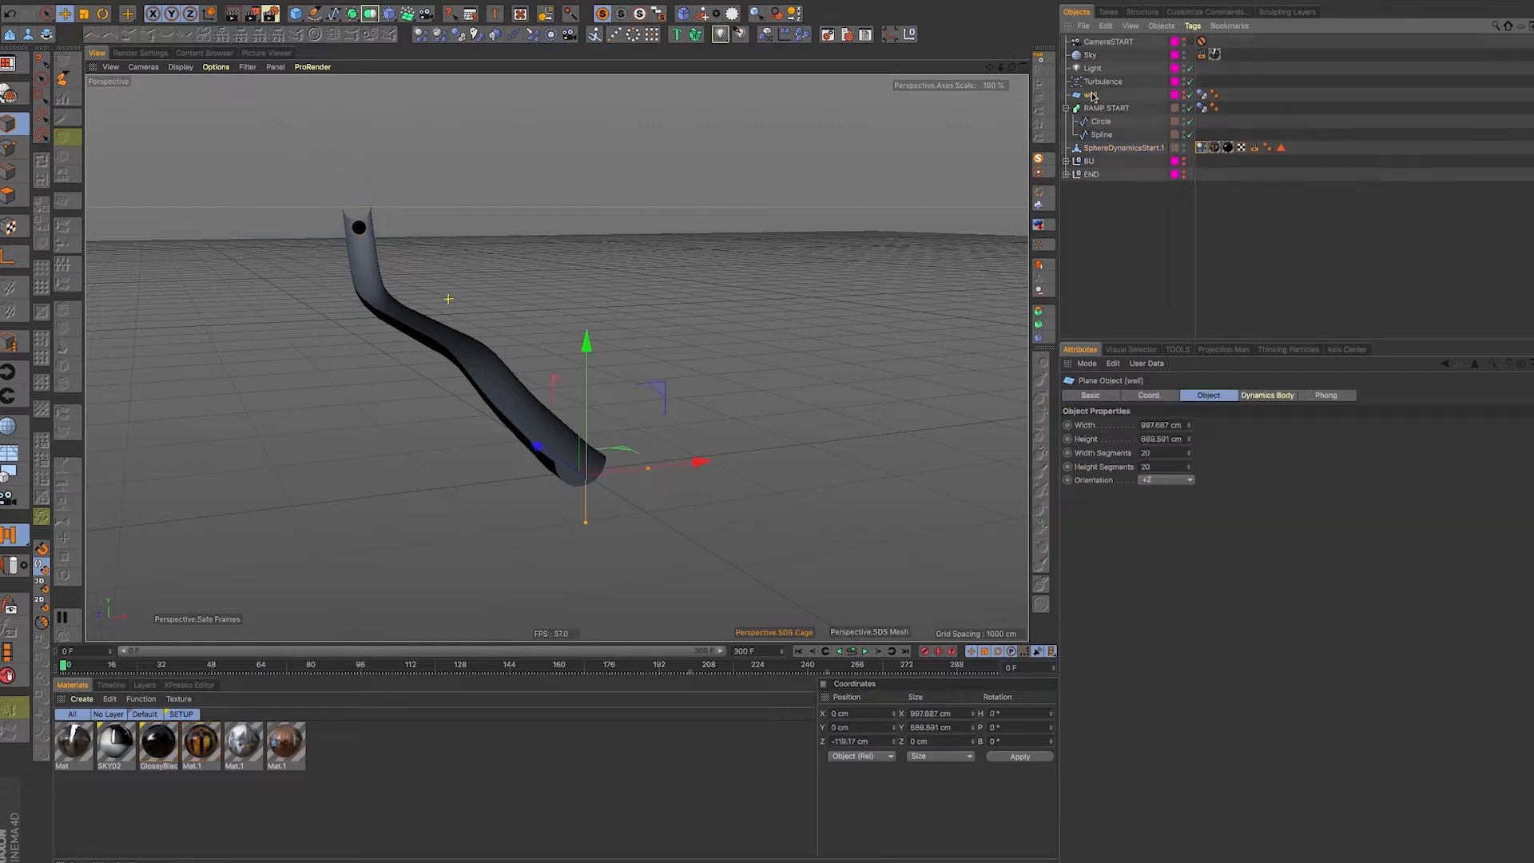
click(1202, 94)
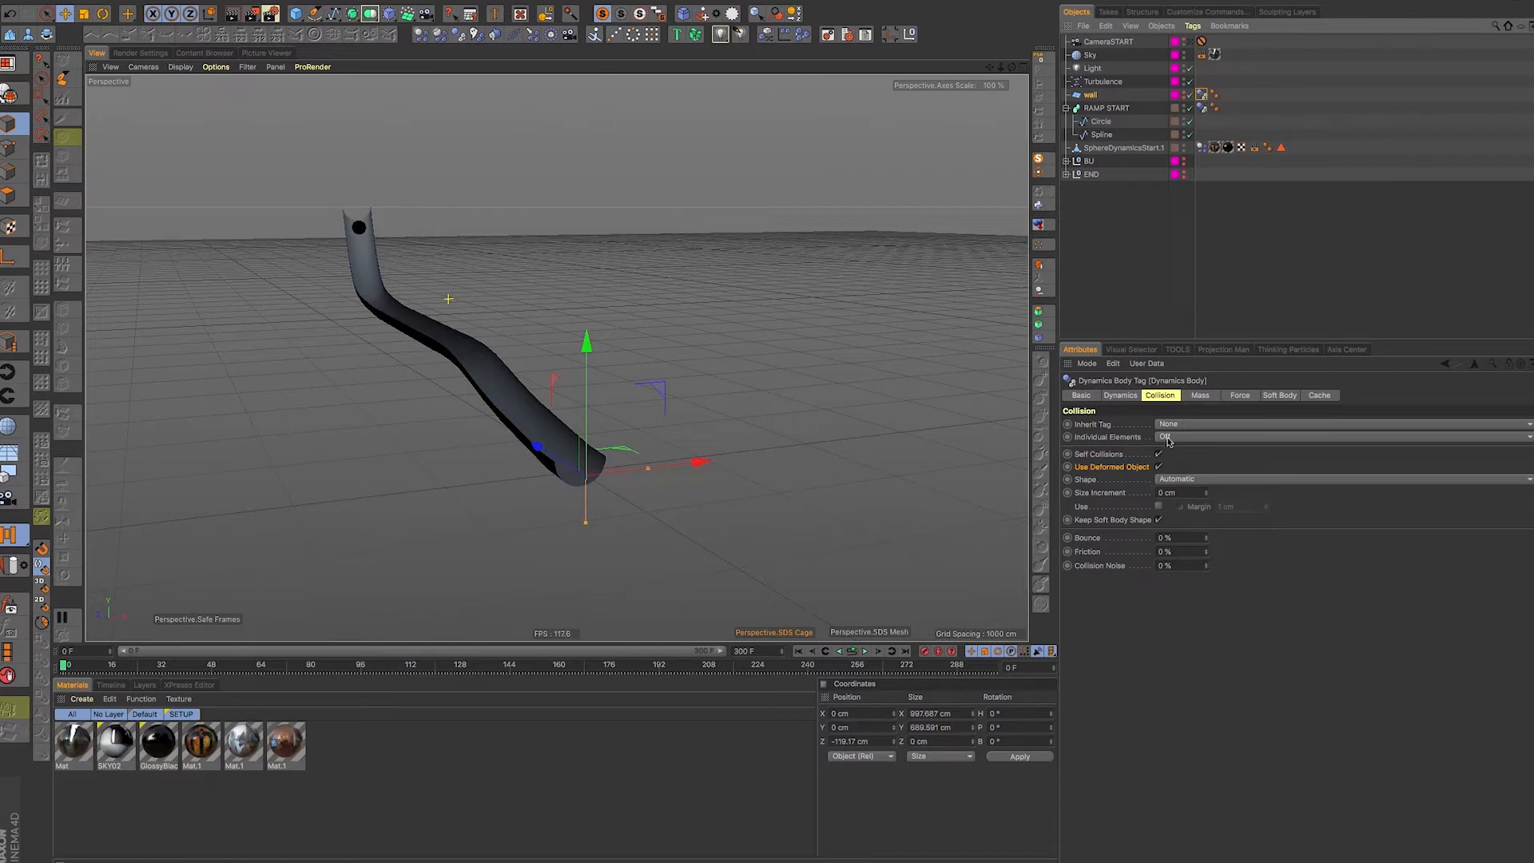
click(1122, 396)
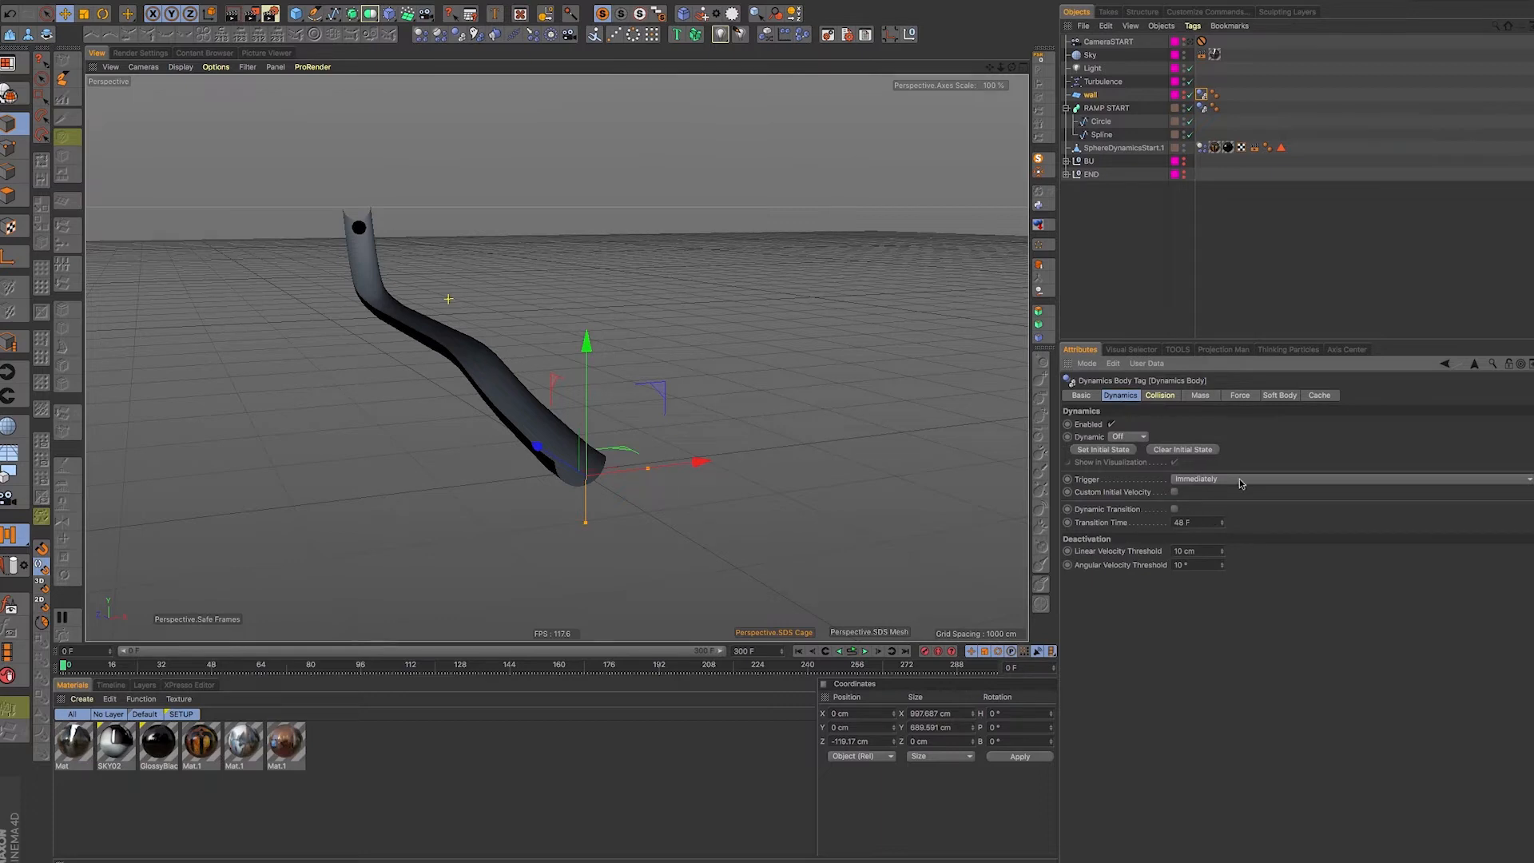
Examine the Dynamics, Collision, Mass and Force settings of the RAMP START dynamics body tag
click(1085, 107)
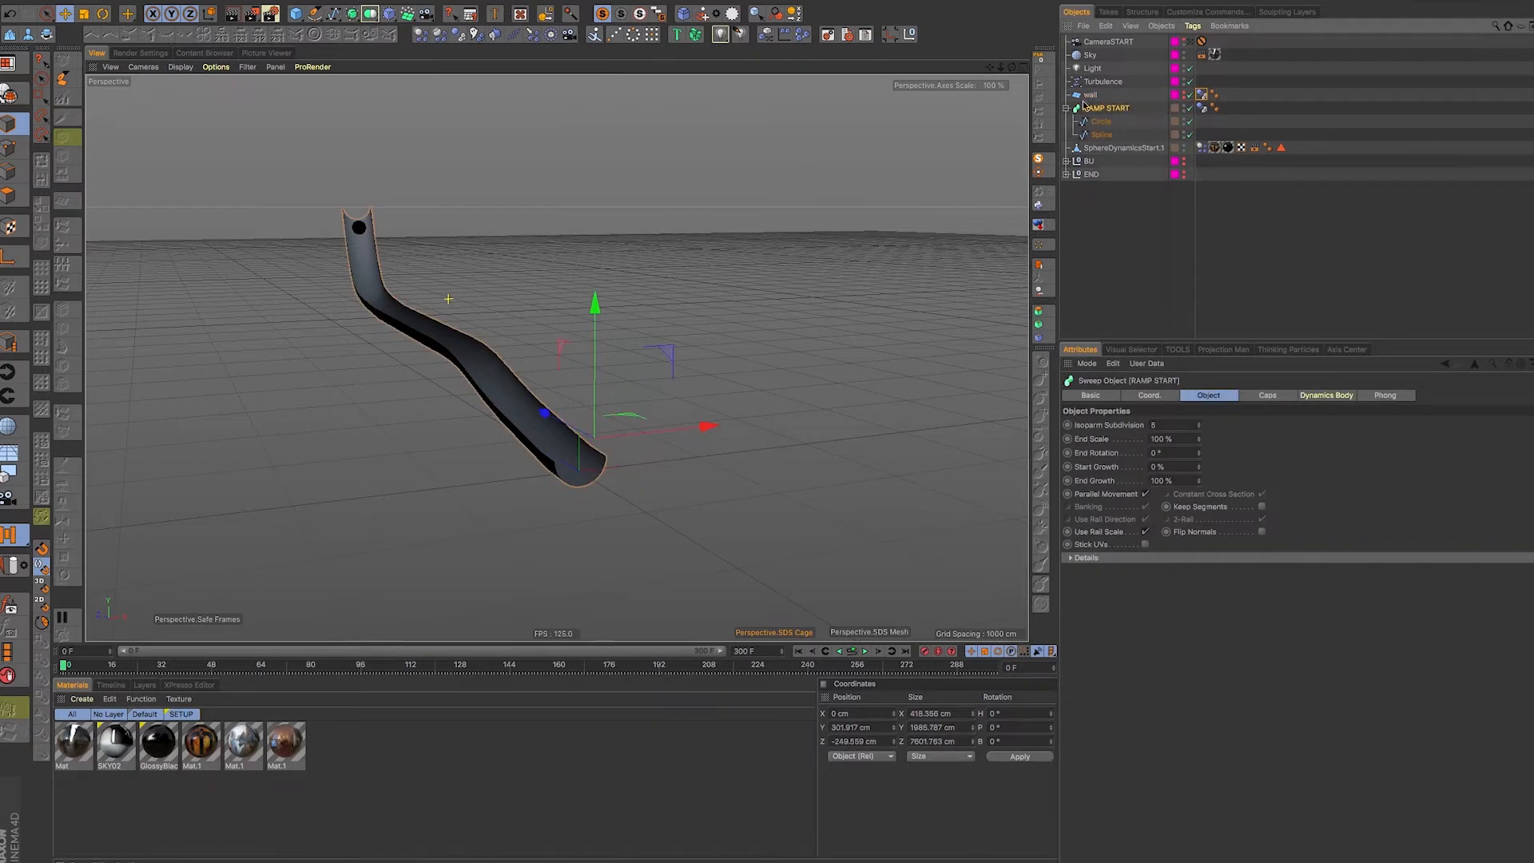
click(1203, 108)
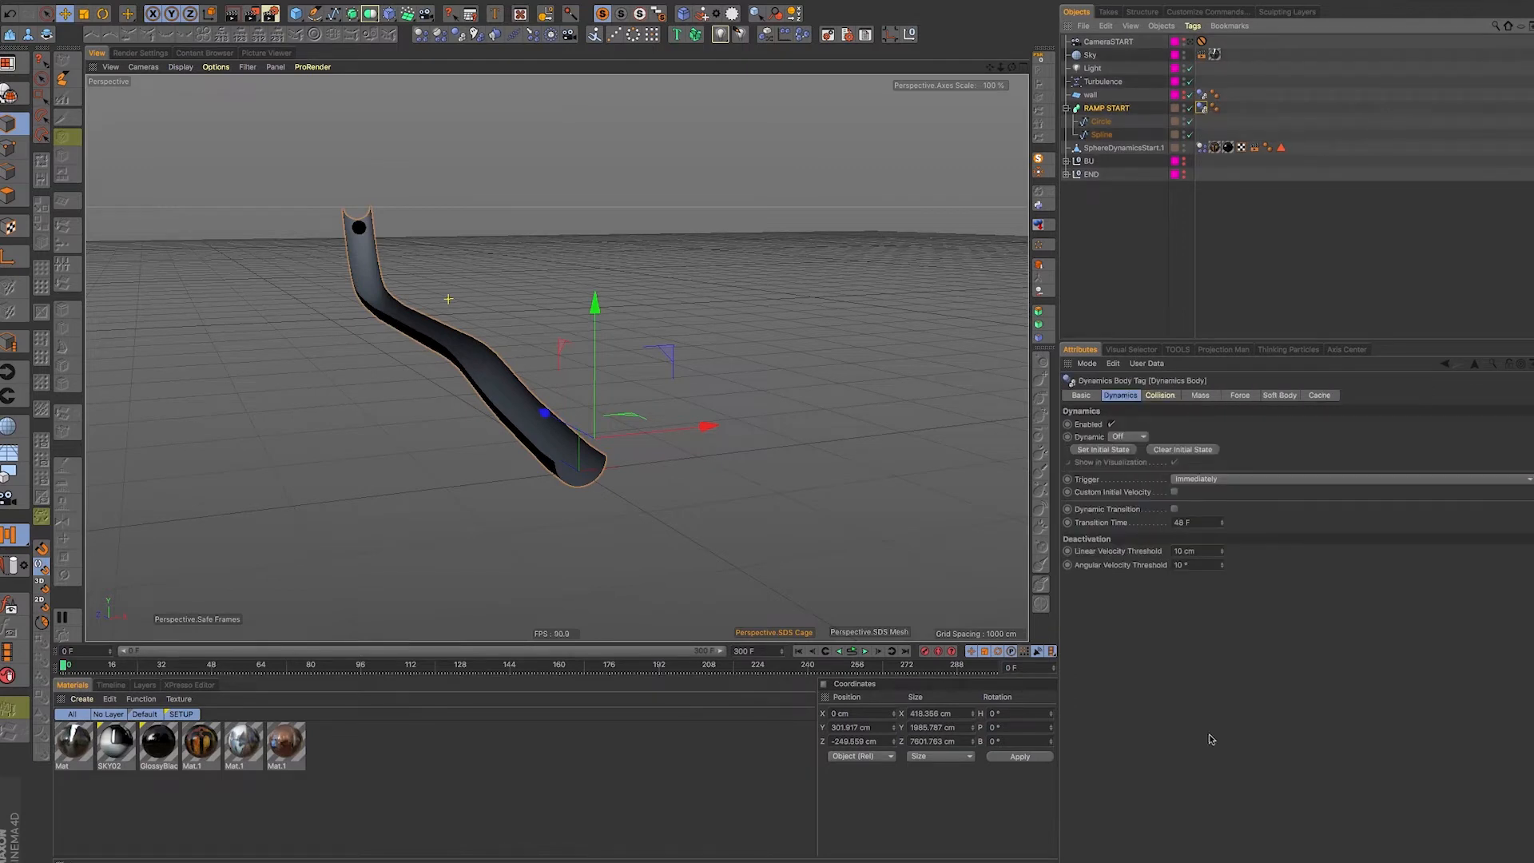
click(1160, 396)
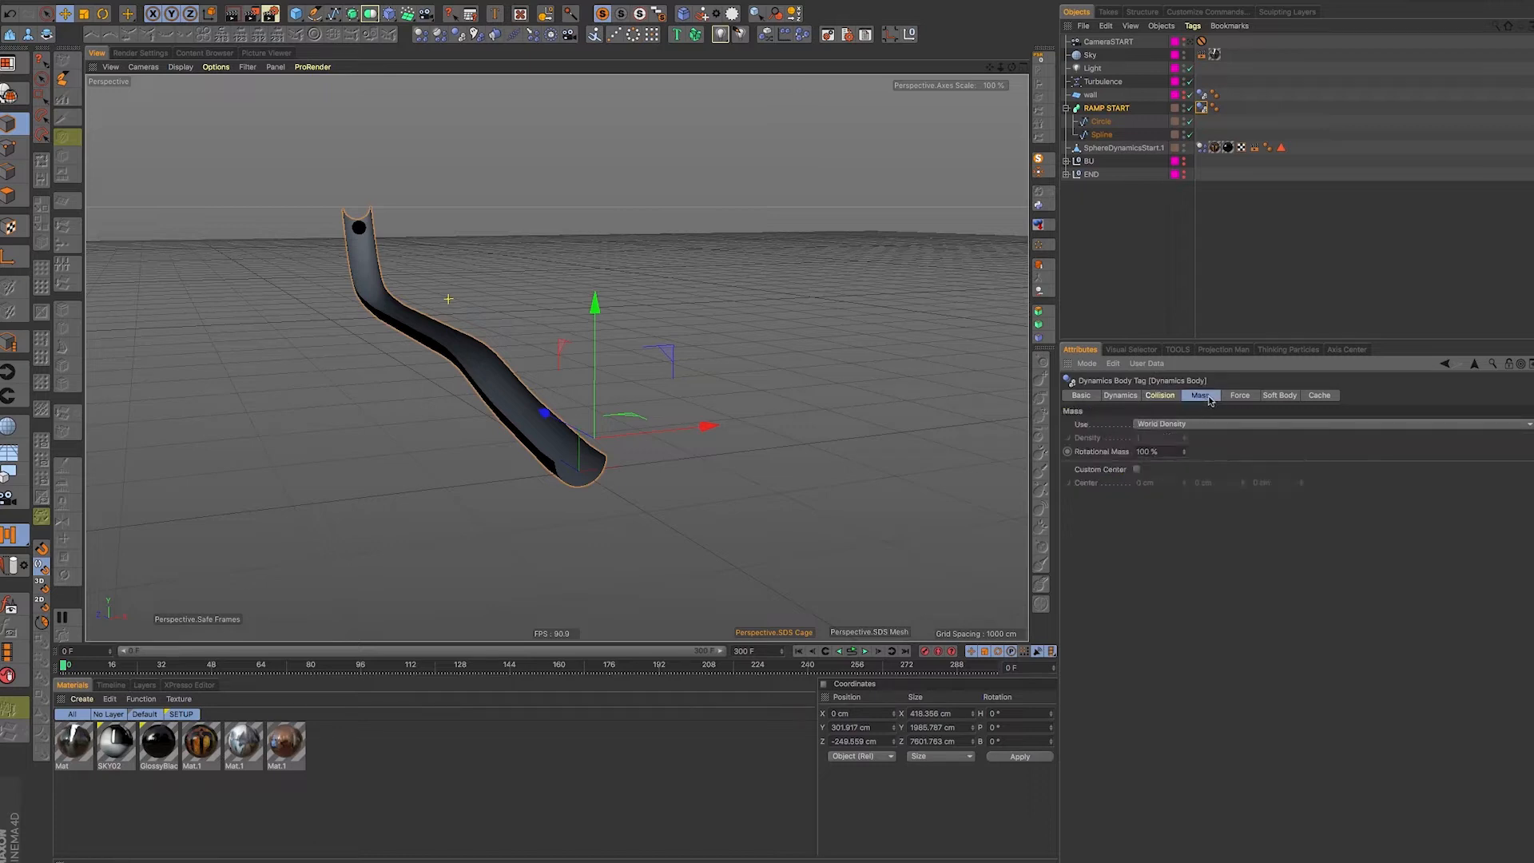
click(1238, 395)
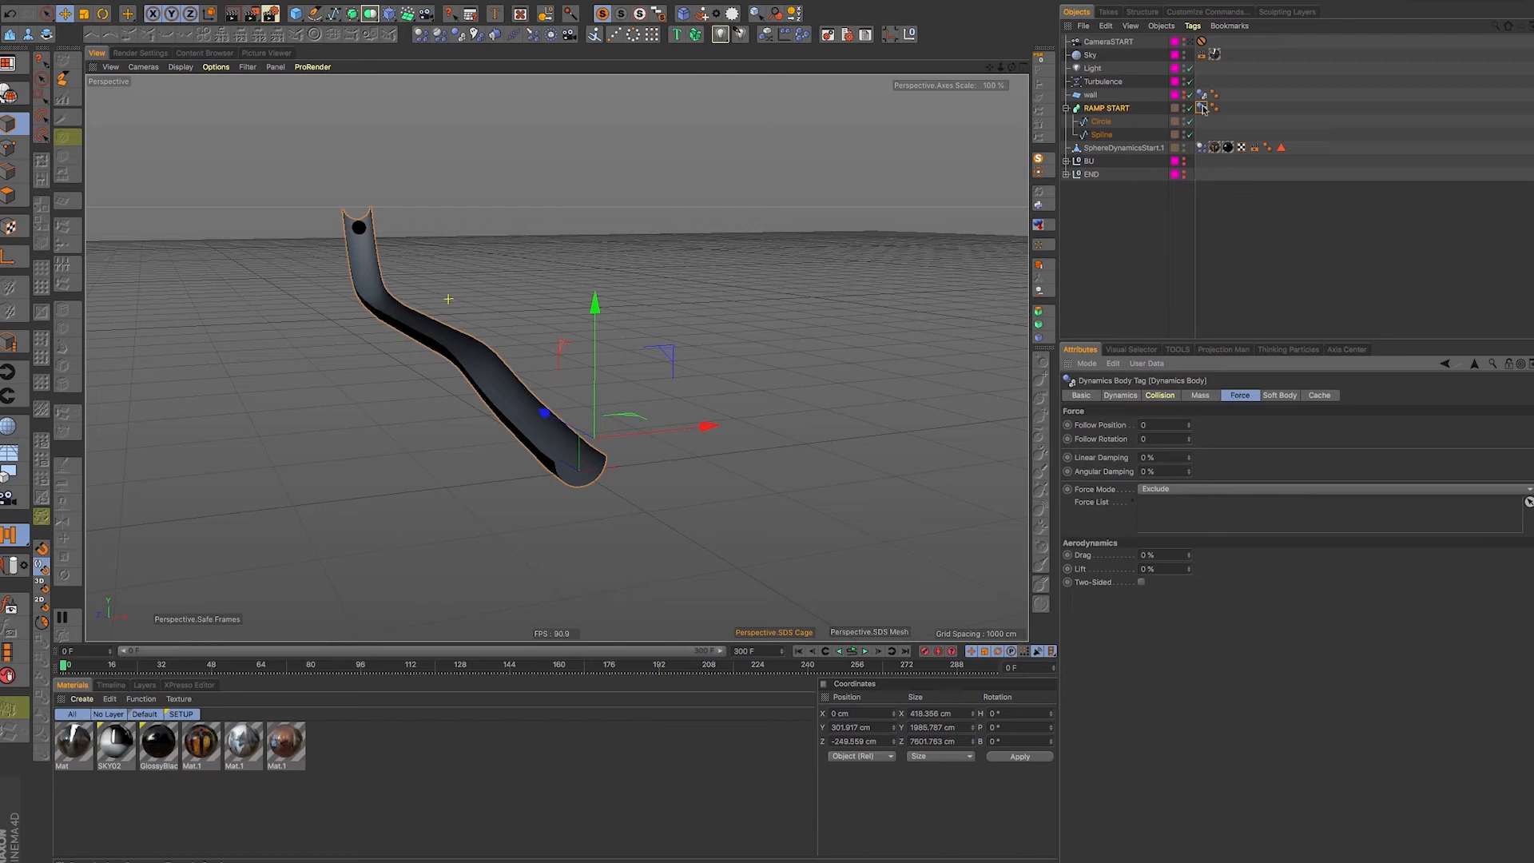
Examine the Dynamics, Collision, Mass and Force settings of the SphereDynamicsStart.1 dynamics body tag
click(1117, 148)
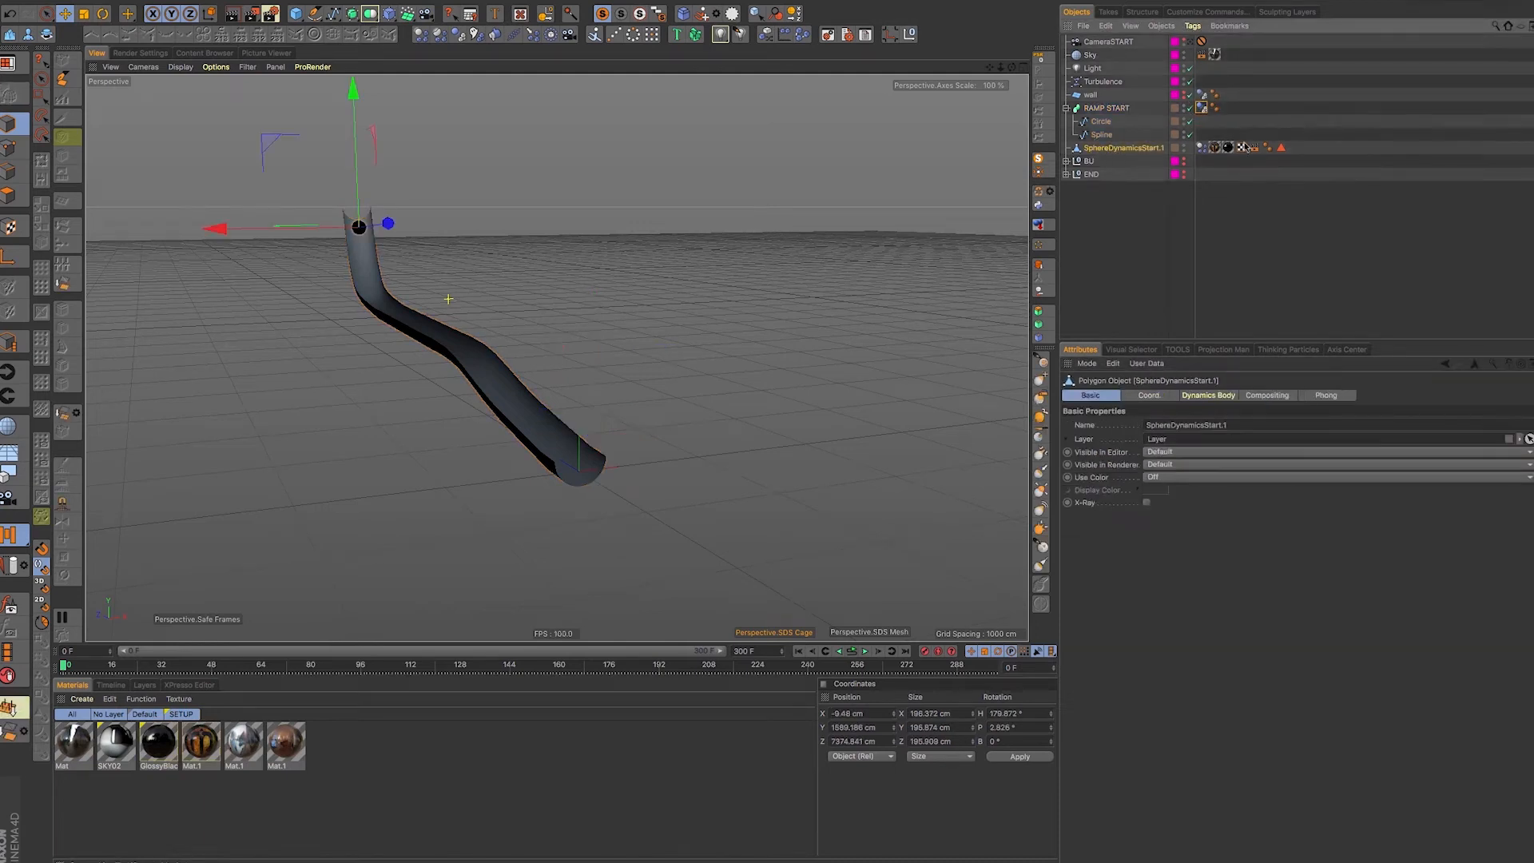
click(1201, 148)
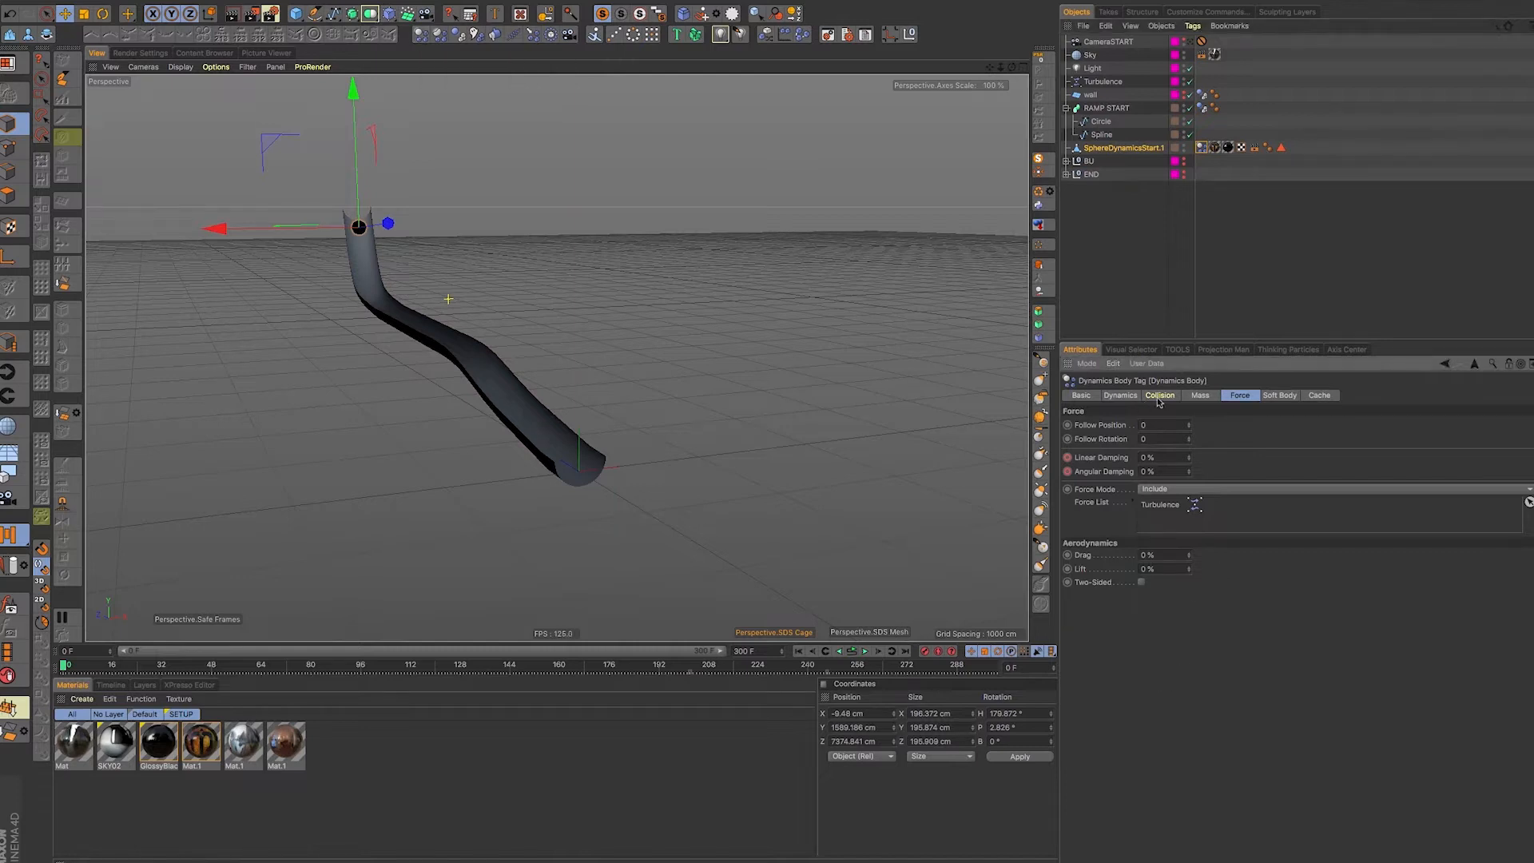
click(1120, 395)
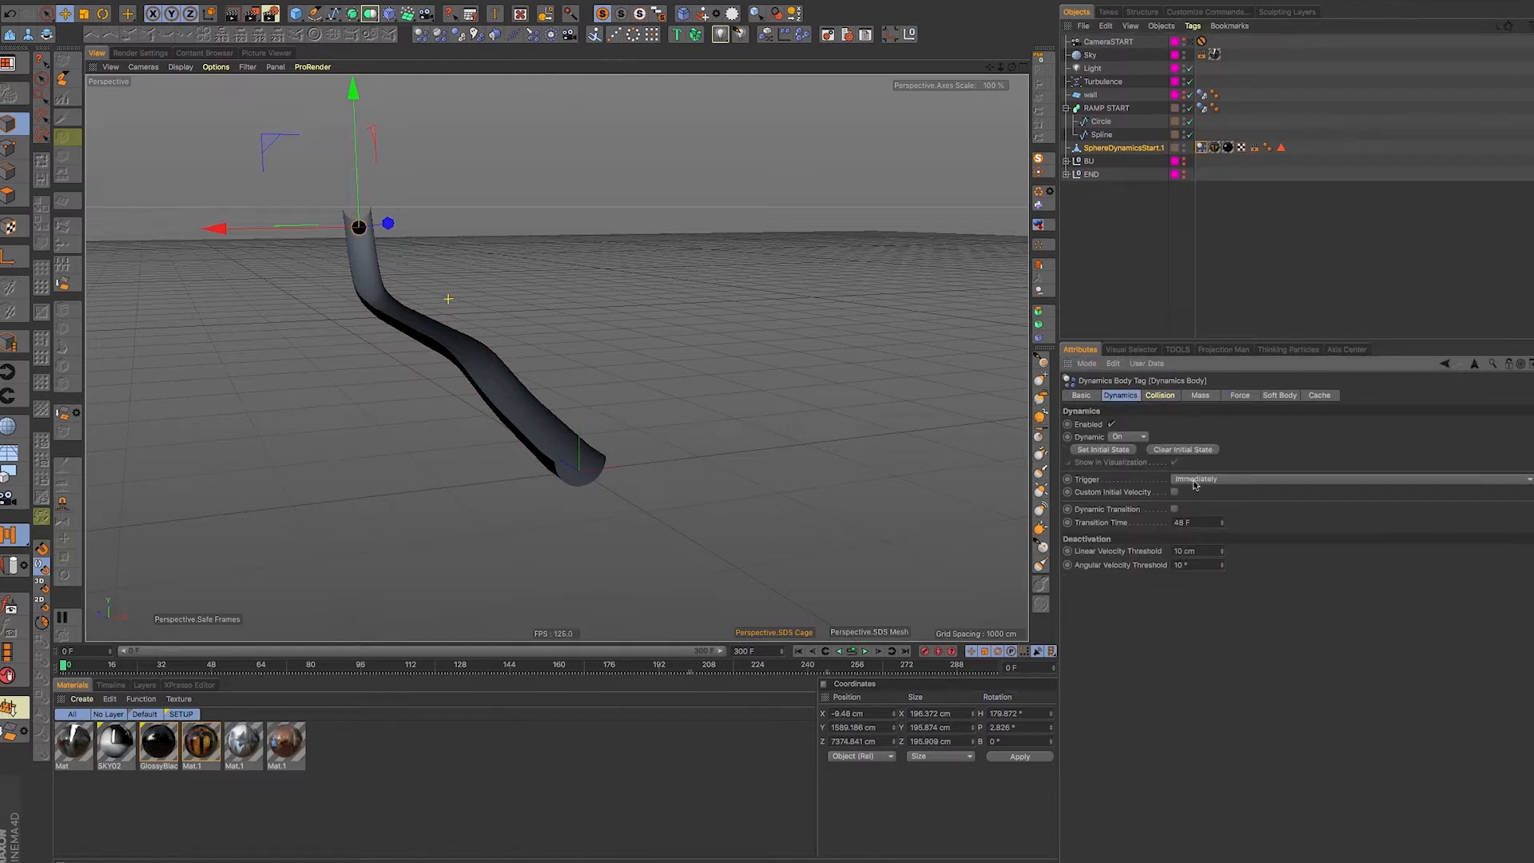
click(1163, 397)
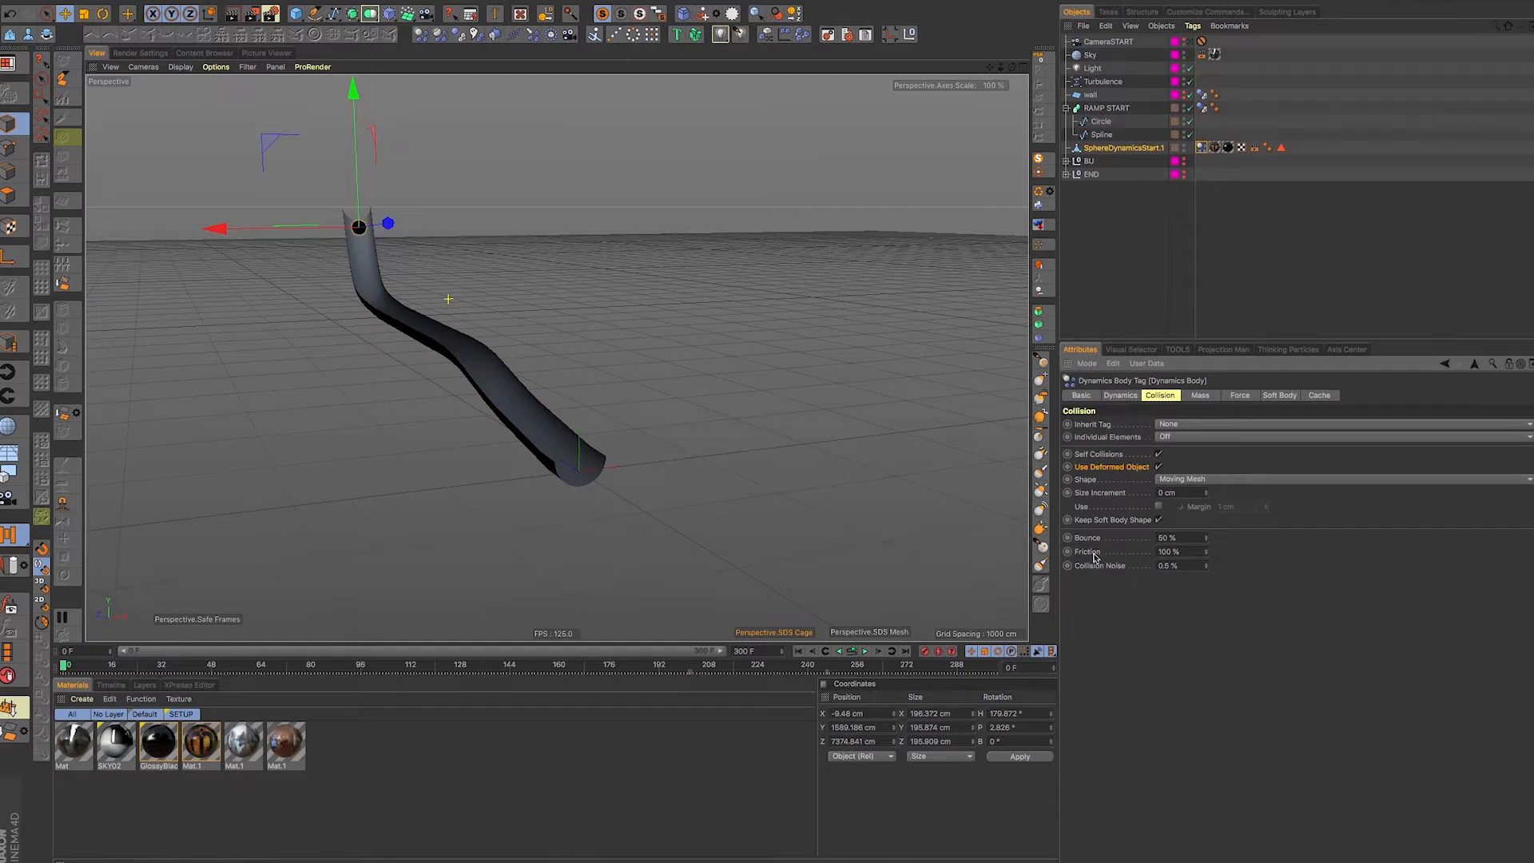
click(1203, 396)
click(1151, 396)
click(1199, 397)
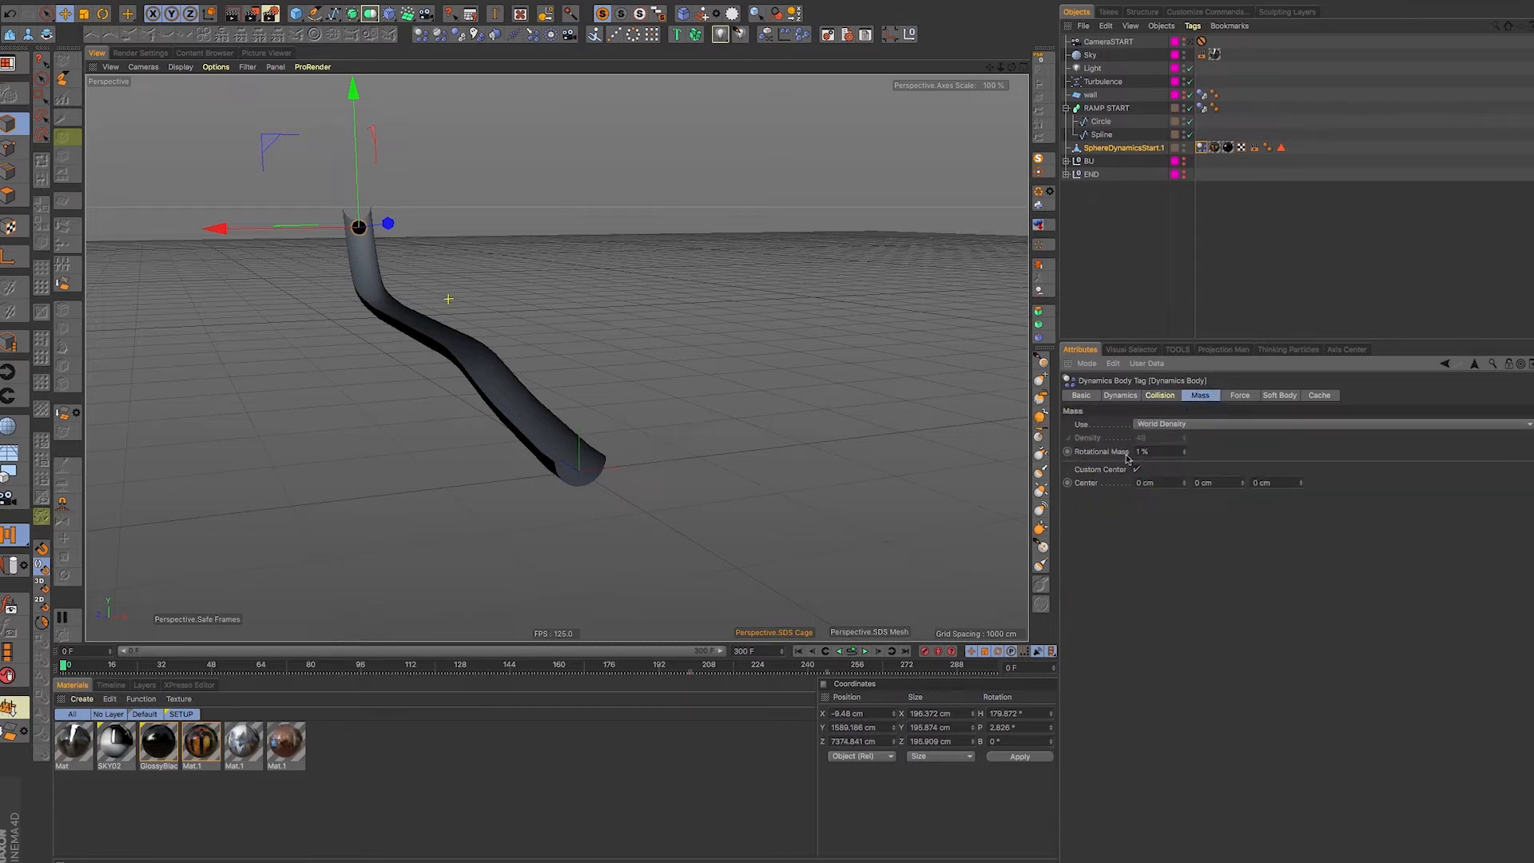
click(1240, 397)
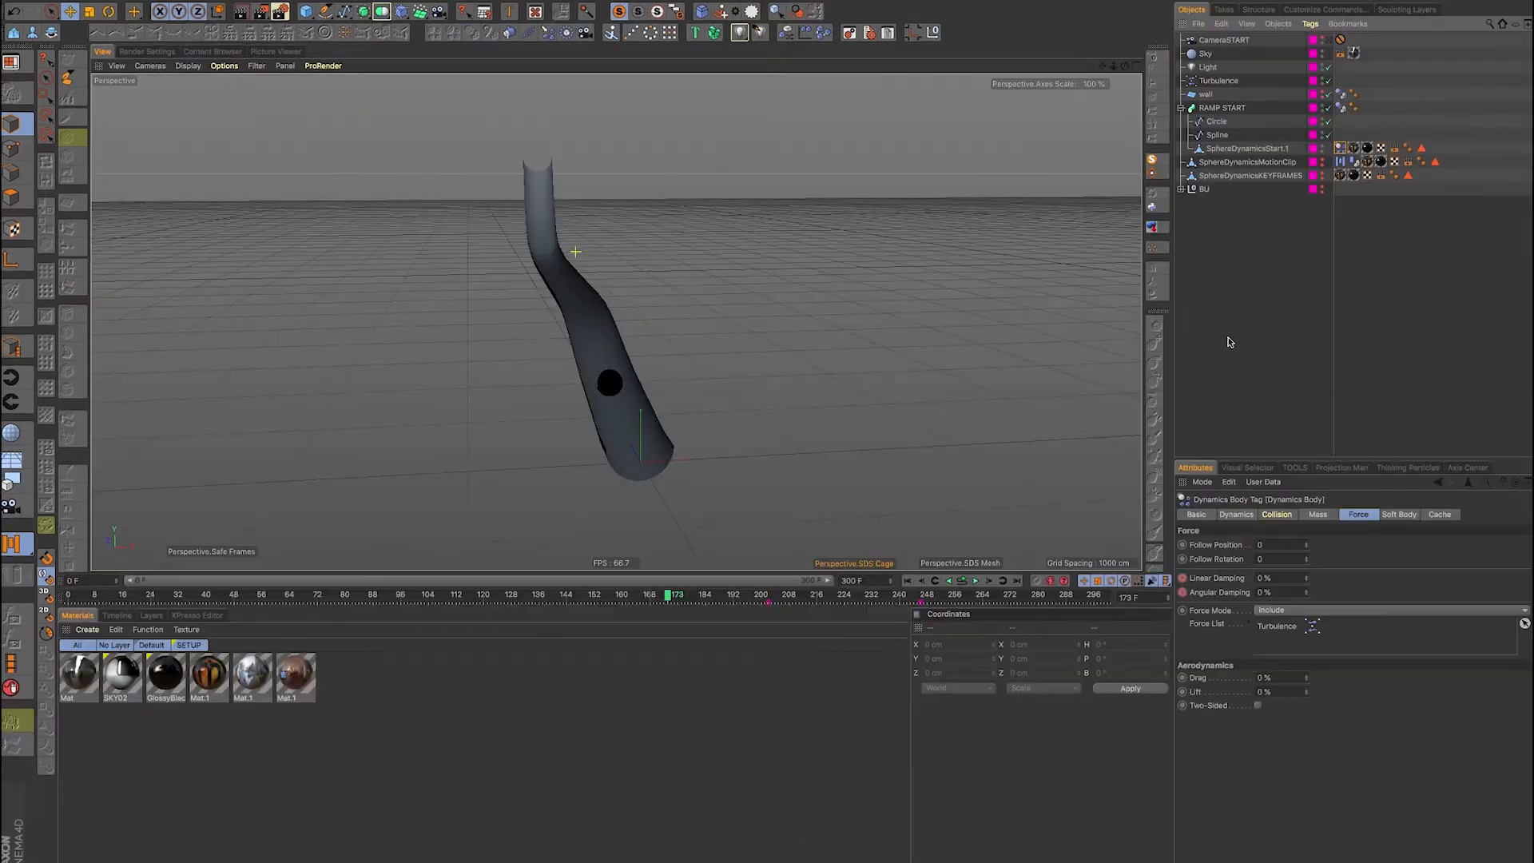
Scrub the timeline to frame 246 to examine the sphere's motion and its keyframed linear and angular damping
click(1342, 148)
mouse_move(672, 595)
mouse_down()
mouse_move(757, 599)
mouse_move(767, 617)
mouse_move(773, 596)
mouse_move(839, 591)
mouse_move(920, 631)
mouse_up()
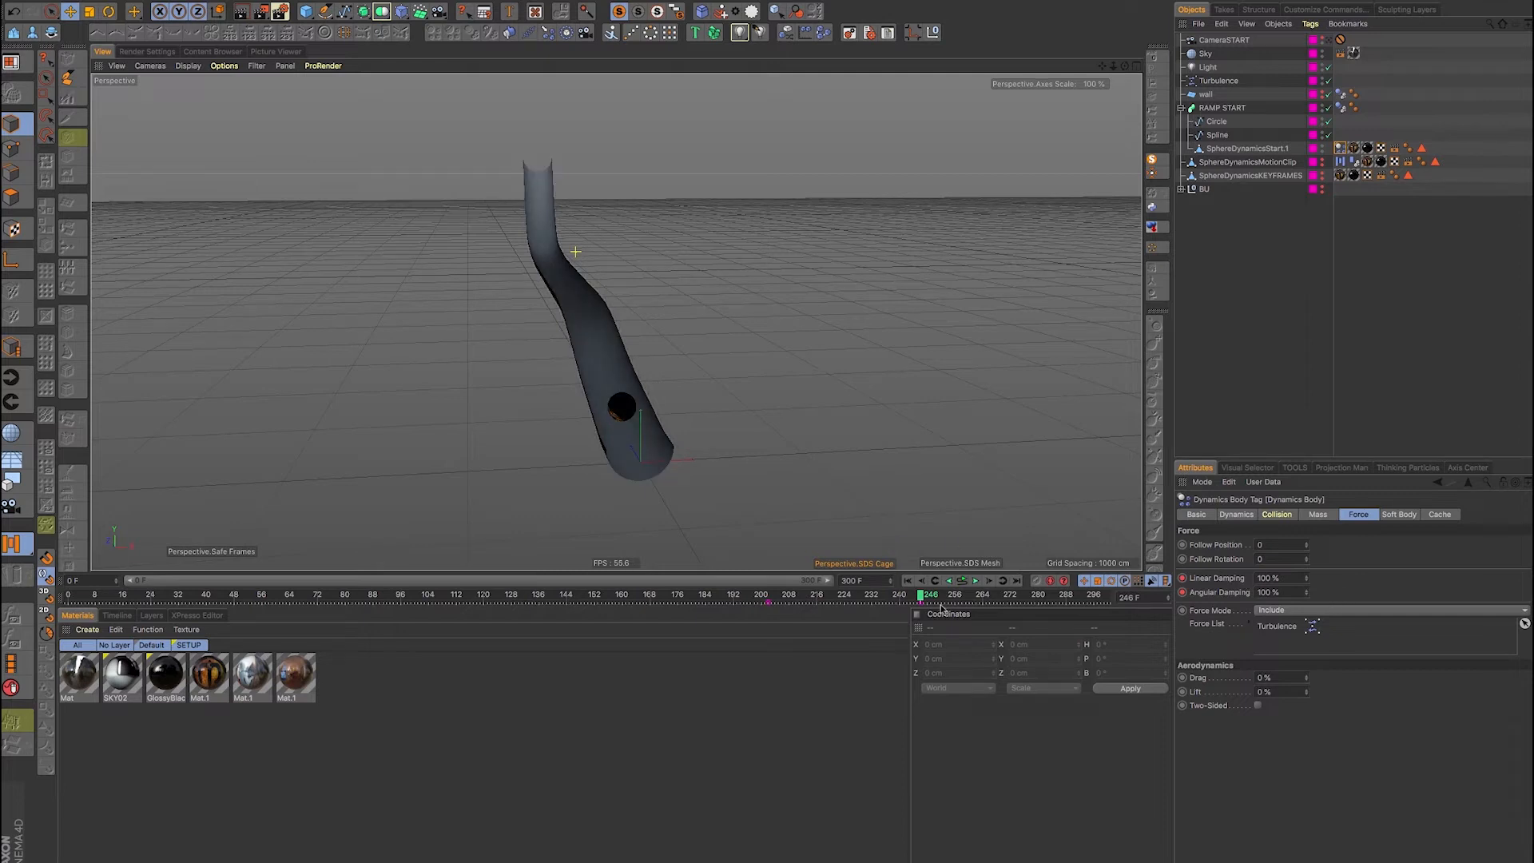
mouse_move(924, 596)
mouse_down()
mouse_move(759, 597)
mouse_move(915, 607)
mouse_up()
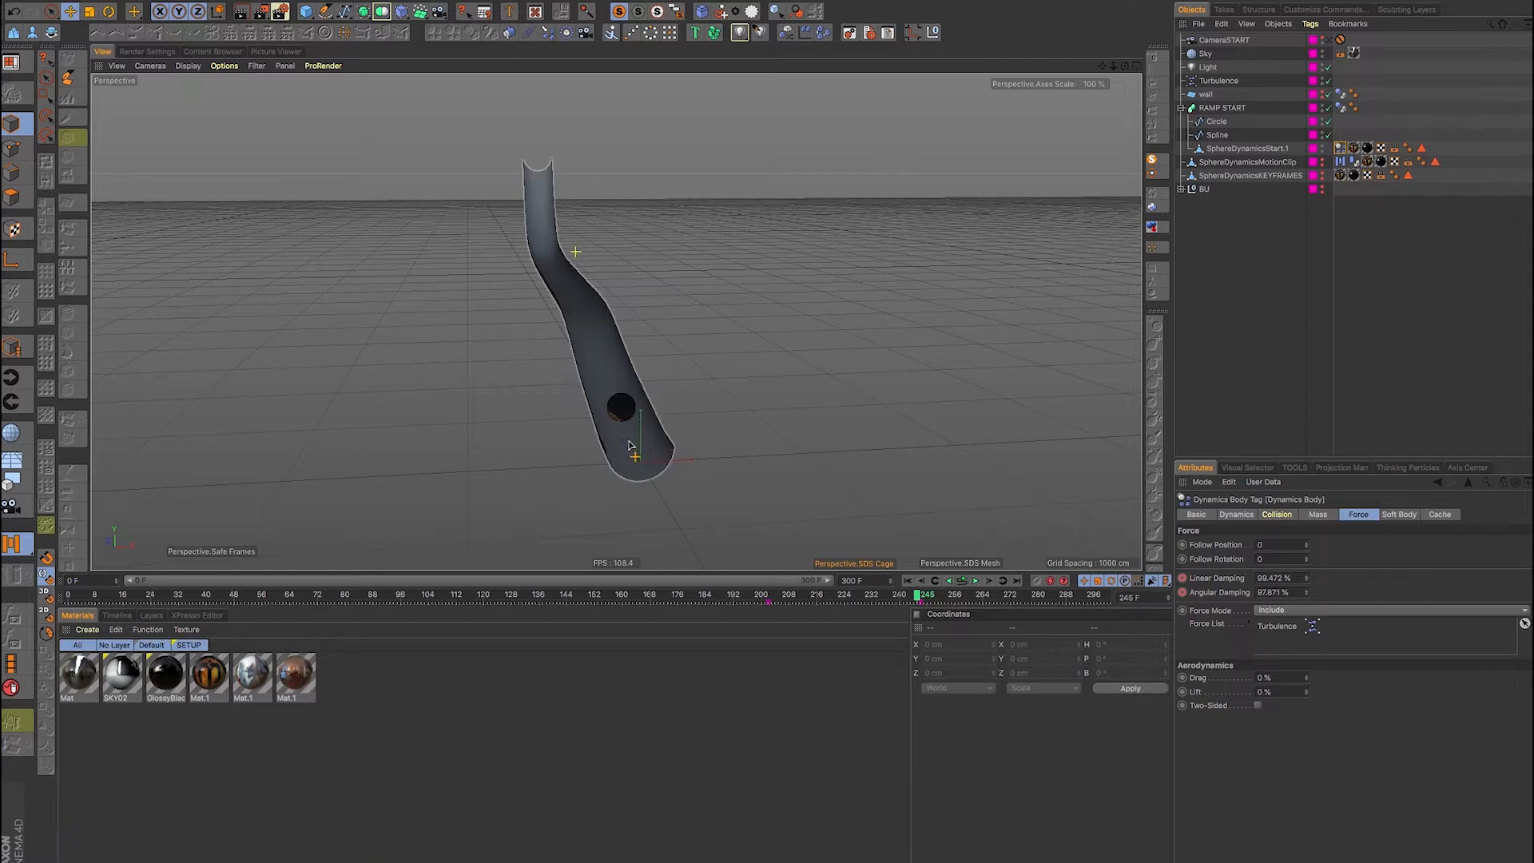
drag(720, 601, 921, 630)
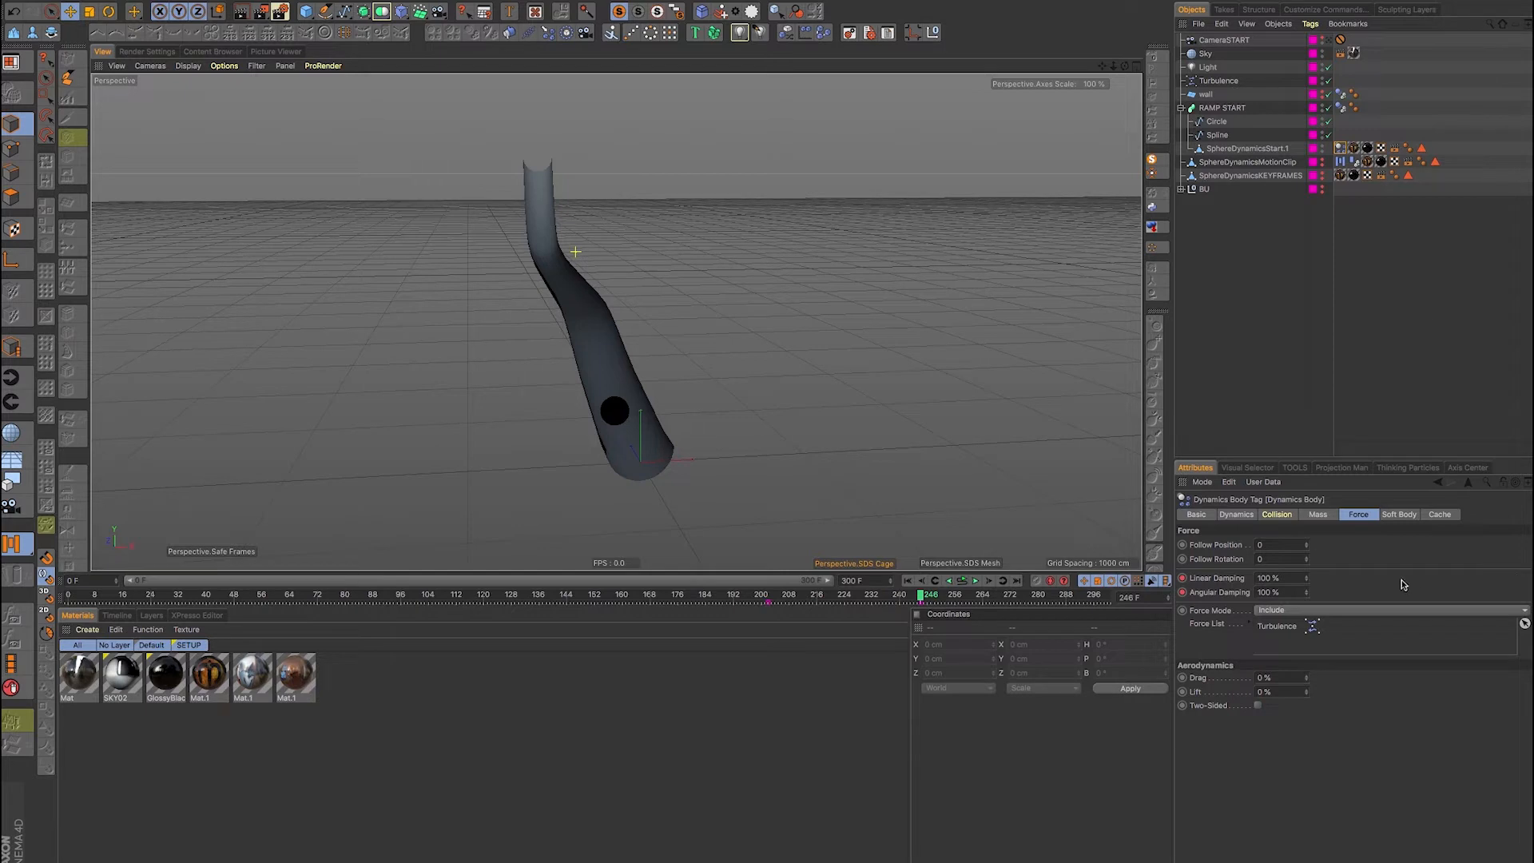
Examine the Turbulence object's properties and the Force list of the sphere's dynamics body tag
click(1229, 81)
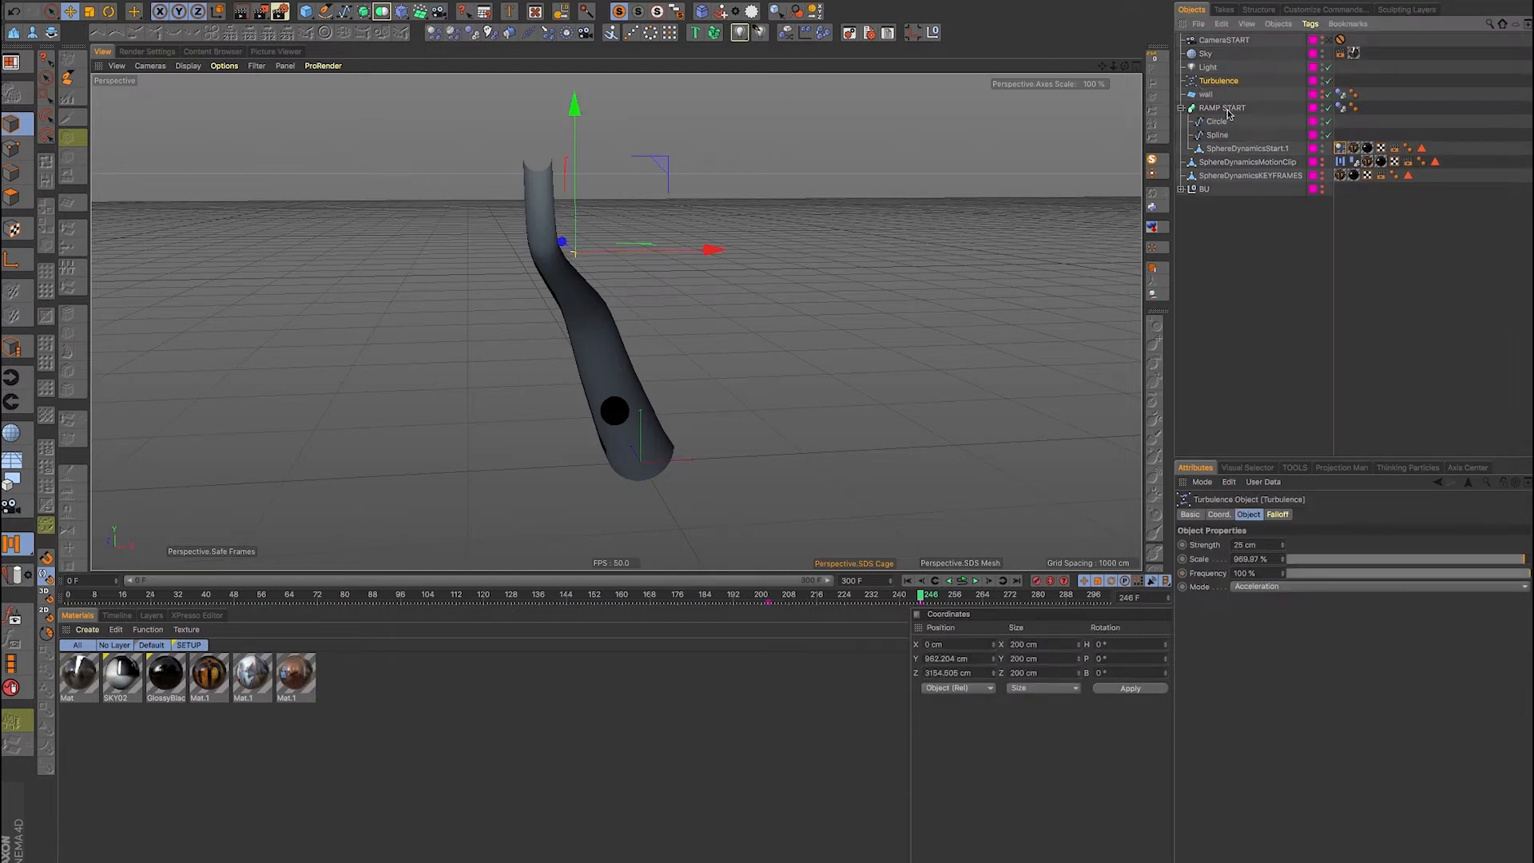
click(1340, 149)
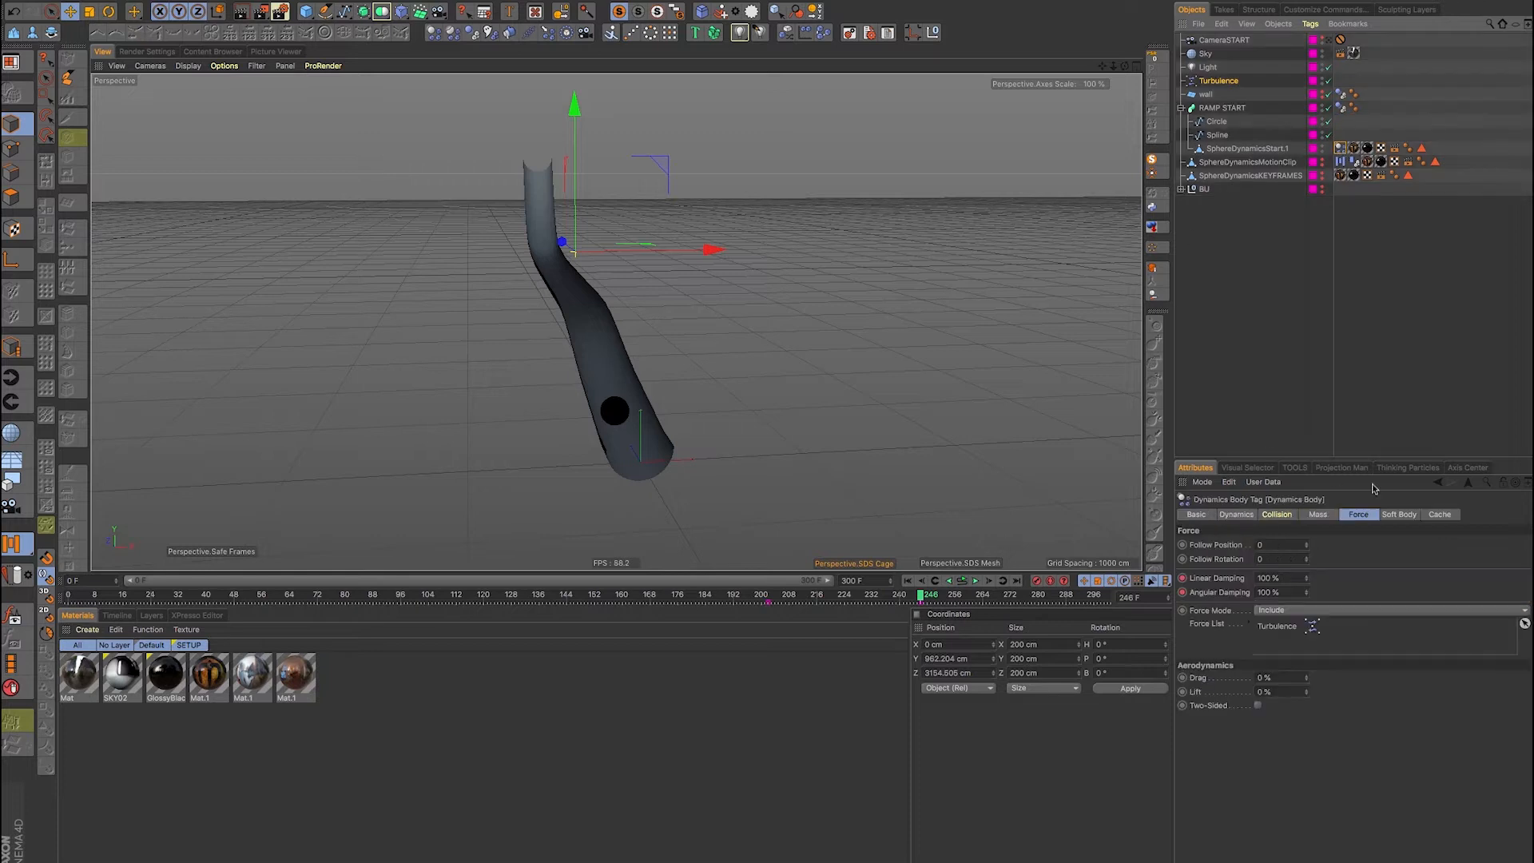
click(1364, 521)
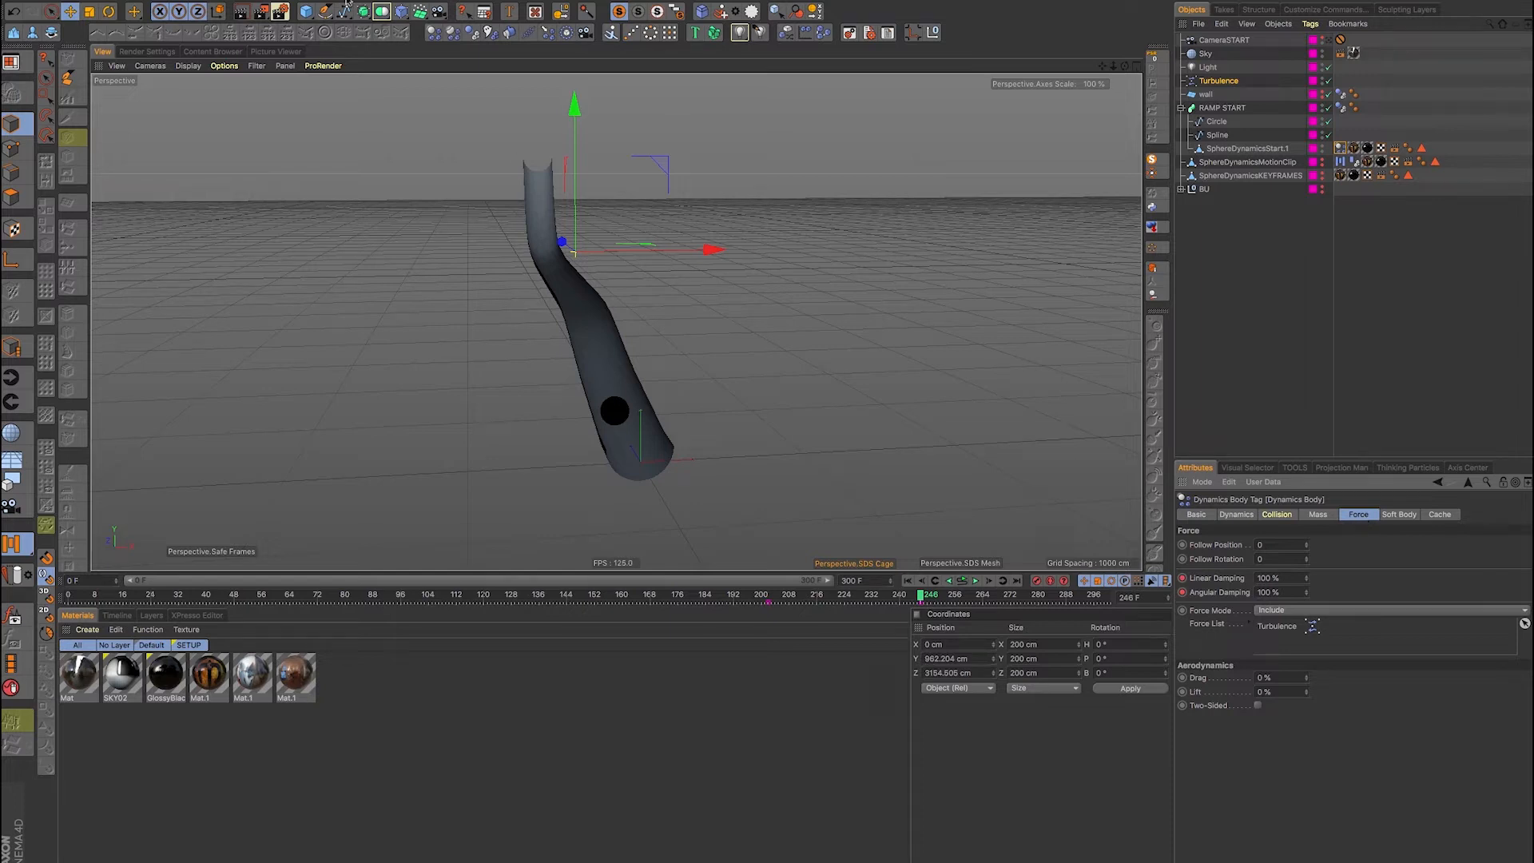
Look up Turbulence among the particle simulation objects and examine the scene's Turbulence object properties
click(253, 1)
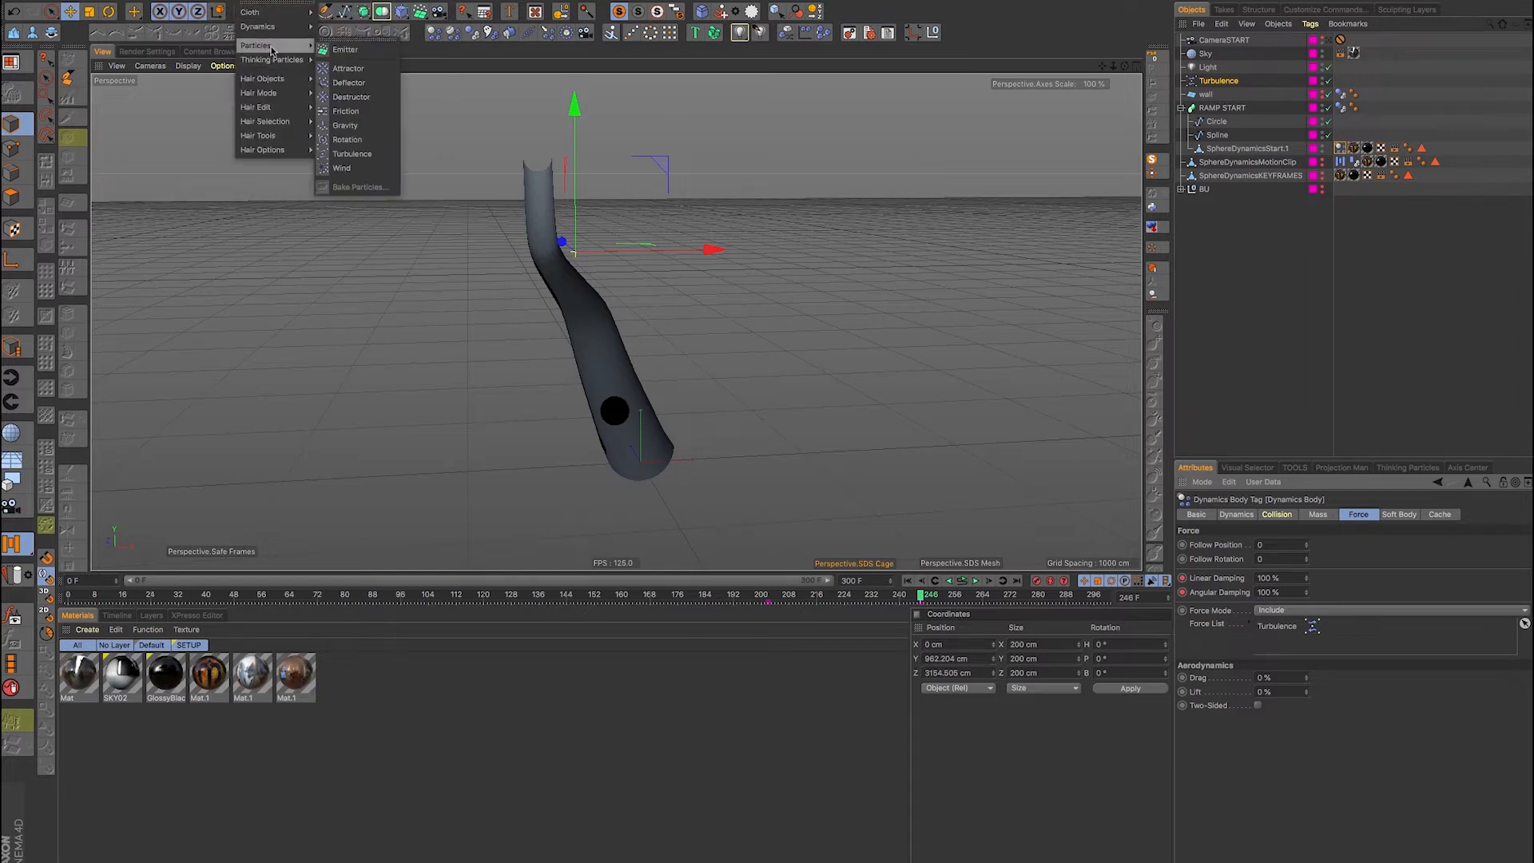
mouse_move(278, 64)
mouse_move(268, 26)
click(1410, 715)
click(1228, 82)
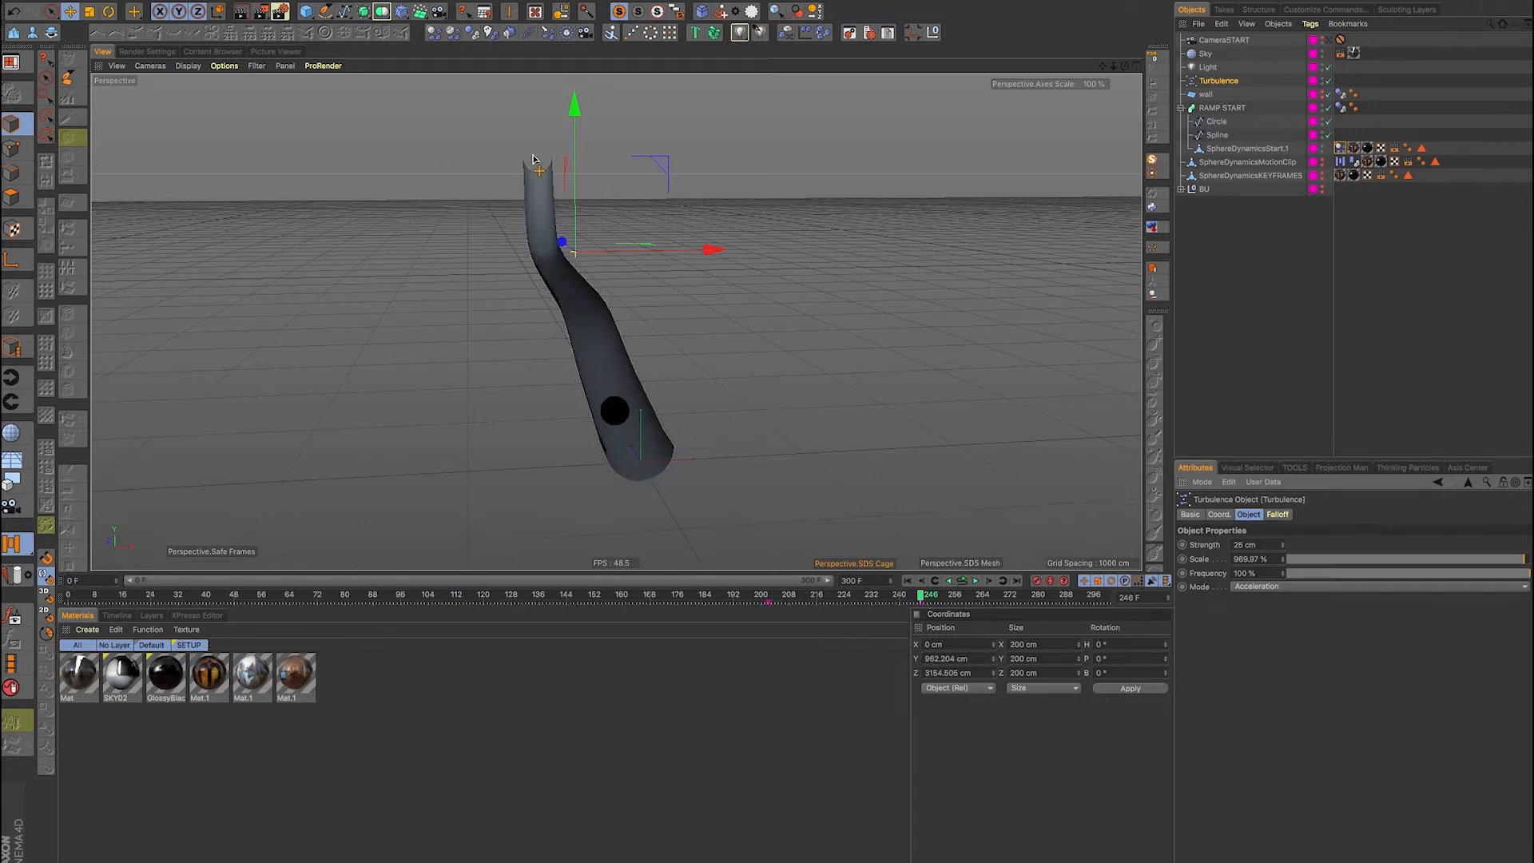
click(1464, 366)
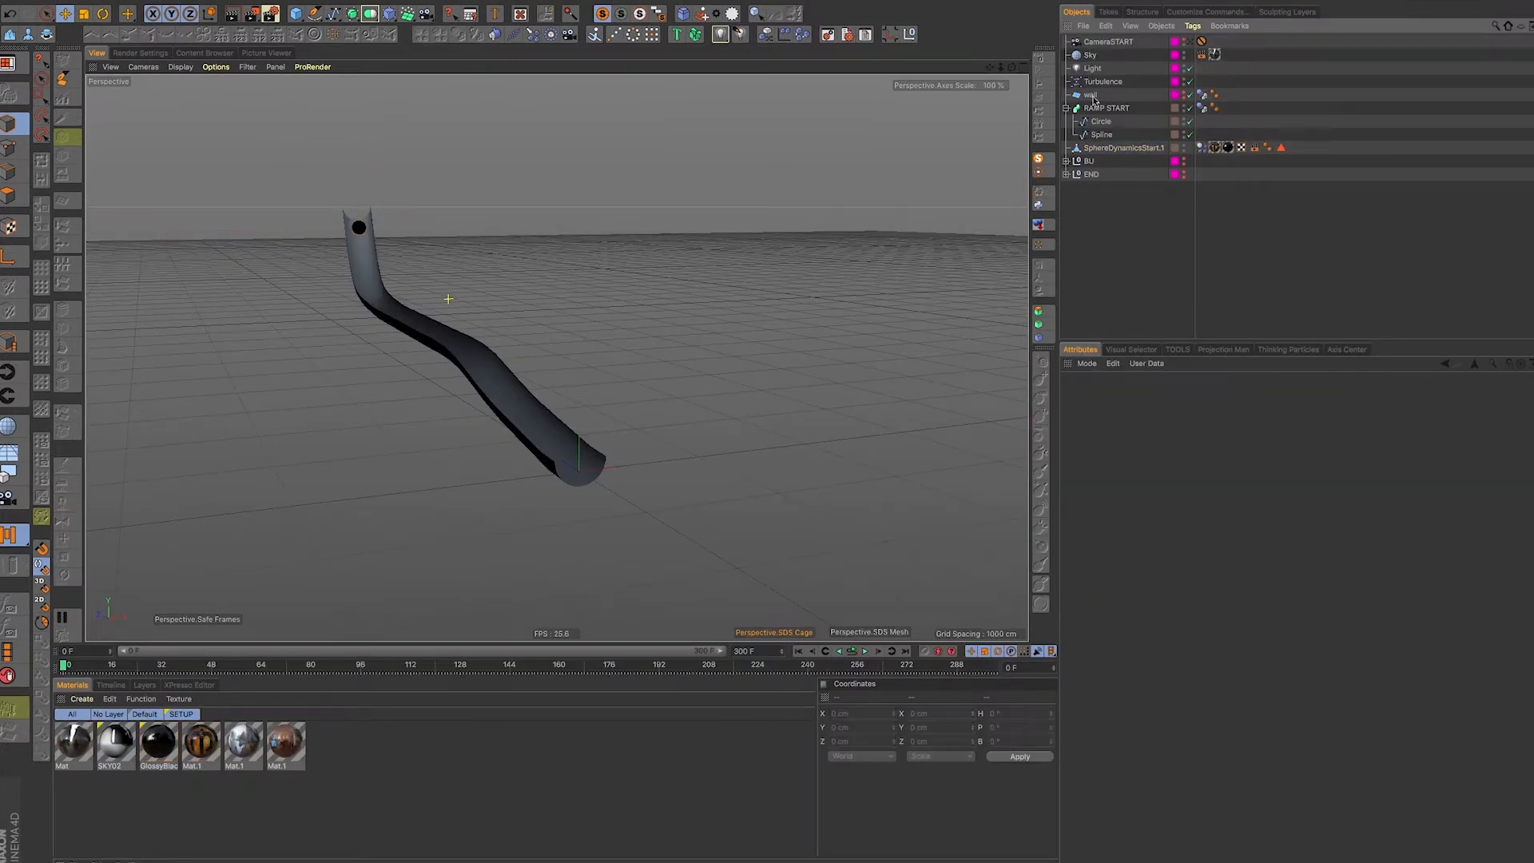
Review the properties of the wall, the RAMP START sweep with its Circle profile, and the sphere
click(1092, 96)
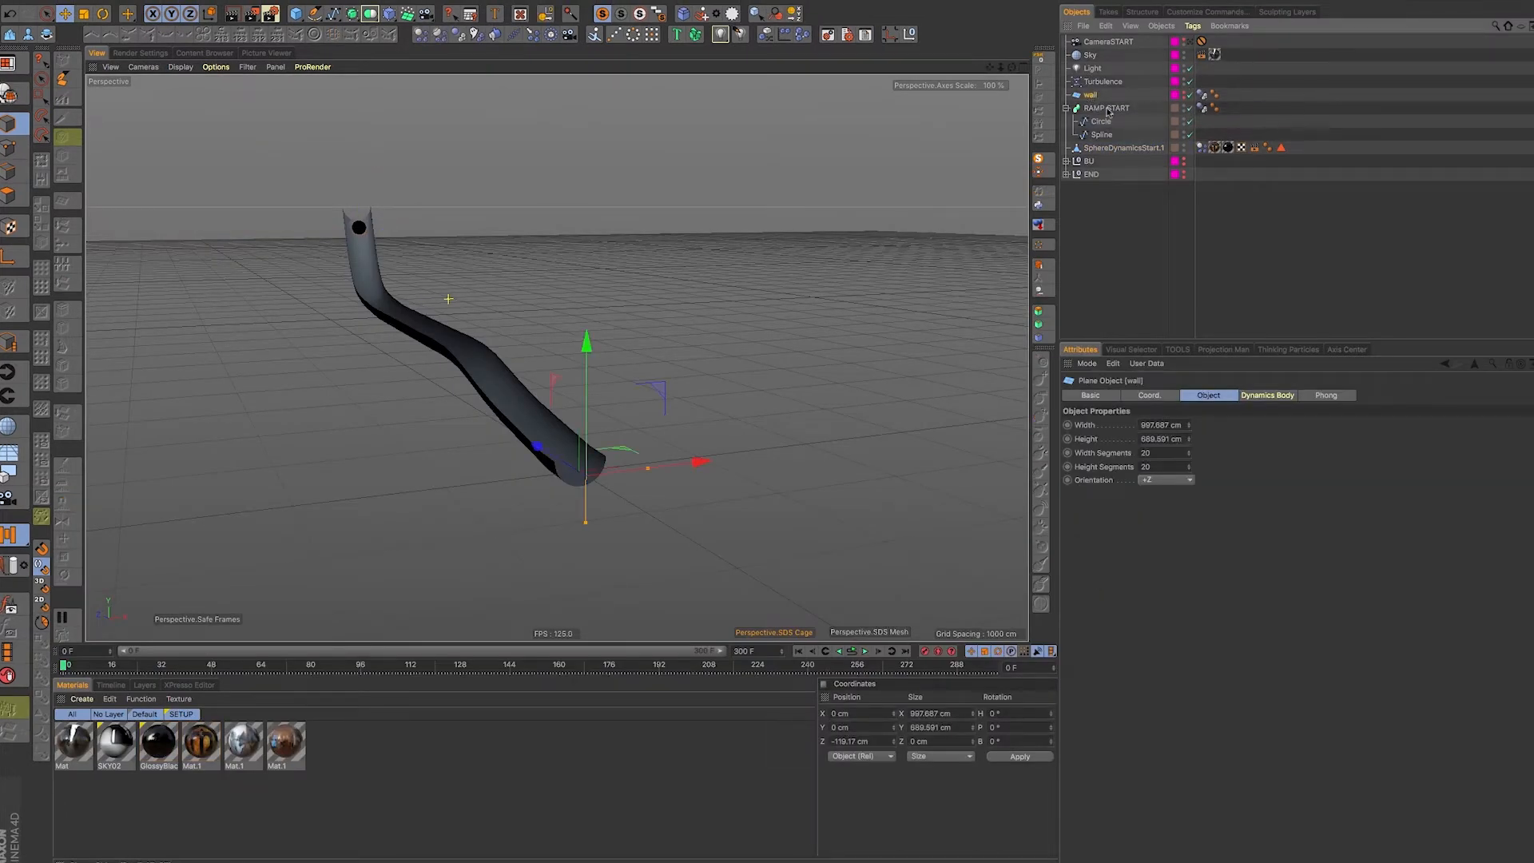
click(1110, 109)
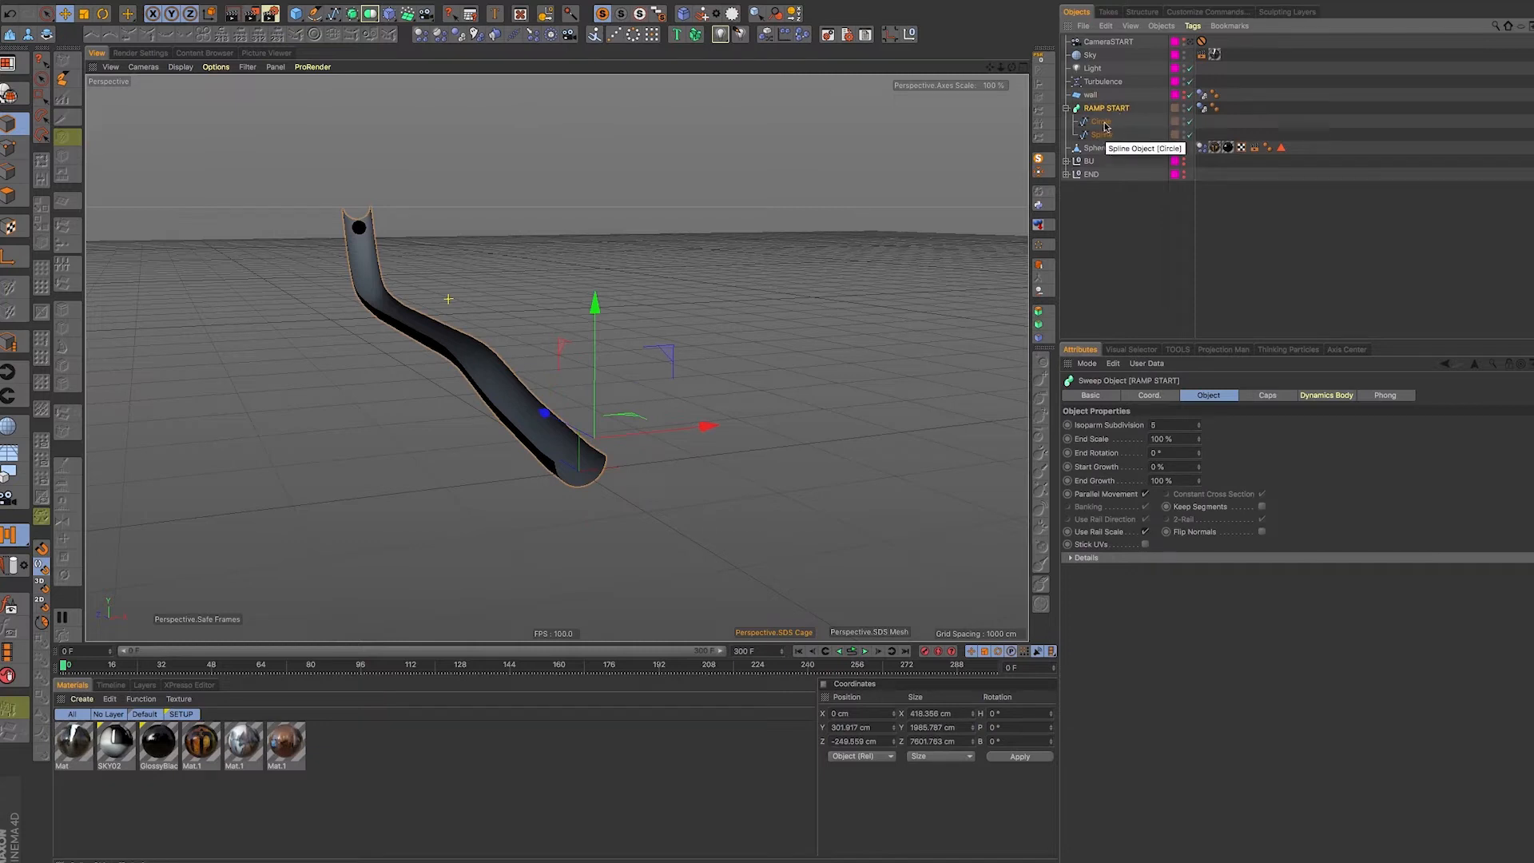
click(1101, 121)
click(1114, 148)
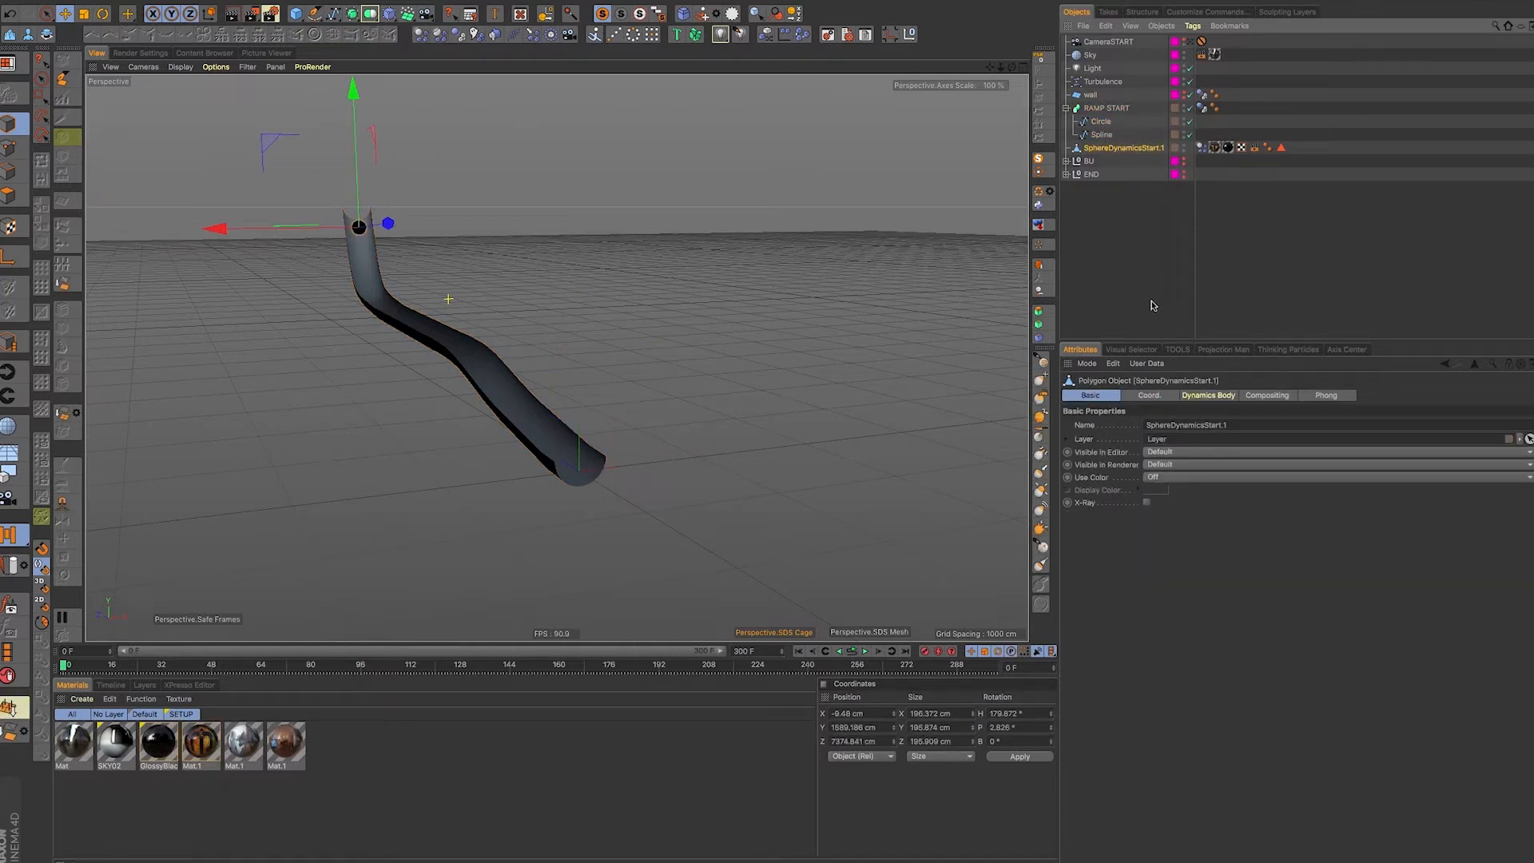
Play the simulation of the sphere rolling down the ramp while watching its dynamics body's Force and damping values
click(1203, 148)
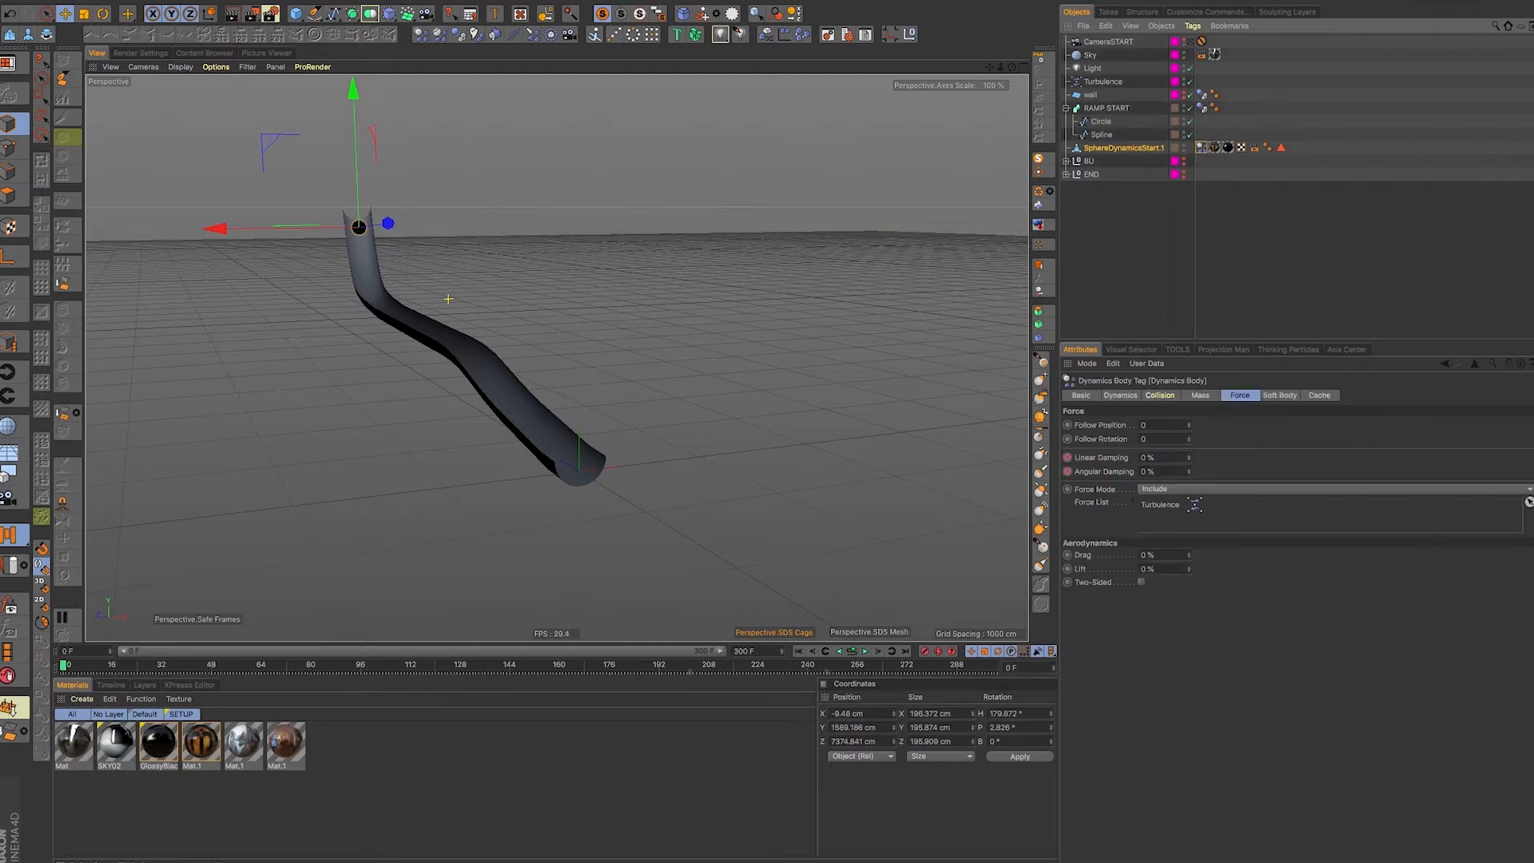
click(867, 651)
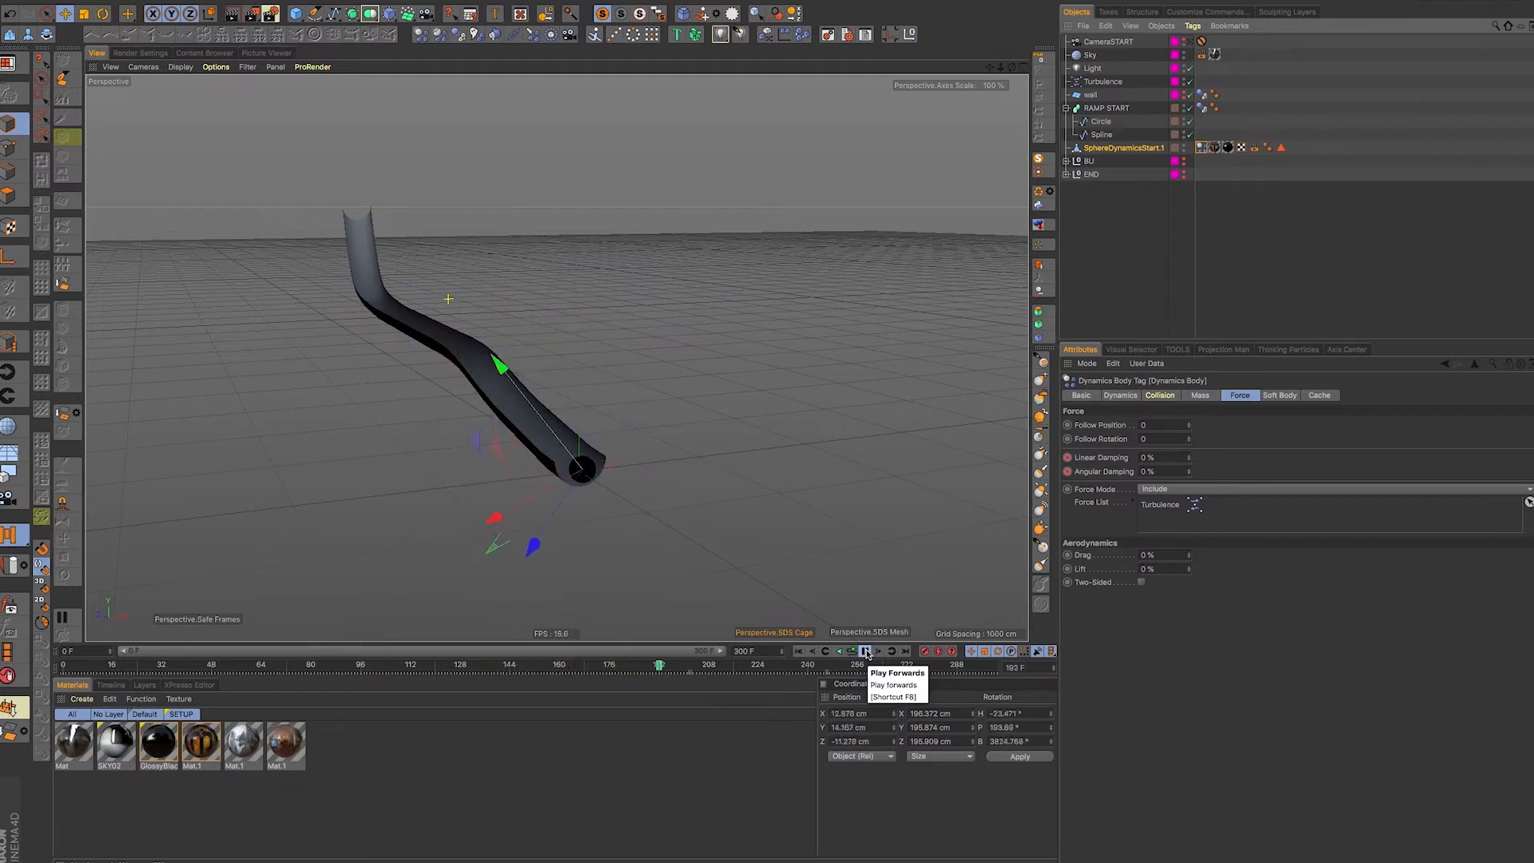
click(865, 652)
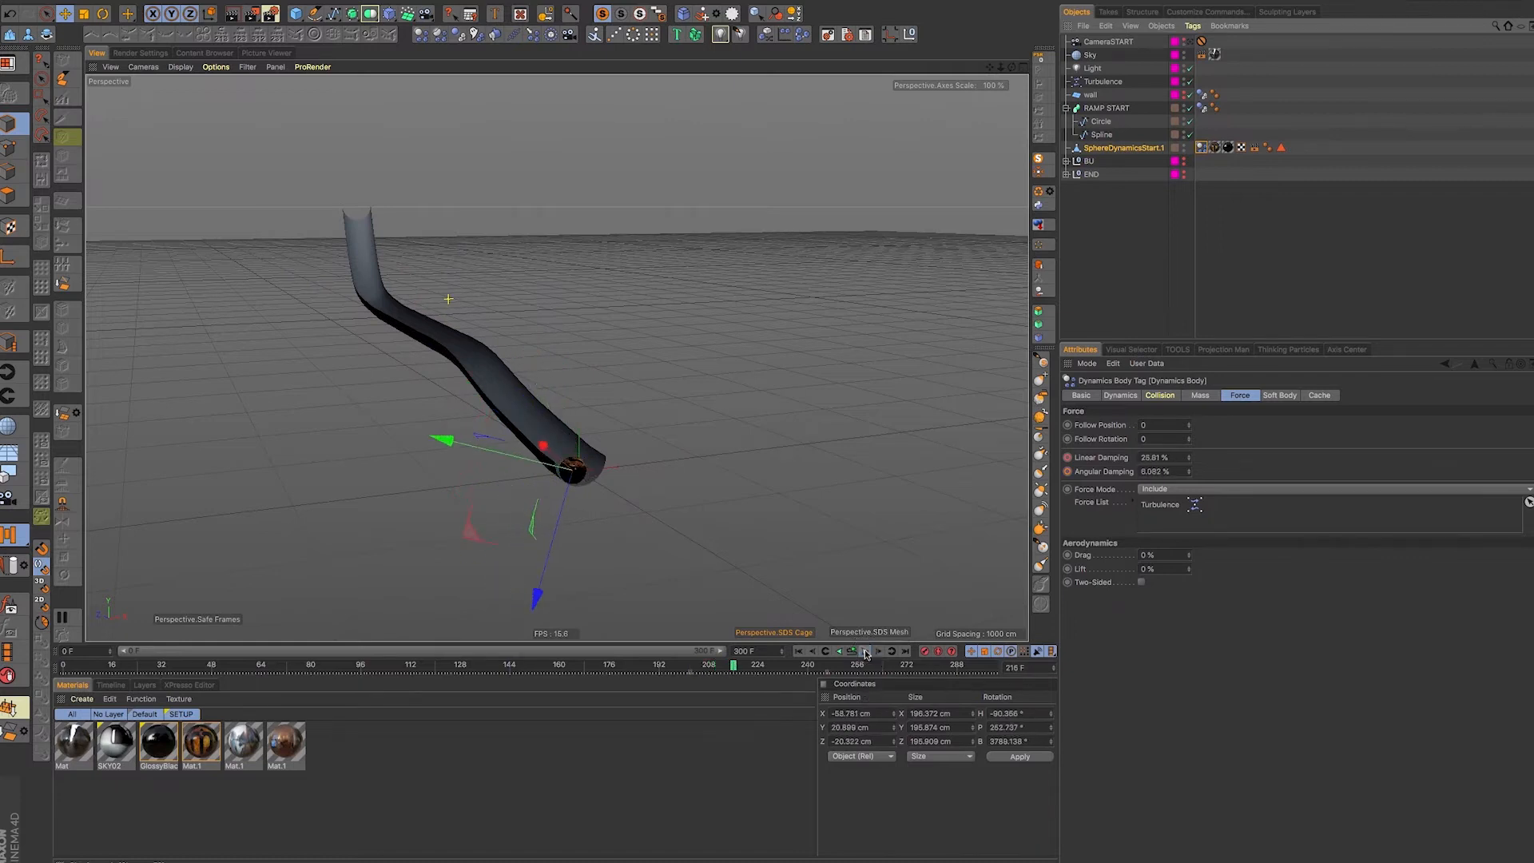
Hide the RAMP START sweep in the viewport and replay the sphere's simulation from frame 0 without it
click(1184, 104)
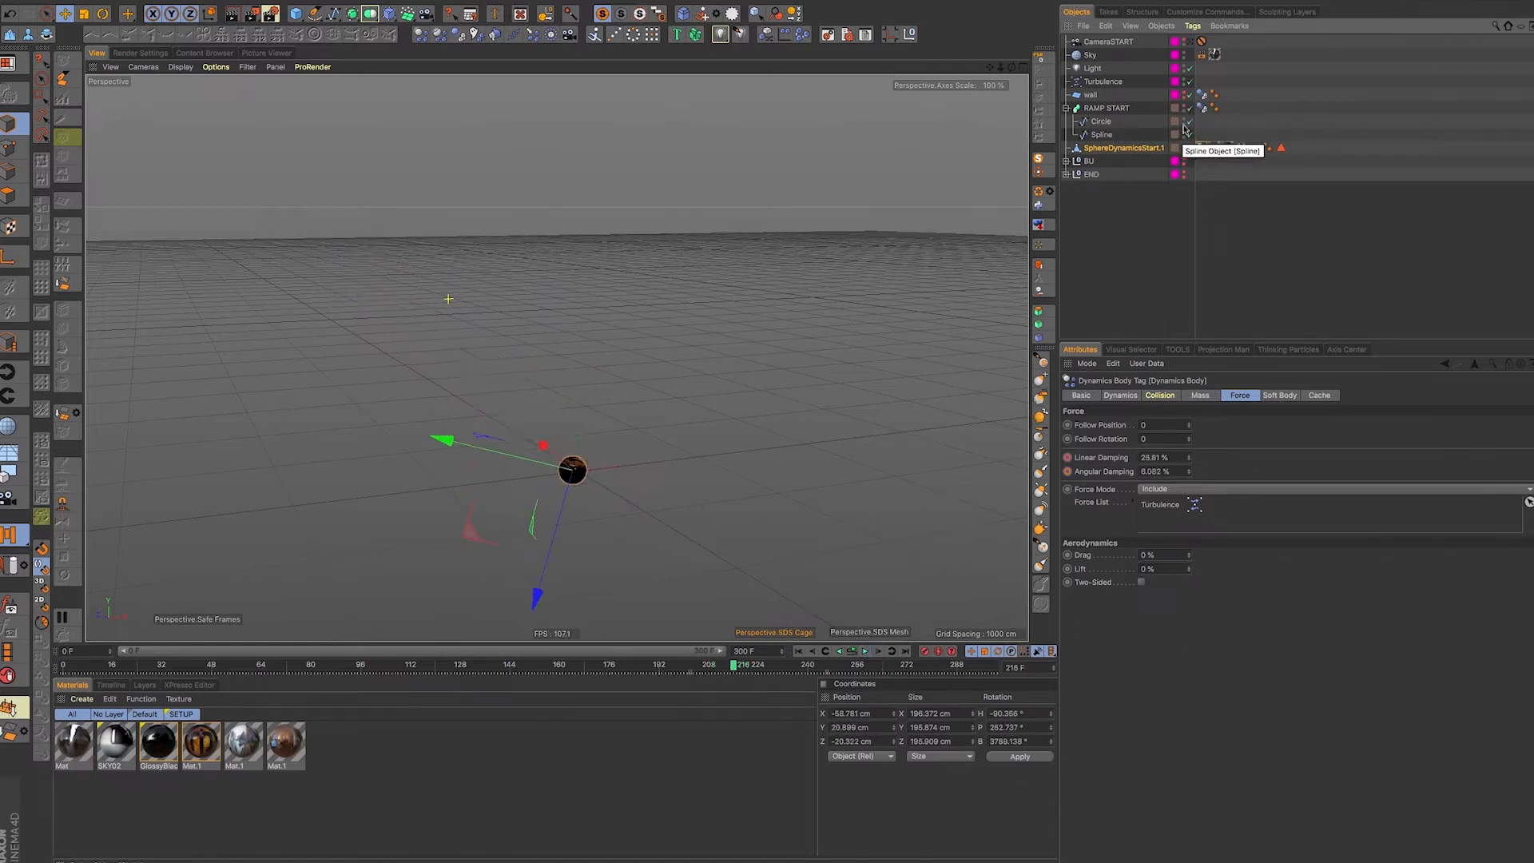
click(798, 651)
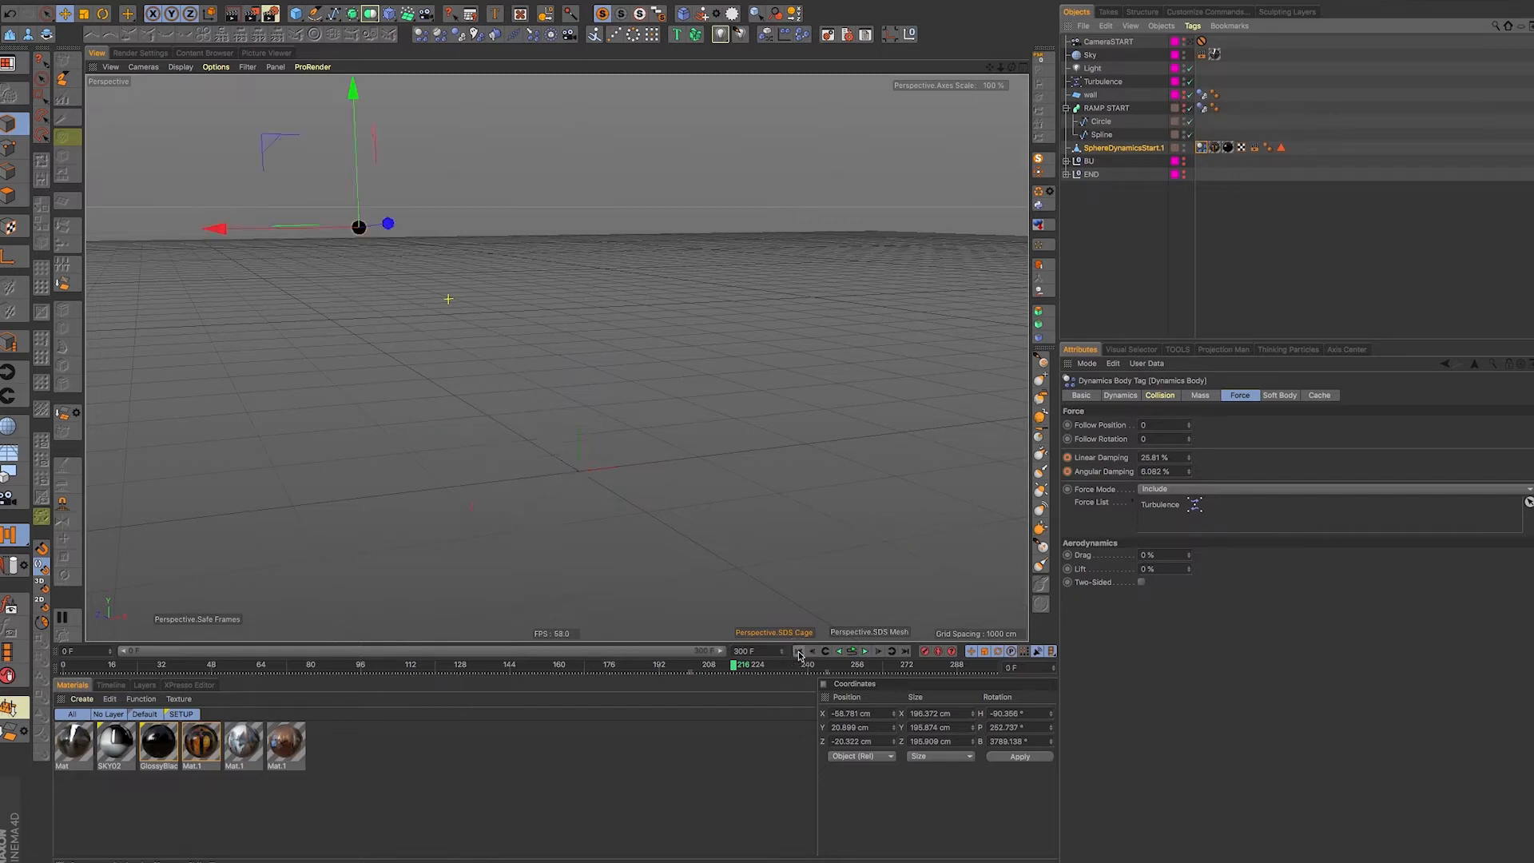
click(866, 652)
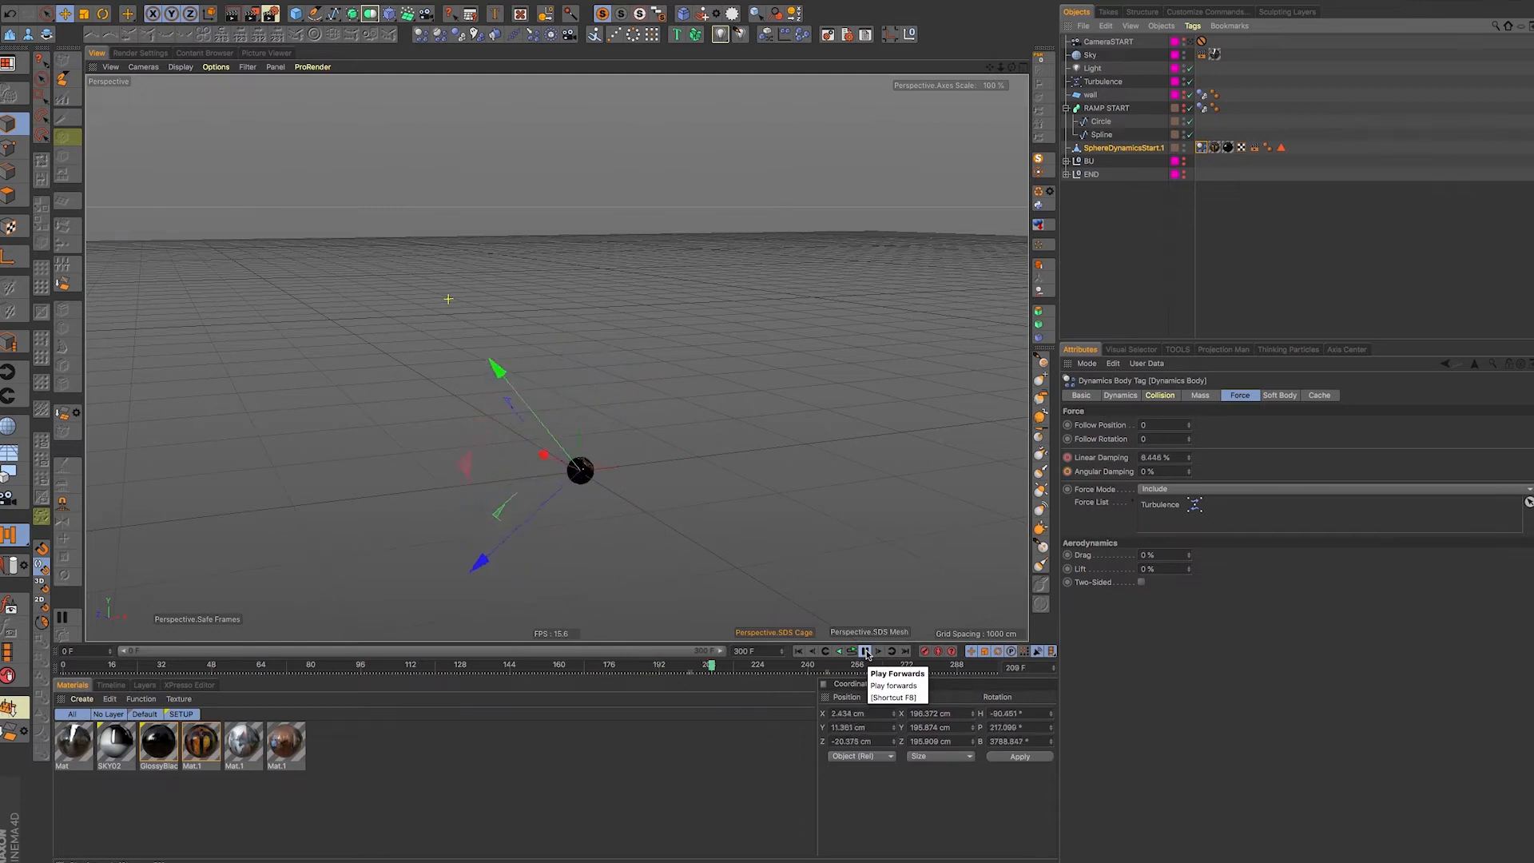
click(865, 652)
click(798, 652)
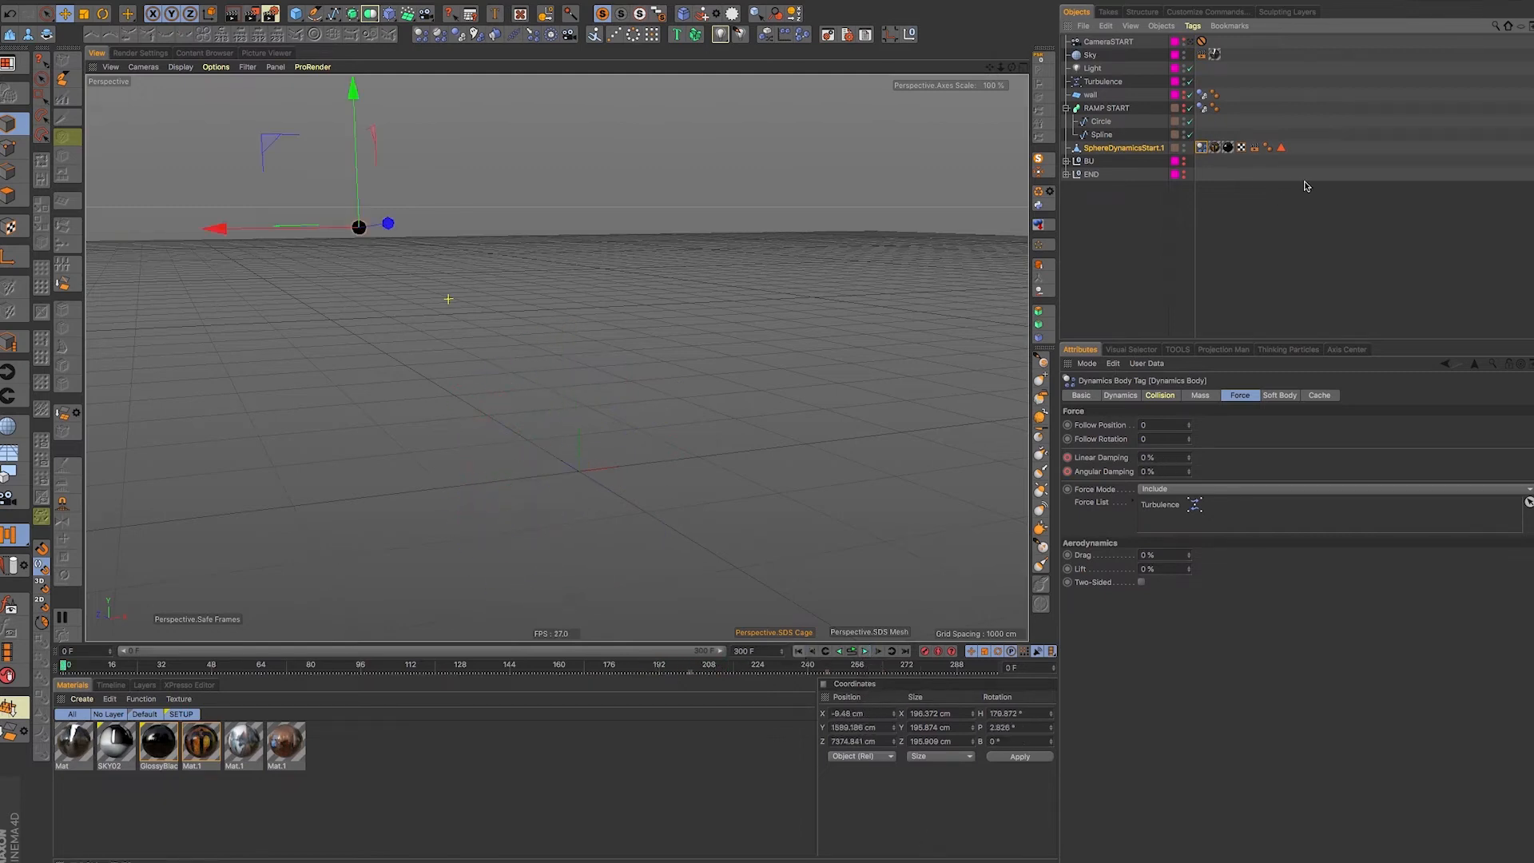
Look through CameraSTART, examine its coordinates and play the sphere's roll from that camera
click(1109, 41)
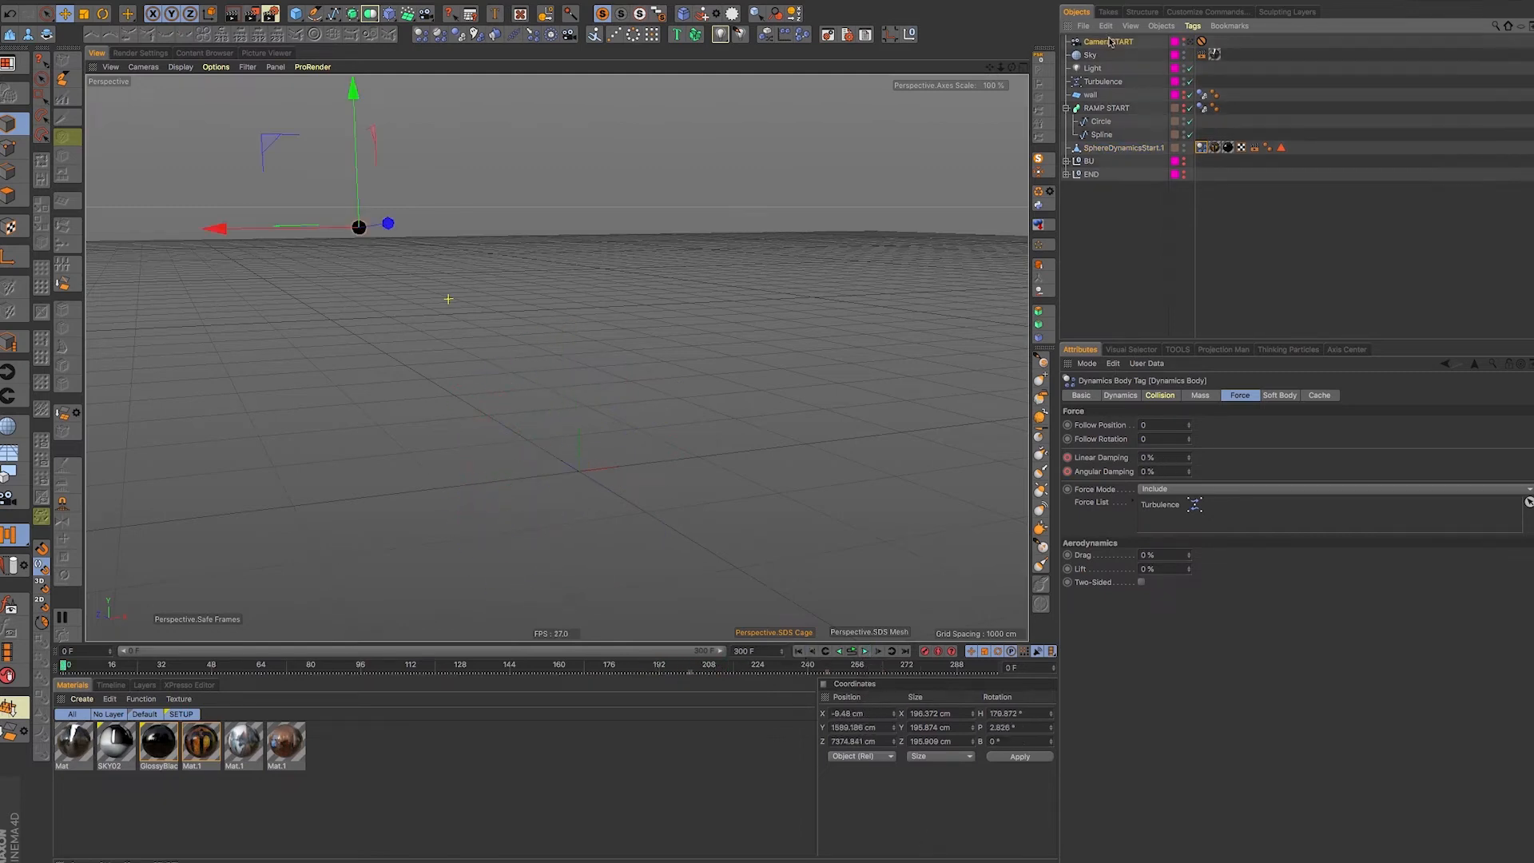
click(1191, 42)
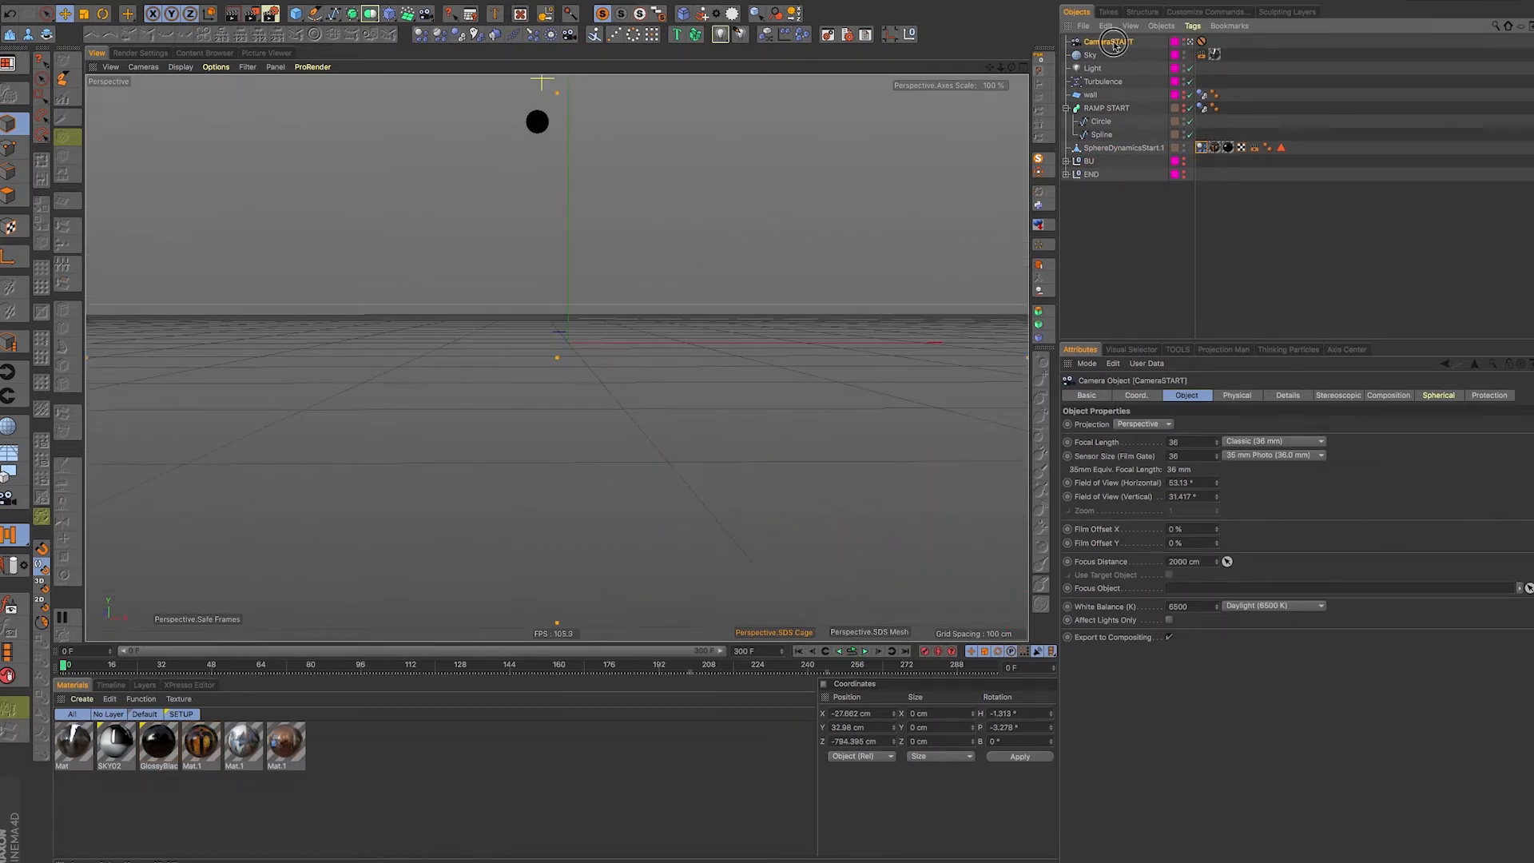
click(1150, 397)
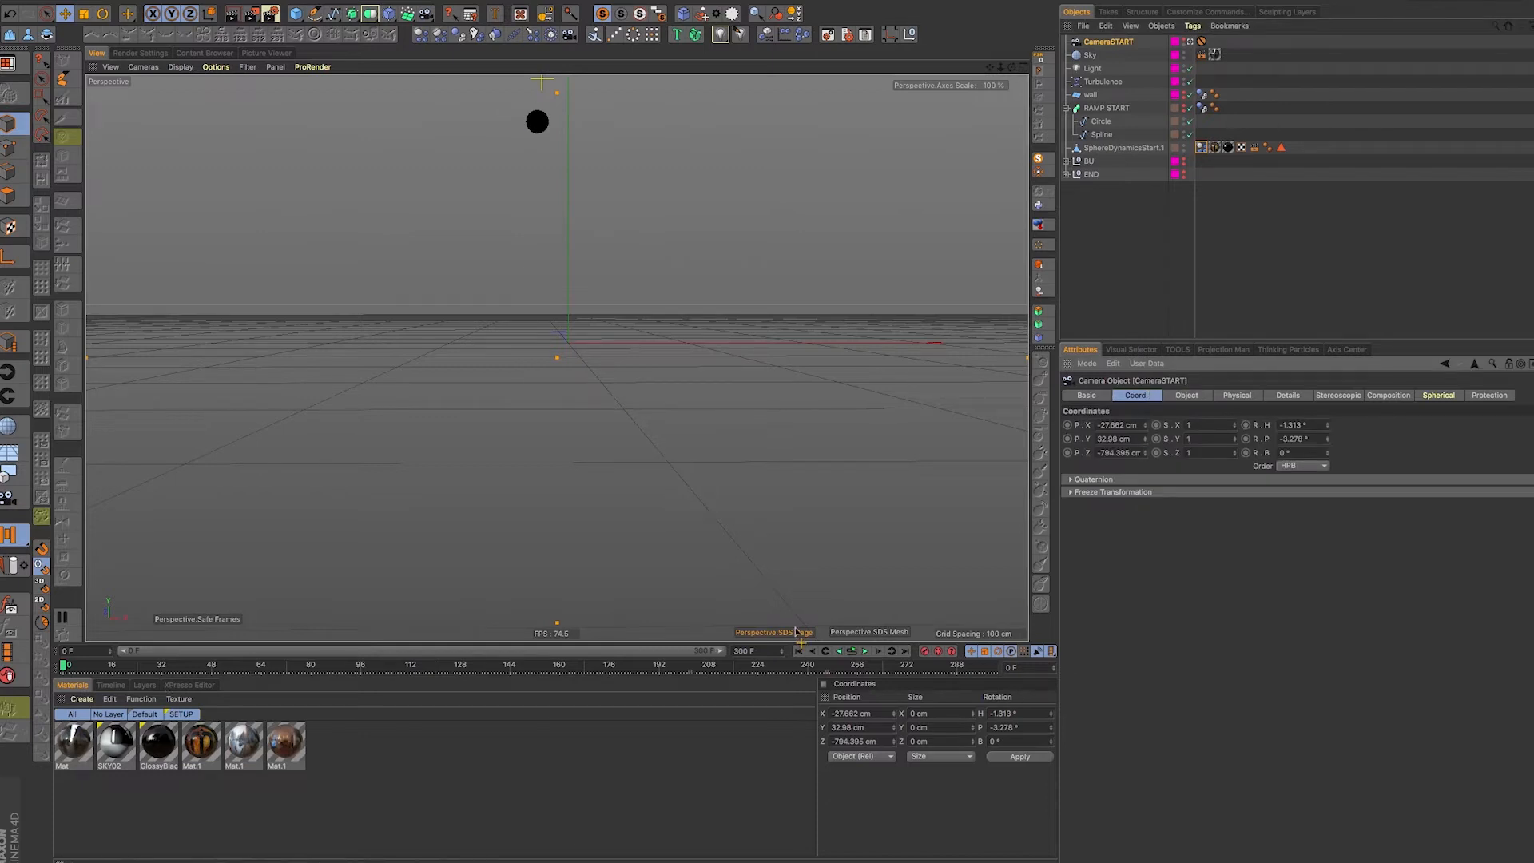
click(864, 652)
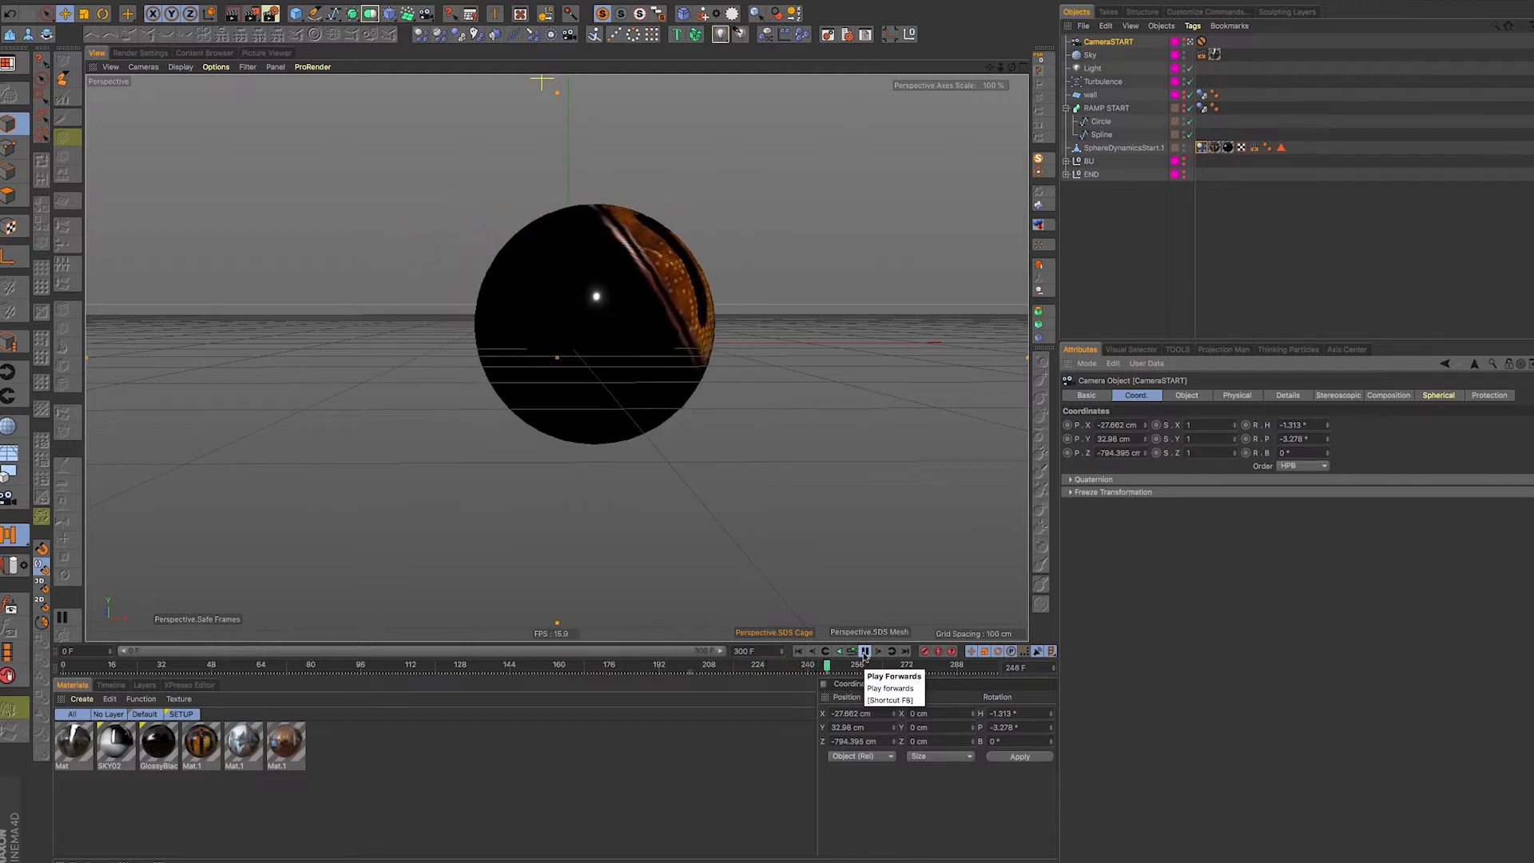
click(866, 652)
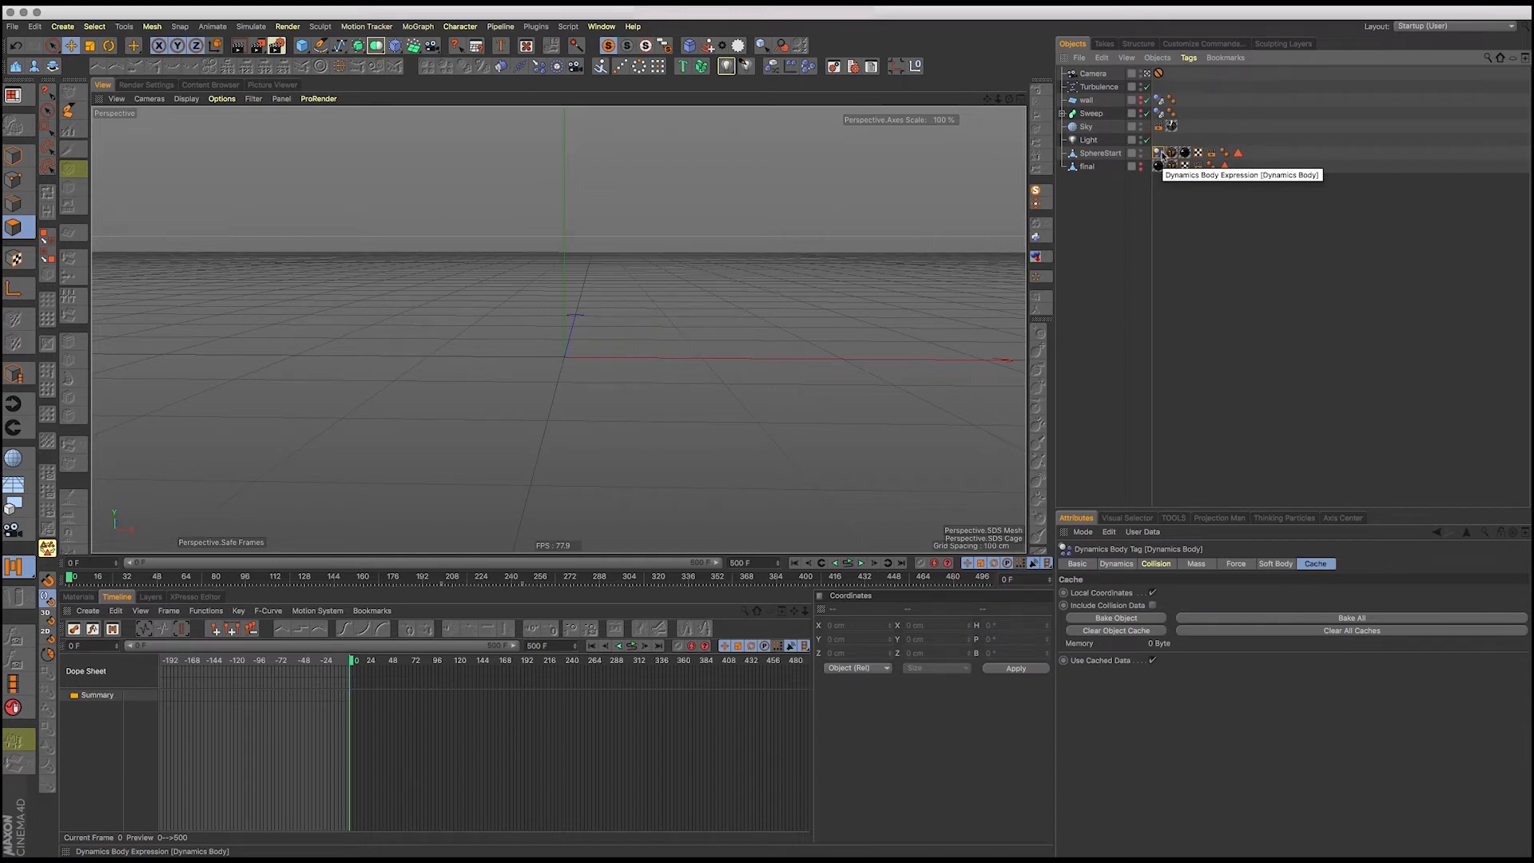
Bake SphereStart's position, rotation and animated parameters into a copy, with Bake Expressions and Clean Tracks enabled
click(1103, 154)
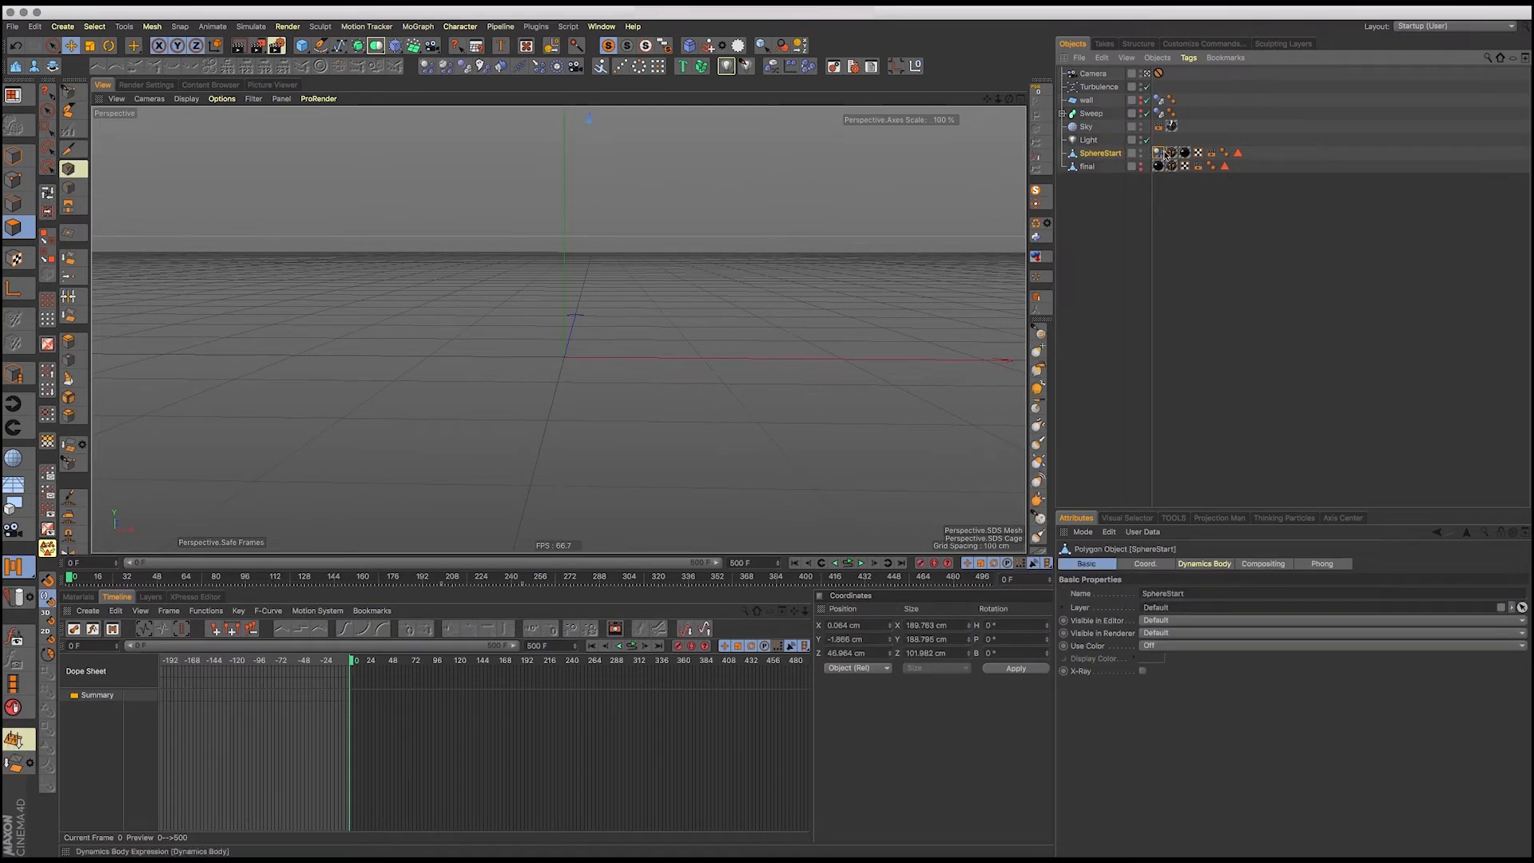
click(209, 612)
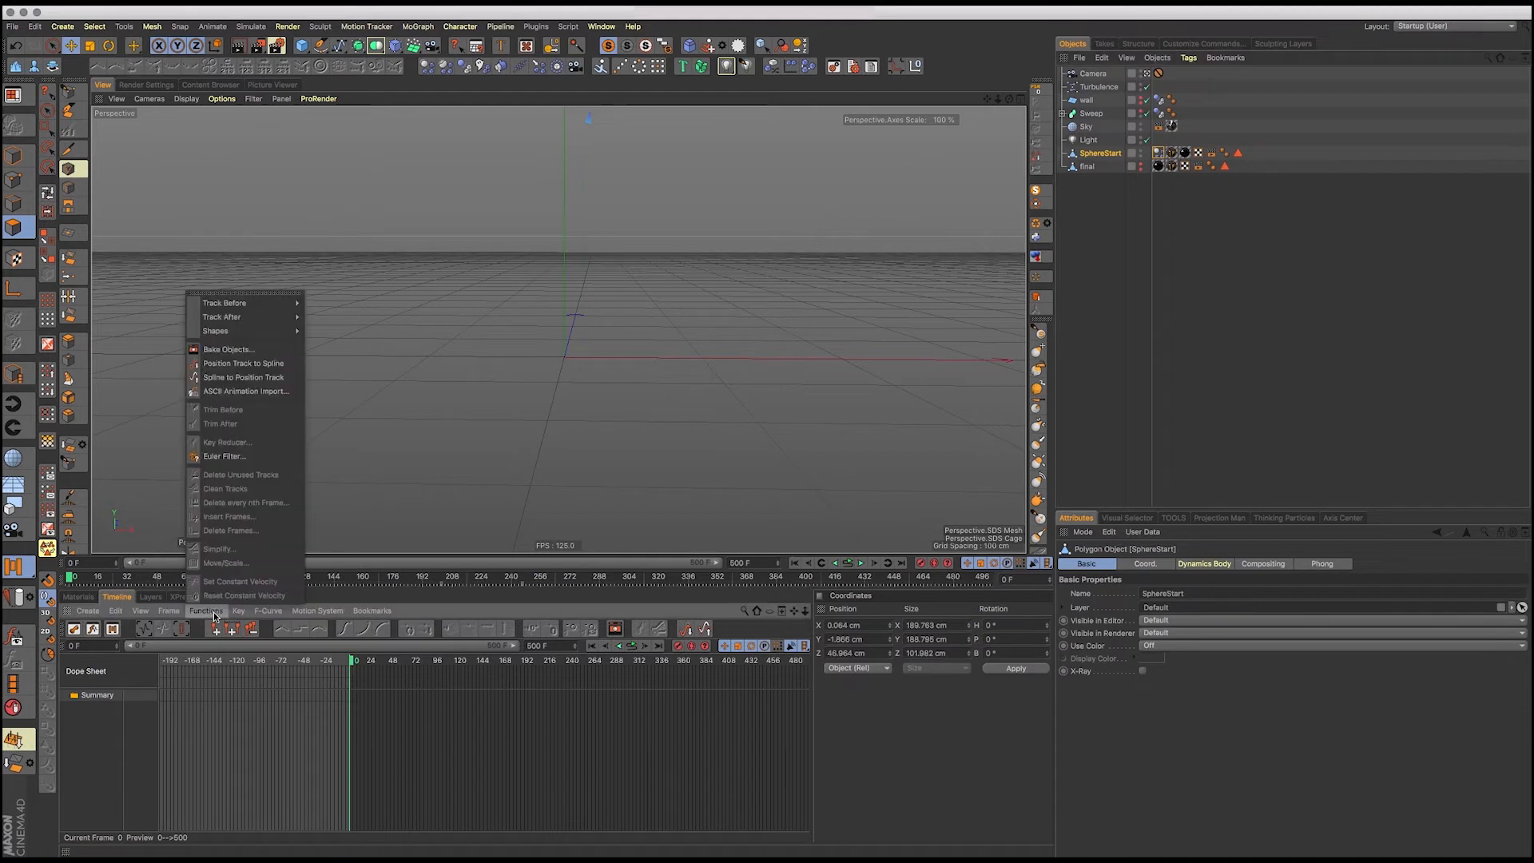
click(229, 352)
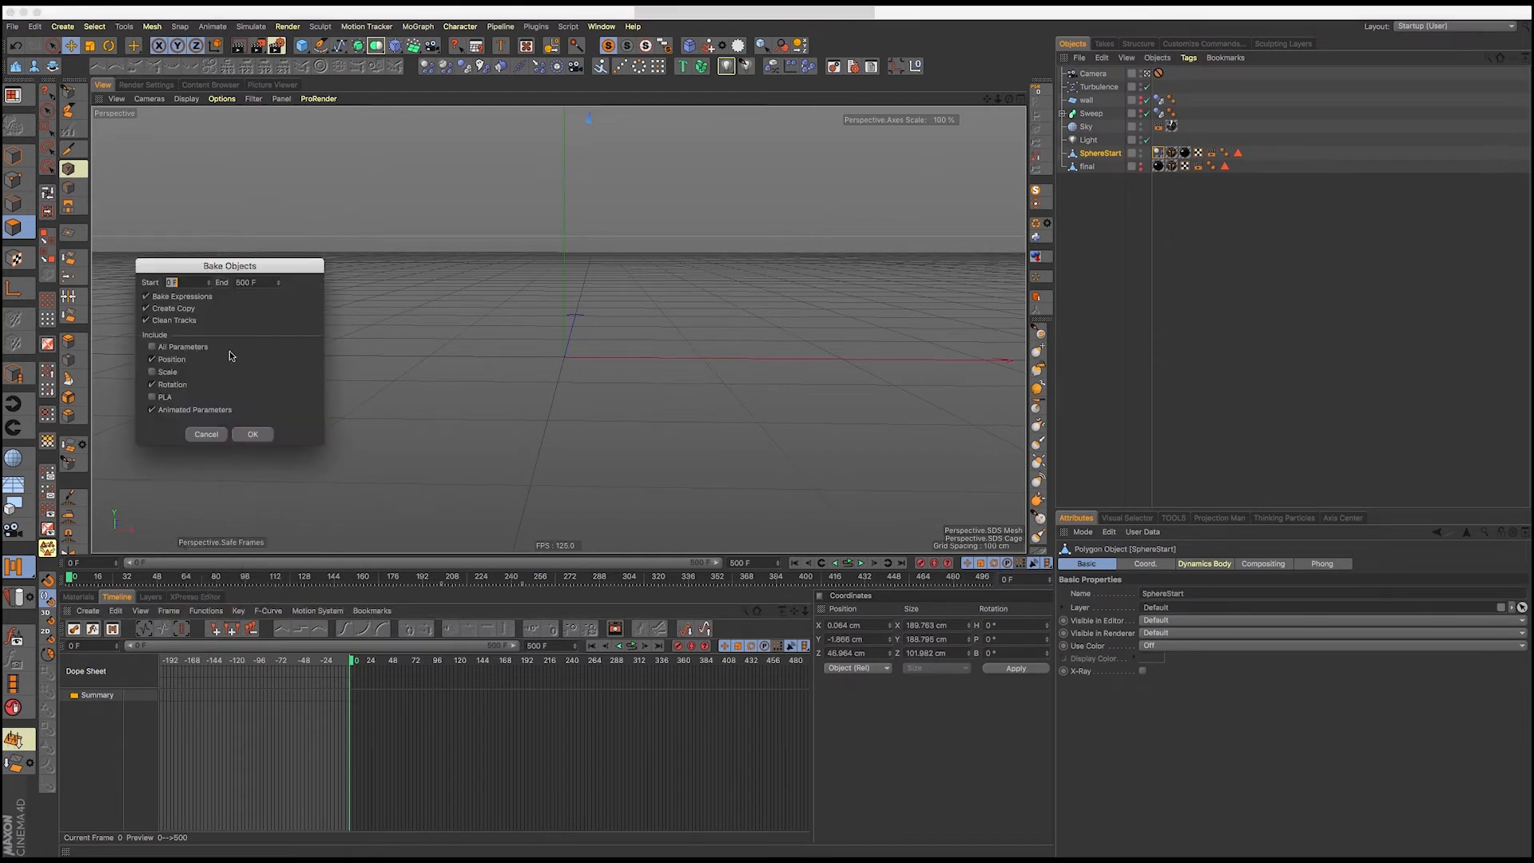
click(254, 436)
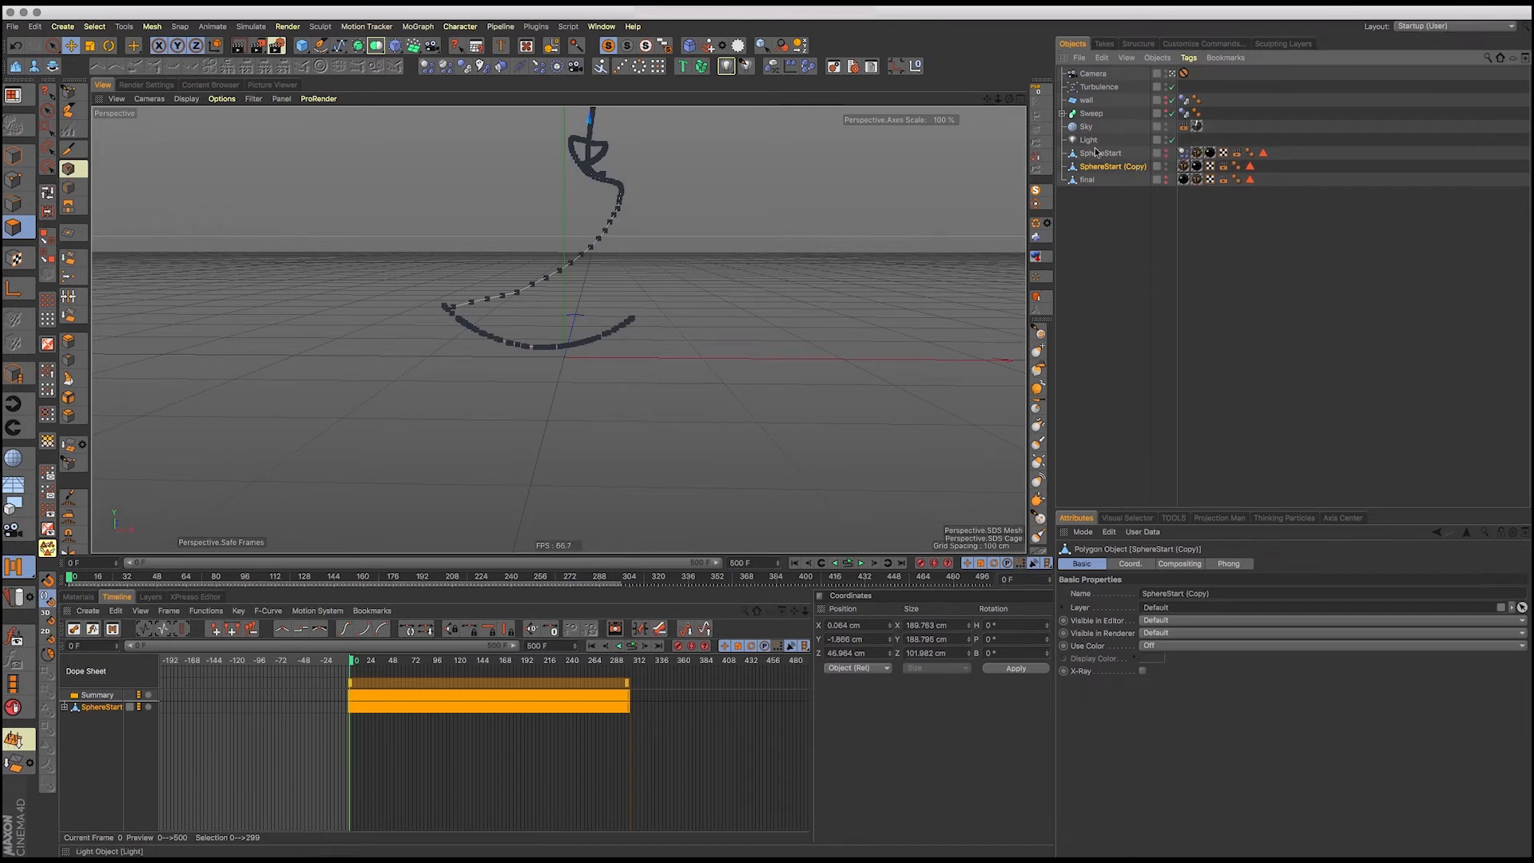
Place the baked copy above the original sphere in the object hierarchy and rename it SphereStart
drag(1114, 152, 1118, 172)
click(1128, 155)
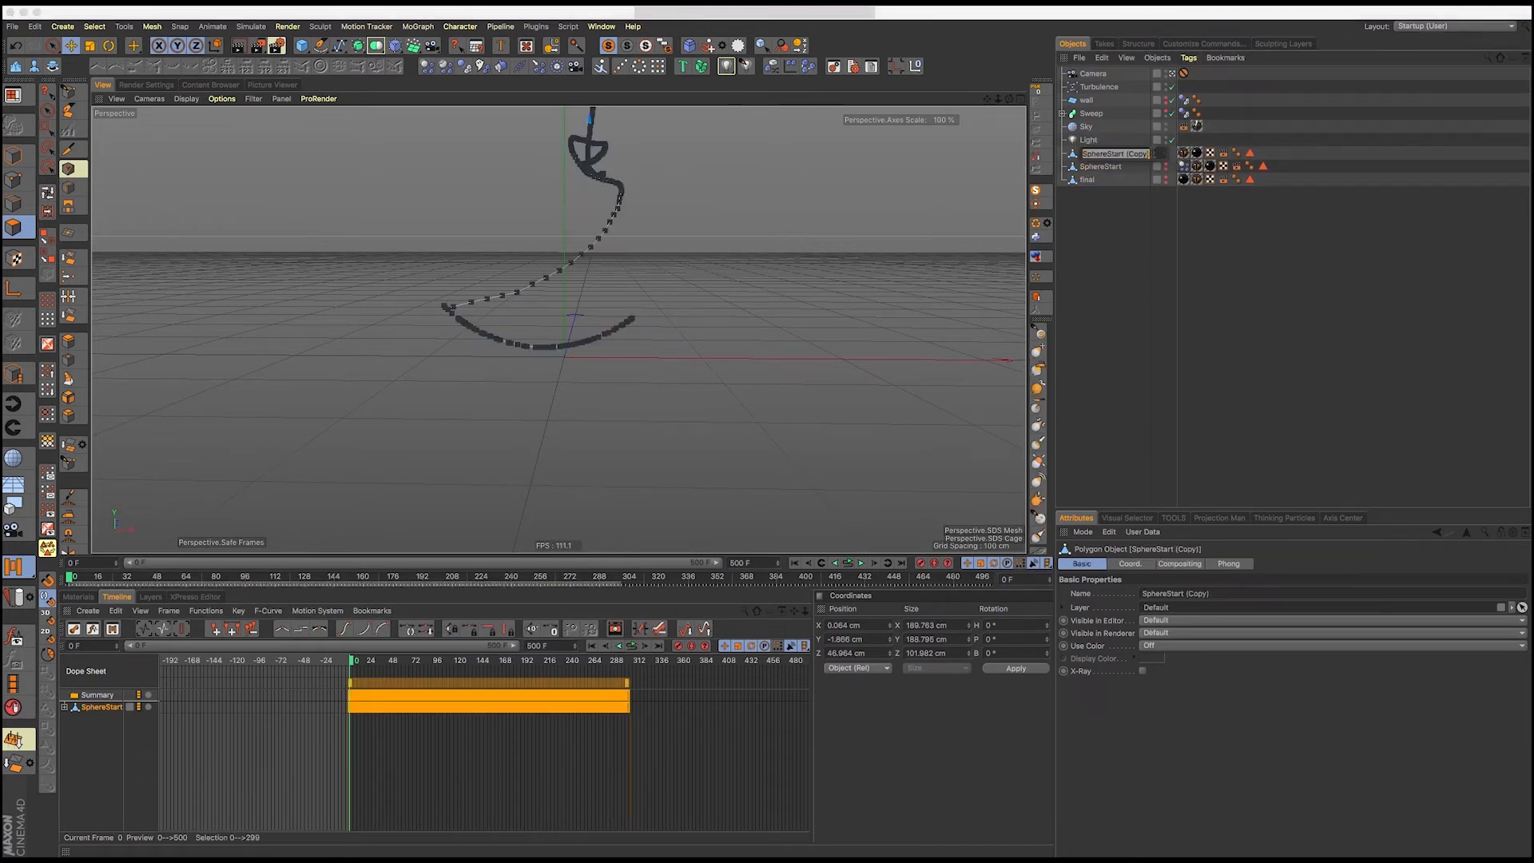
key(BackSpace)
key(BackSpace)
key(BackSpace)
key(BackSpace)
key(BackSpace)
key(BackSpace)
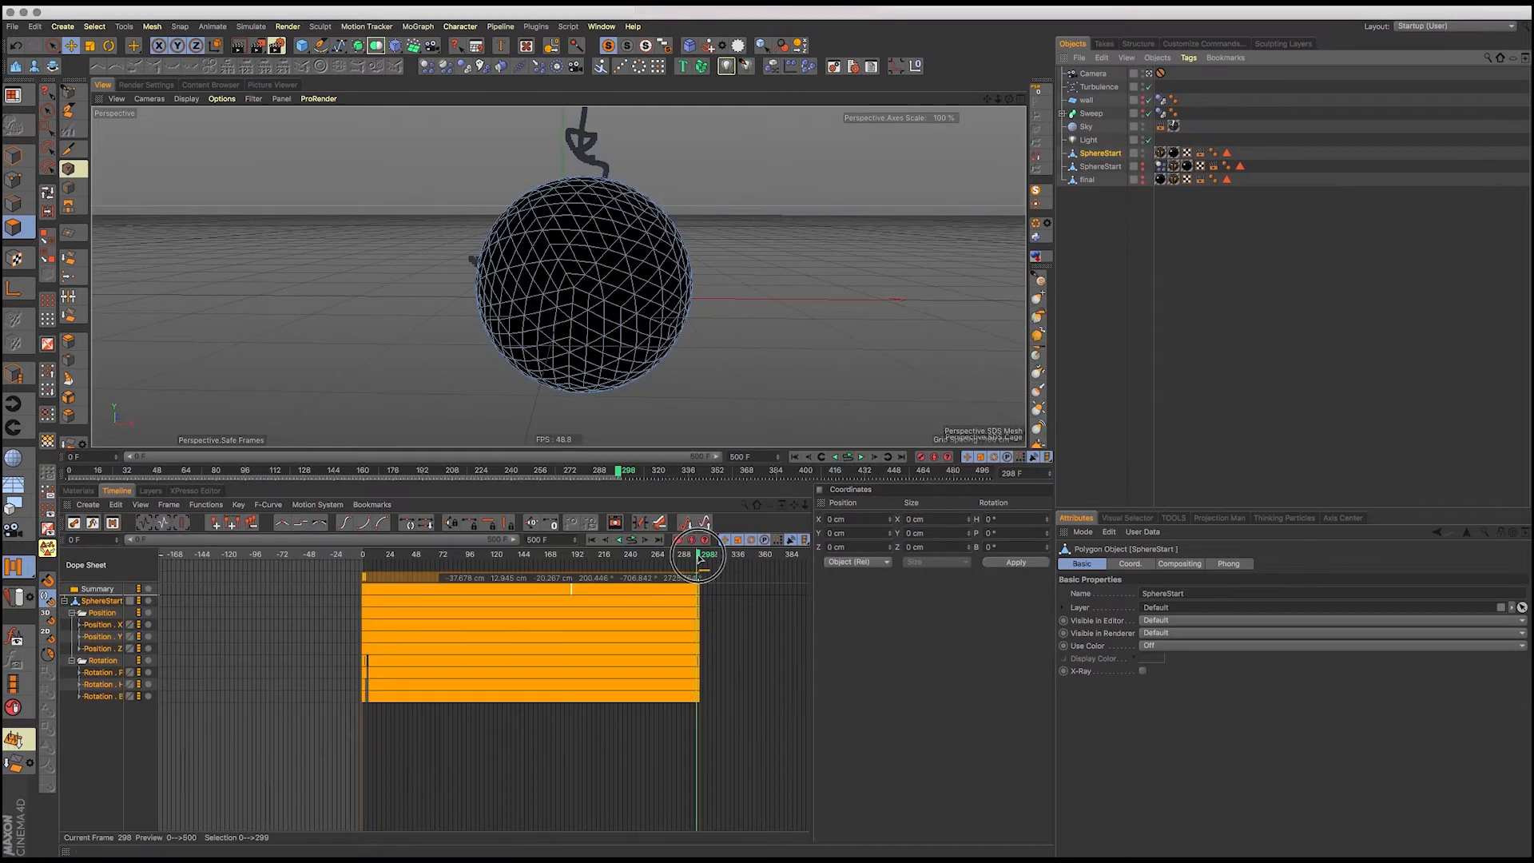
Move to frame 260 and expand the function curves of the baked sphere's three rotation tracks in the dope sheet
drag(697, 554, 655, 554)
click(77, 697)
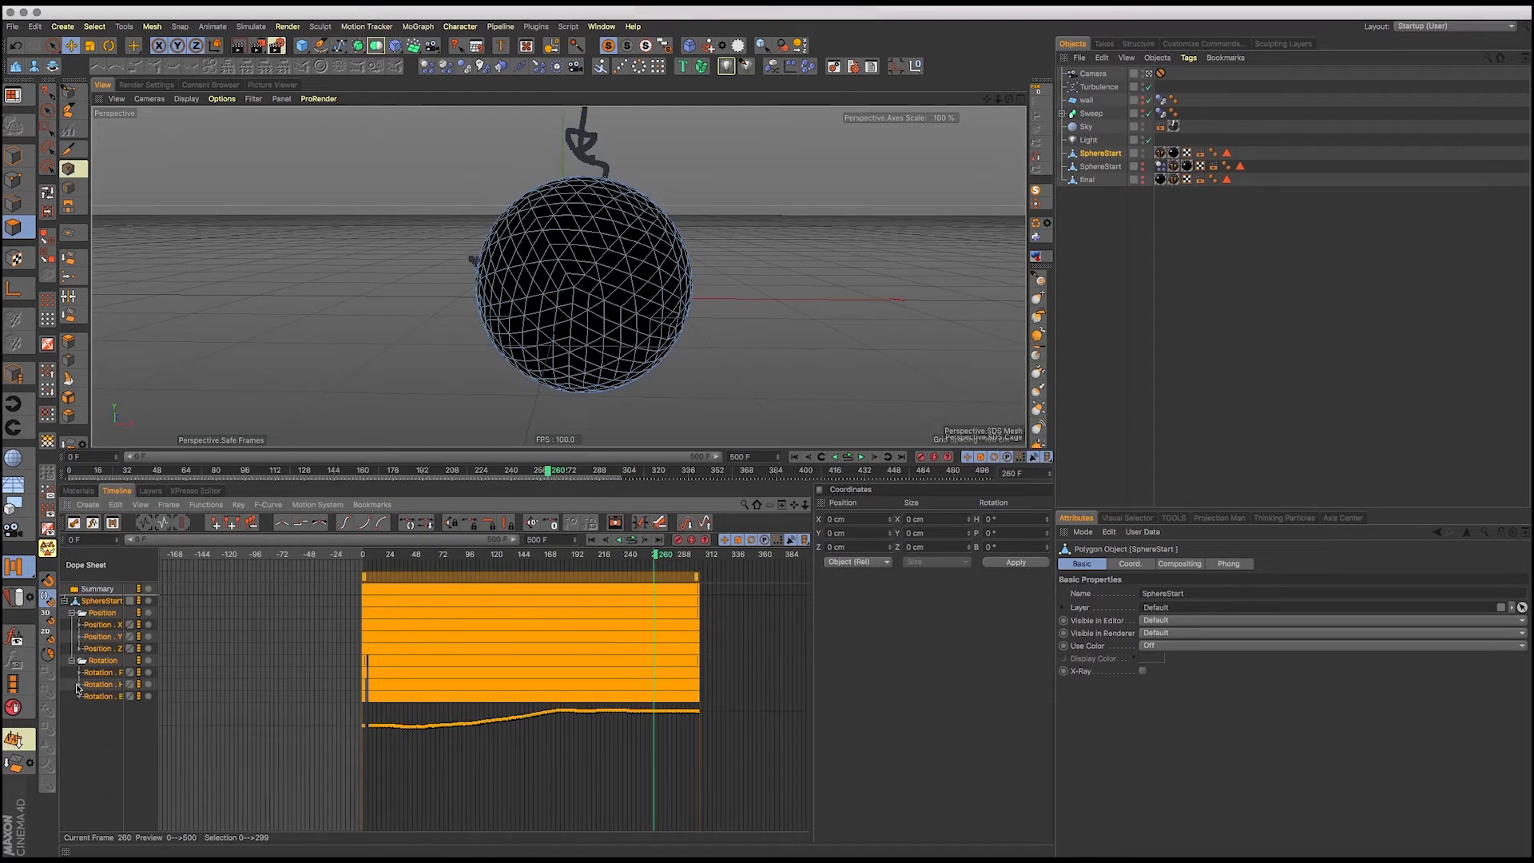
click(77, 685)
click(78, 673)
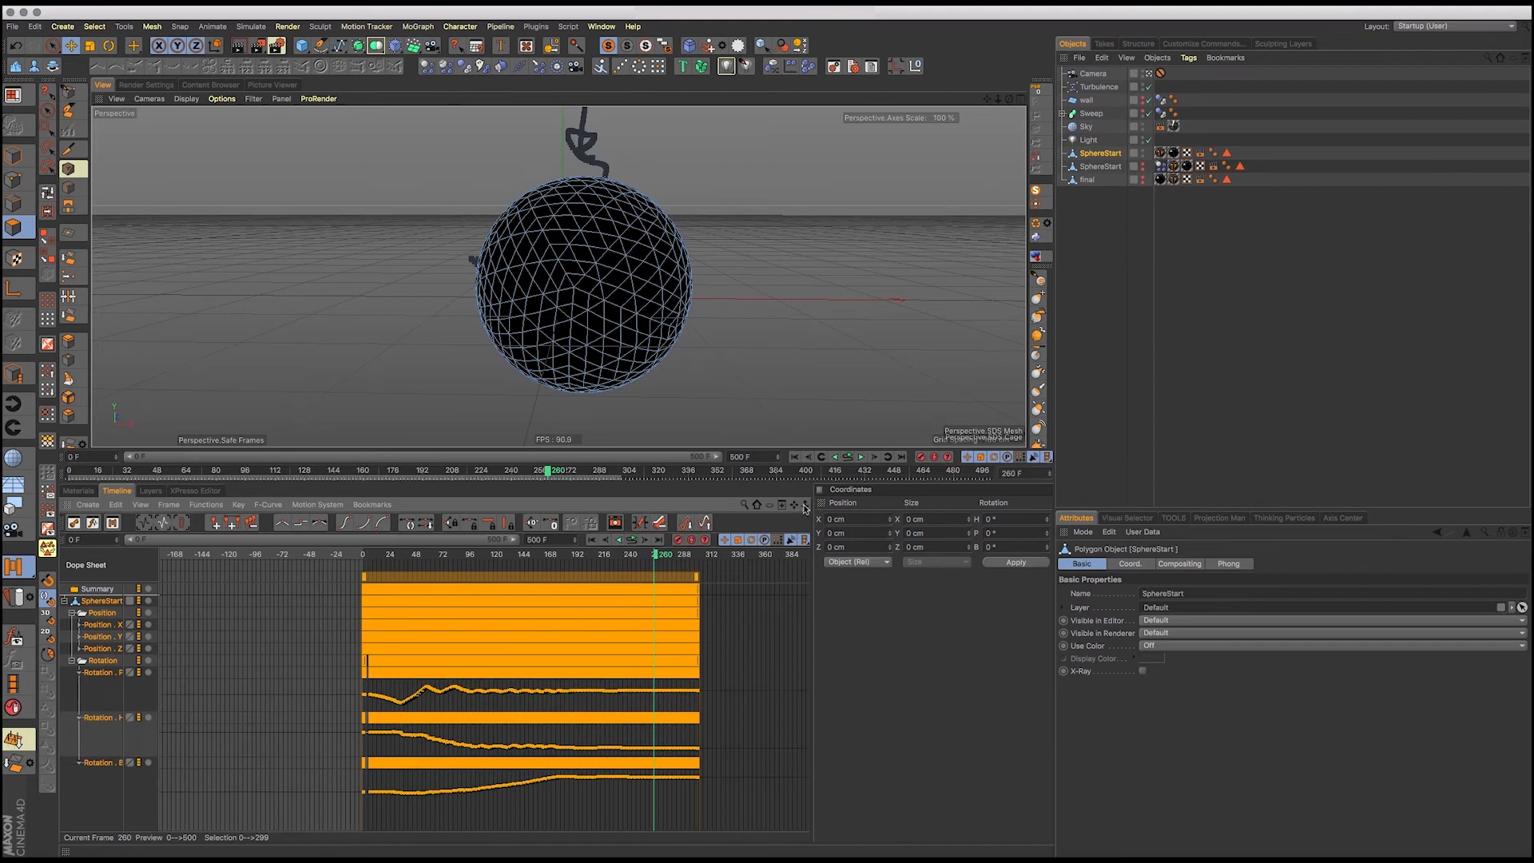
Scrub through the baked position and rotation keys up close to examine the sphere's rolling motion
drag(813, 506, 608, 503)
drag(806, 503, 742, 551)
drag(806, 504, 582, 544)
drag(367, 472, 417, 473)
click(1278, 282)
drag(805, 505, 976, 489)
drag(794, 507, 1228, 507)
click(234, 554)
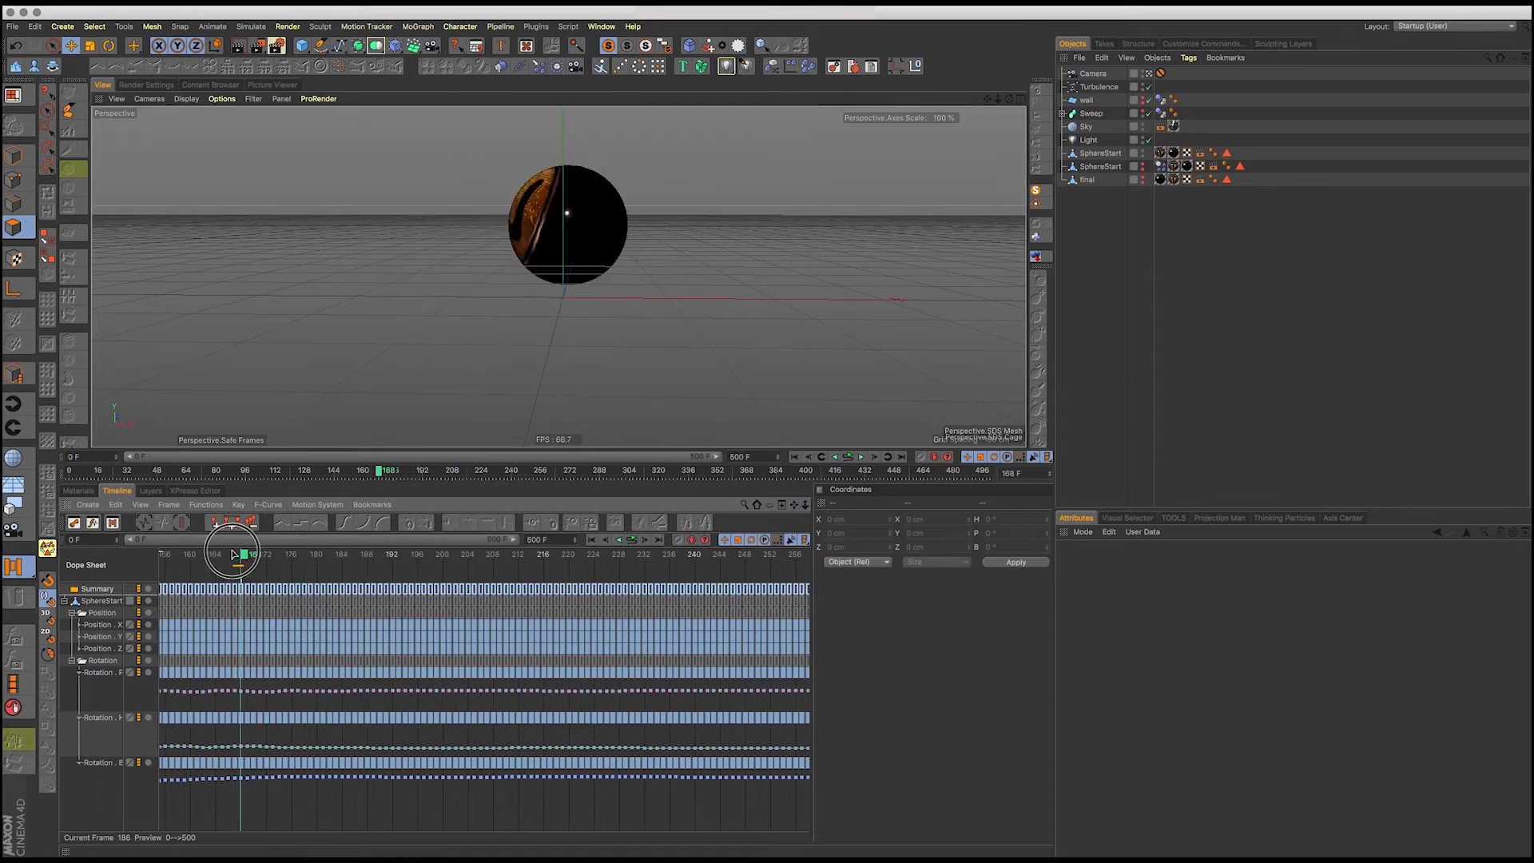
drag(234, 555, 377, 639)
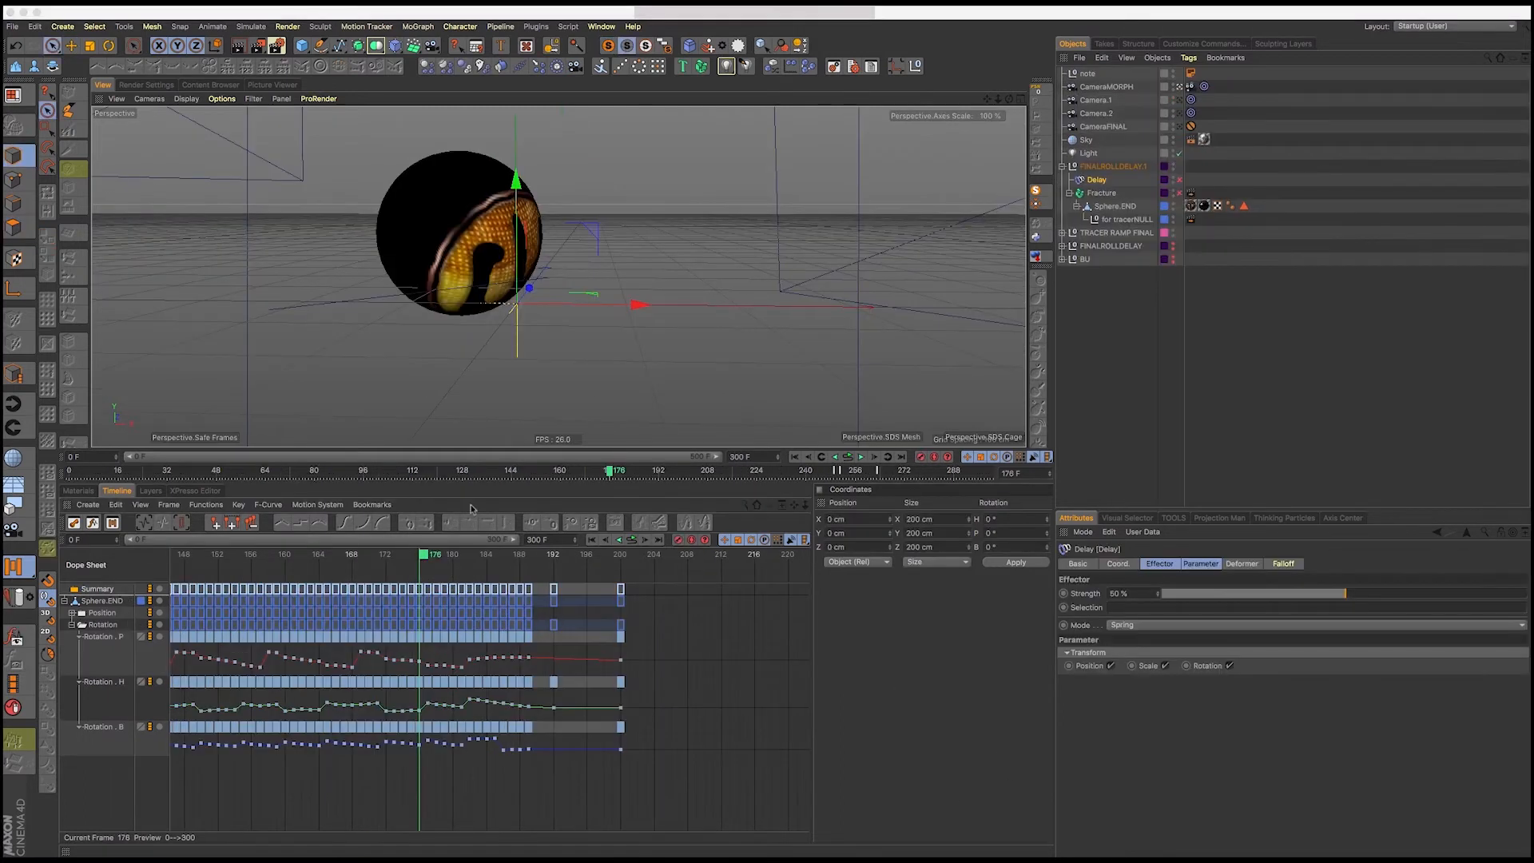
Scrub and play from about frame 176 to frame 212 to examine Sphere.END's final roll against its rotation keys
drag(423, 557, 588, 559)
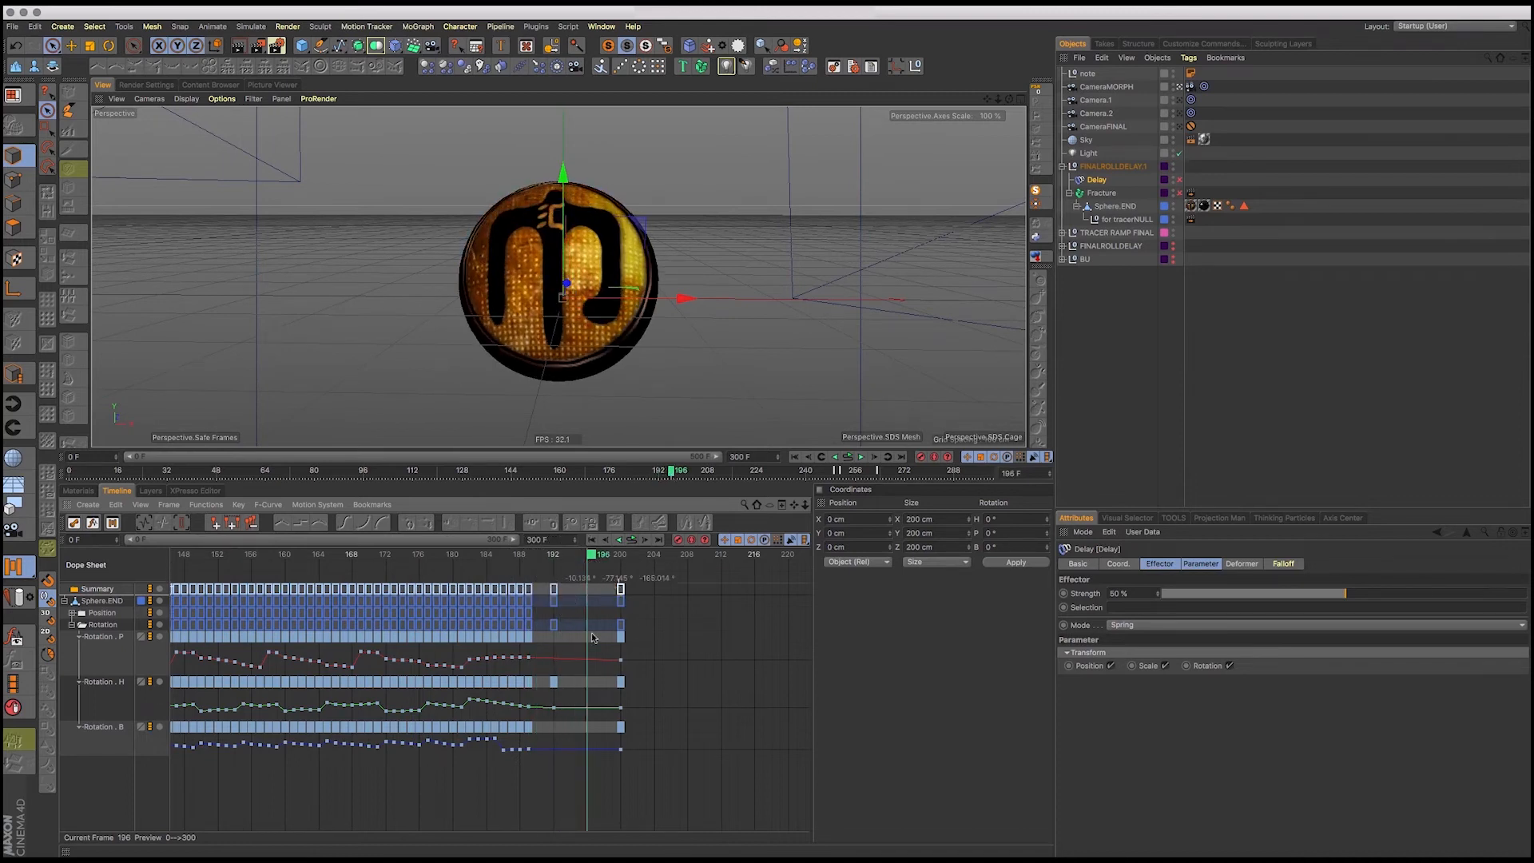
drag(588, 555, 420, 557)
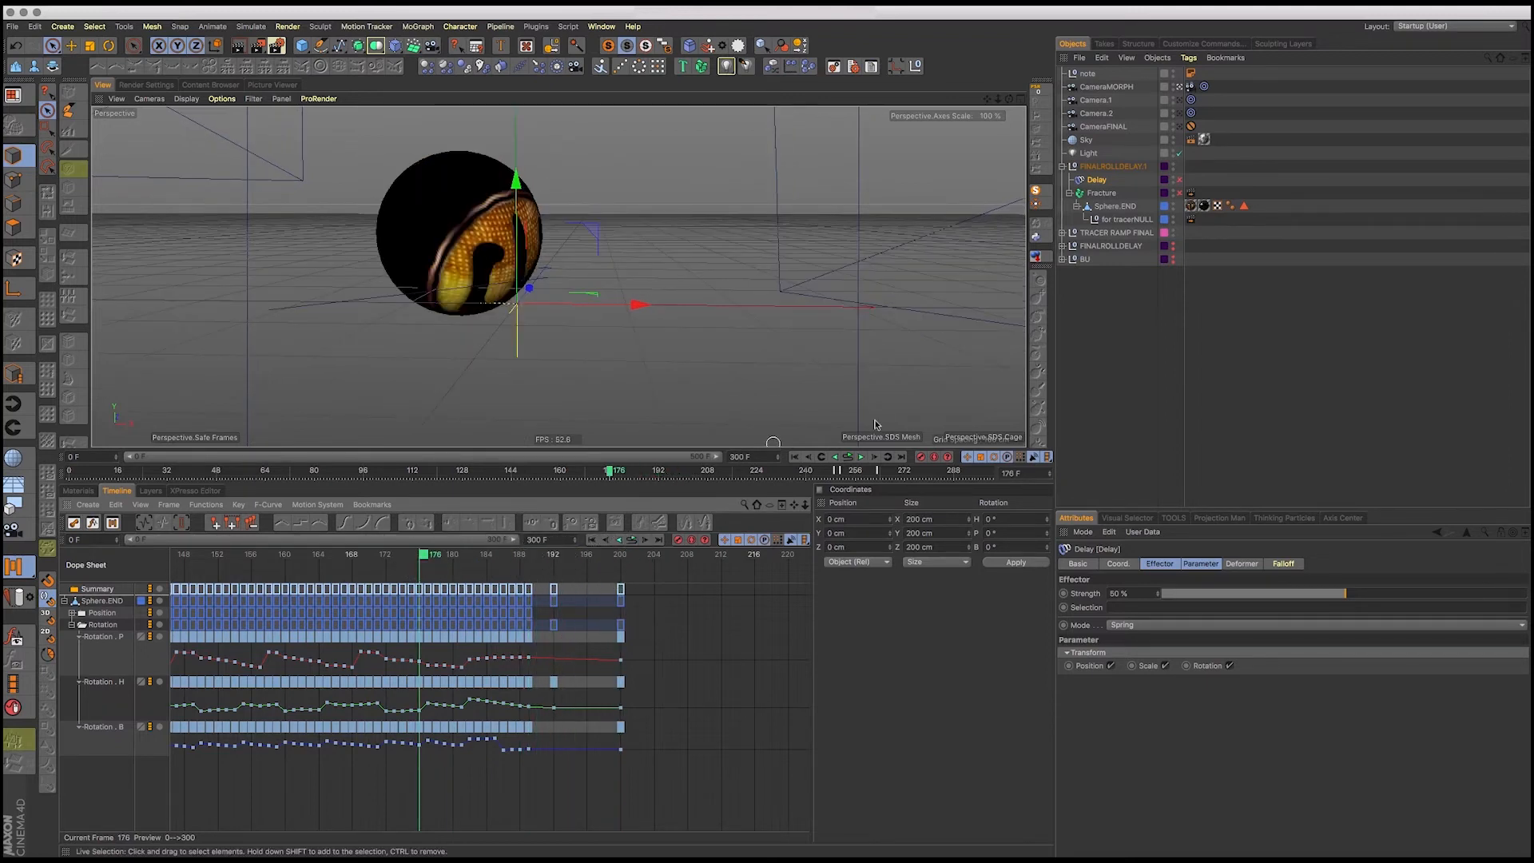
click(862, 457)
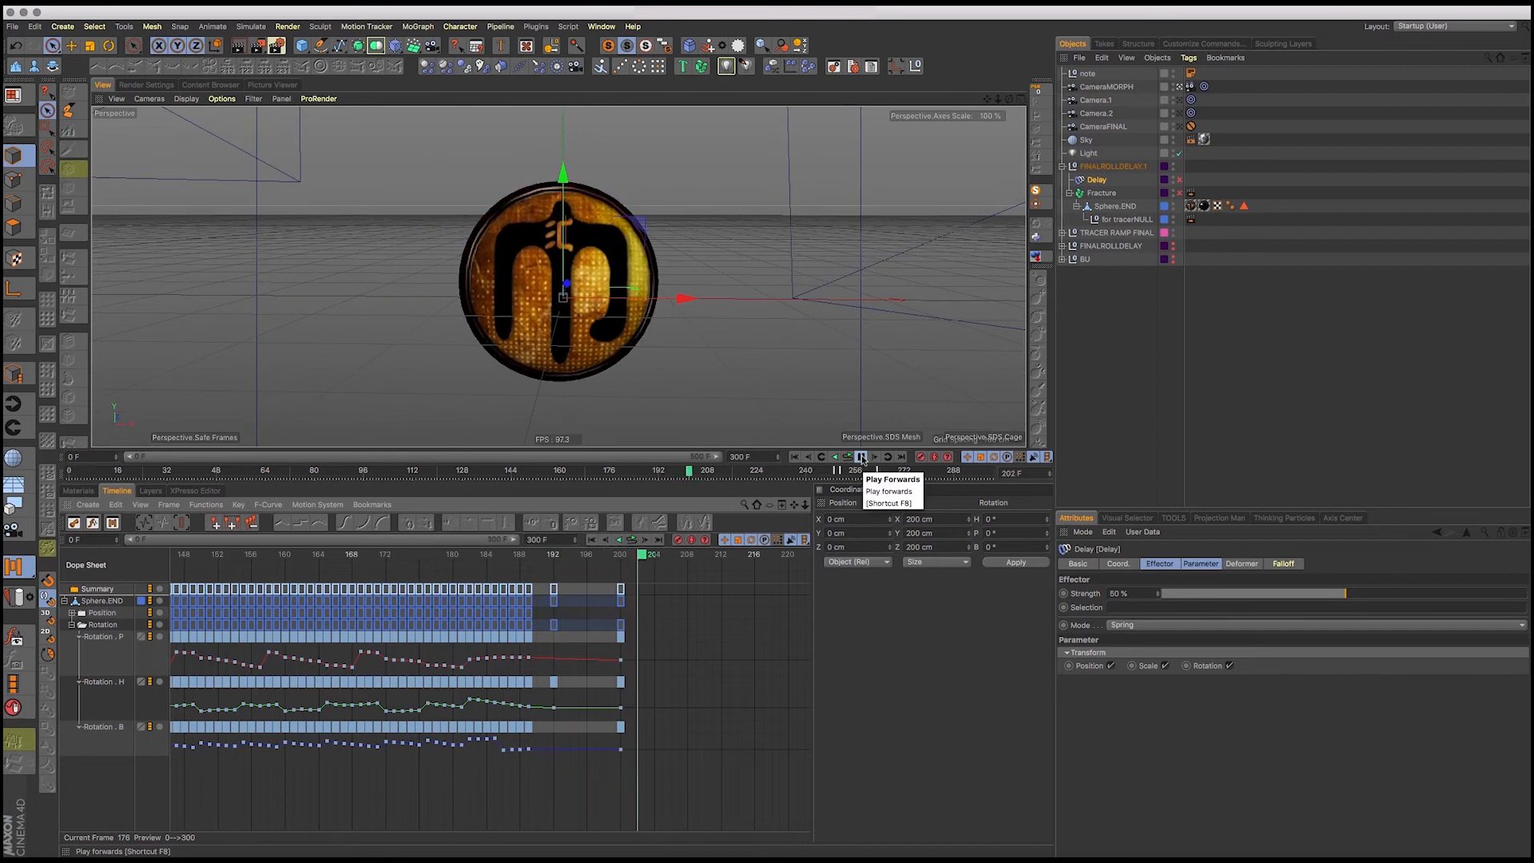
click(862, 458)
drag(639, 549, 403, 547)
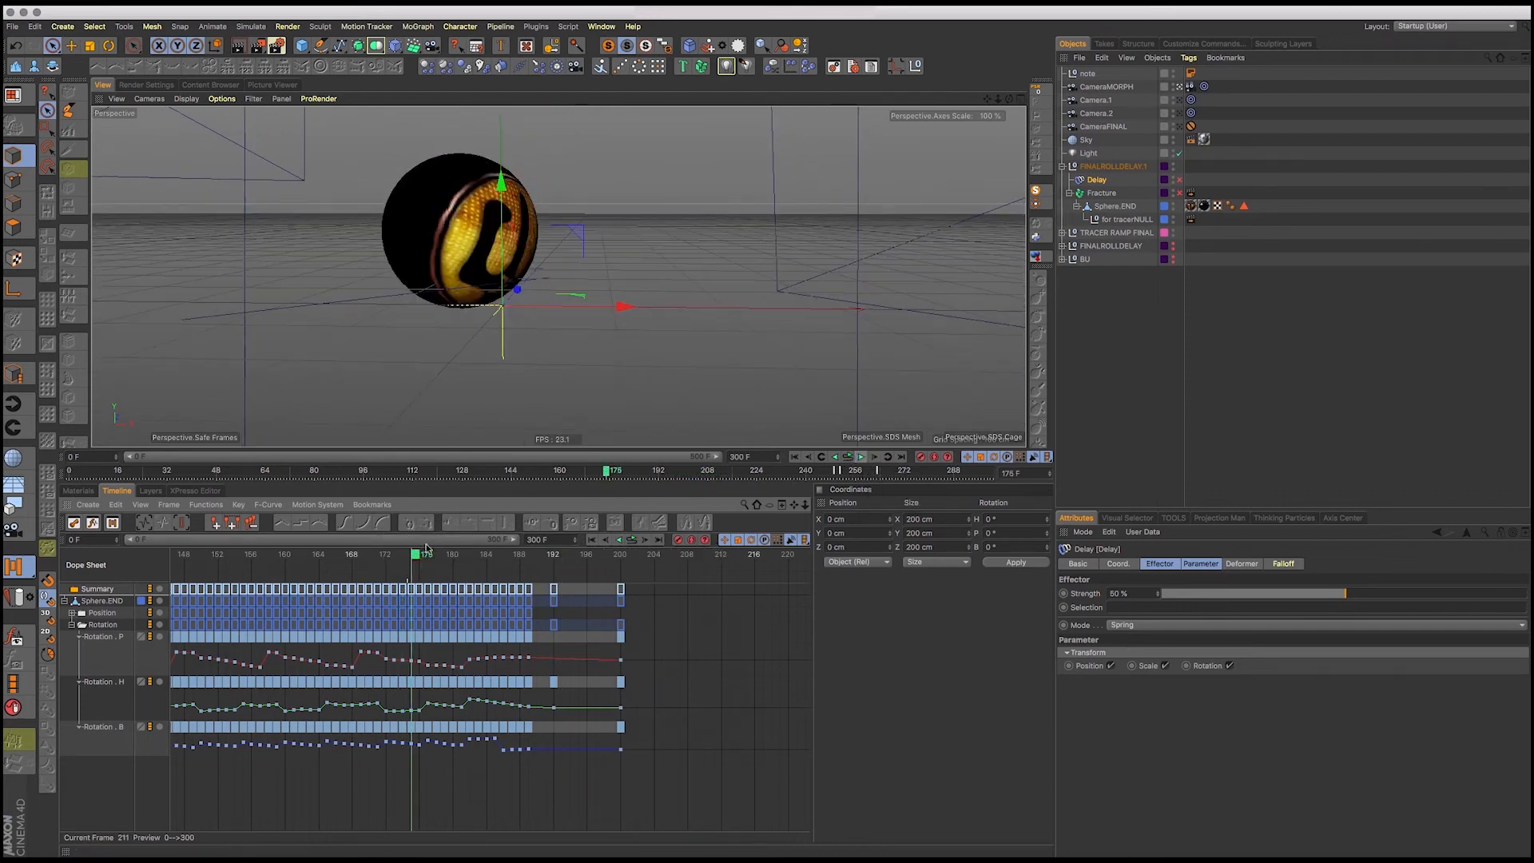
click(862, 458)
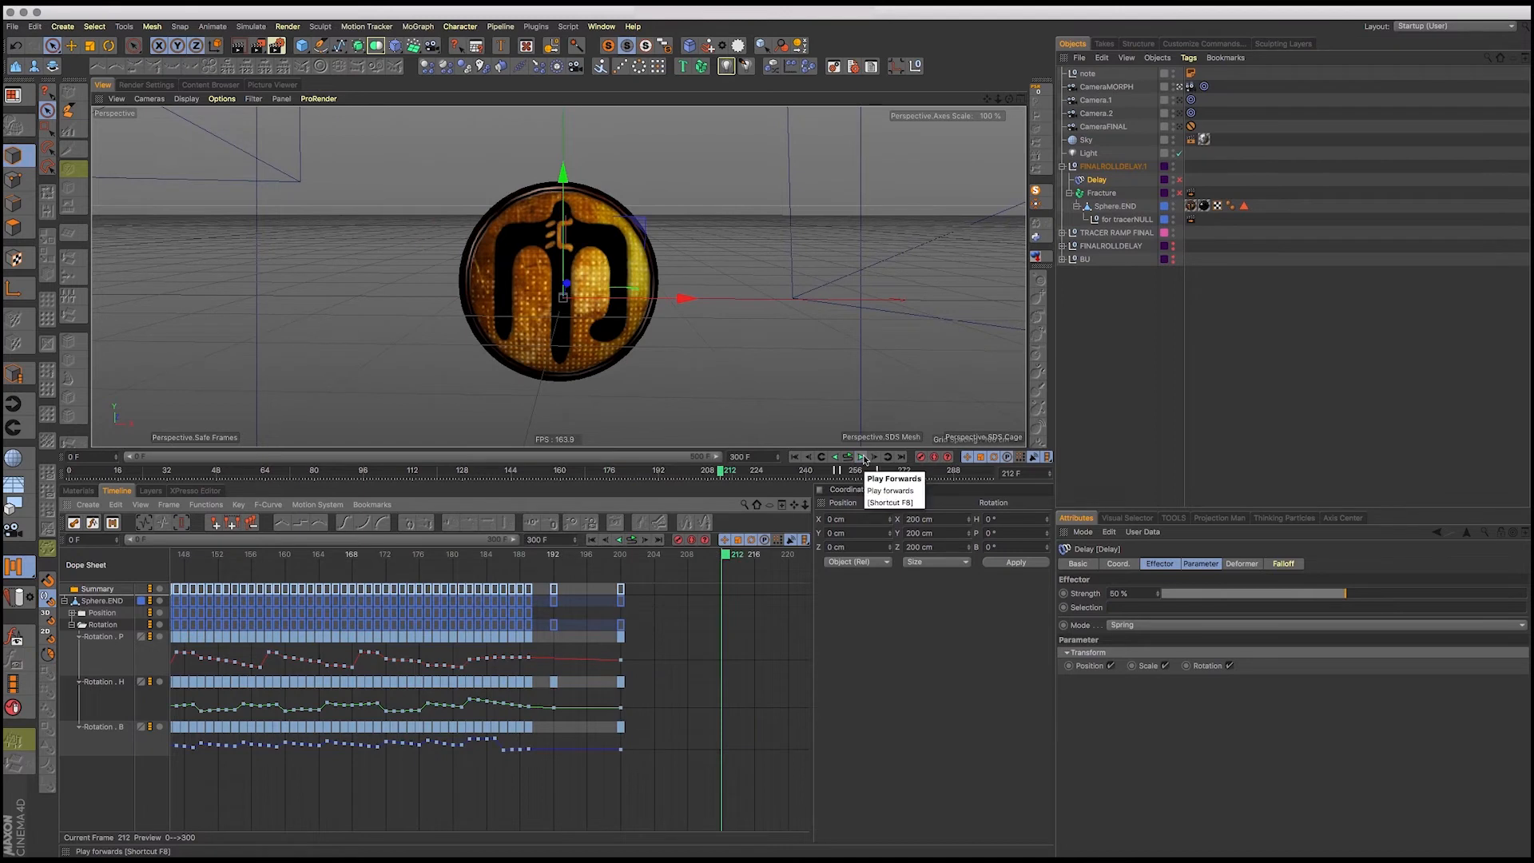
Enable the Fracture object and its Delay effector, examining the Fracture's Mode options and Effectors list
click(1123, 206)
click(1099, 194)
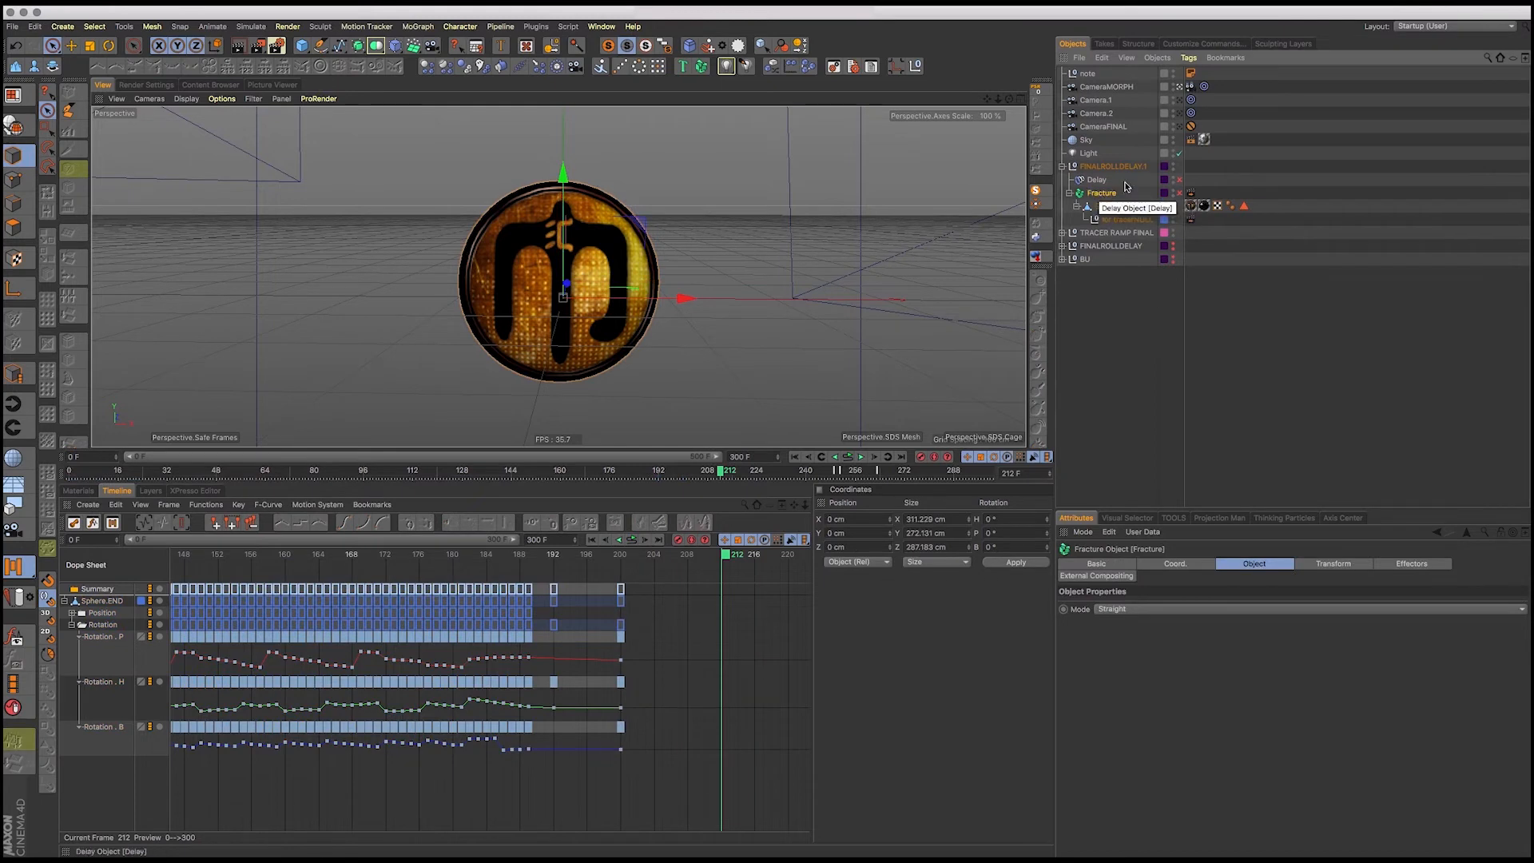
click(1179, 193)
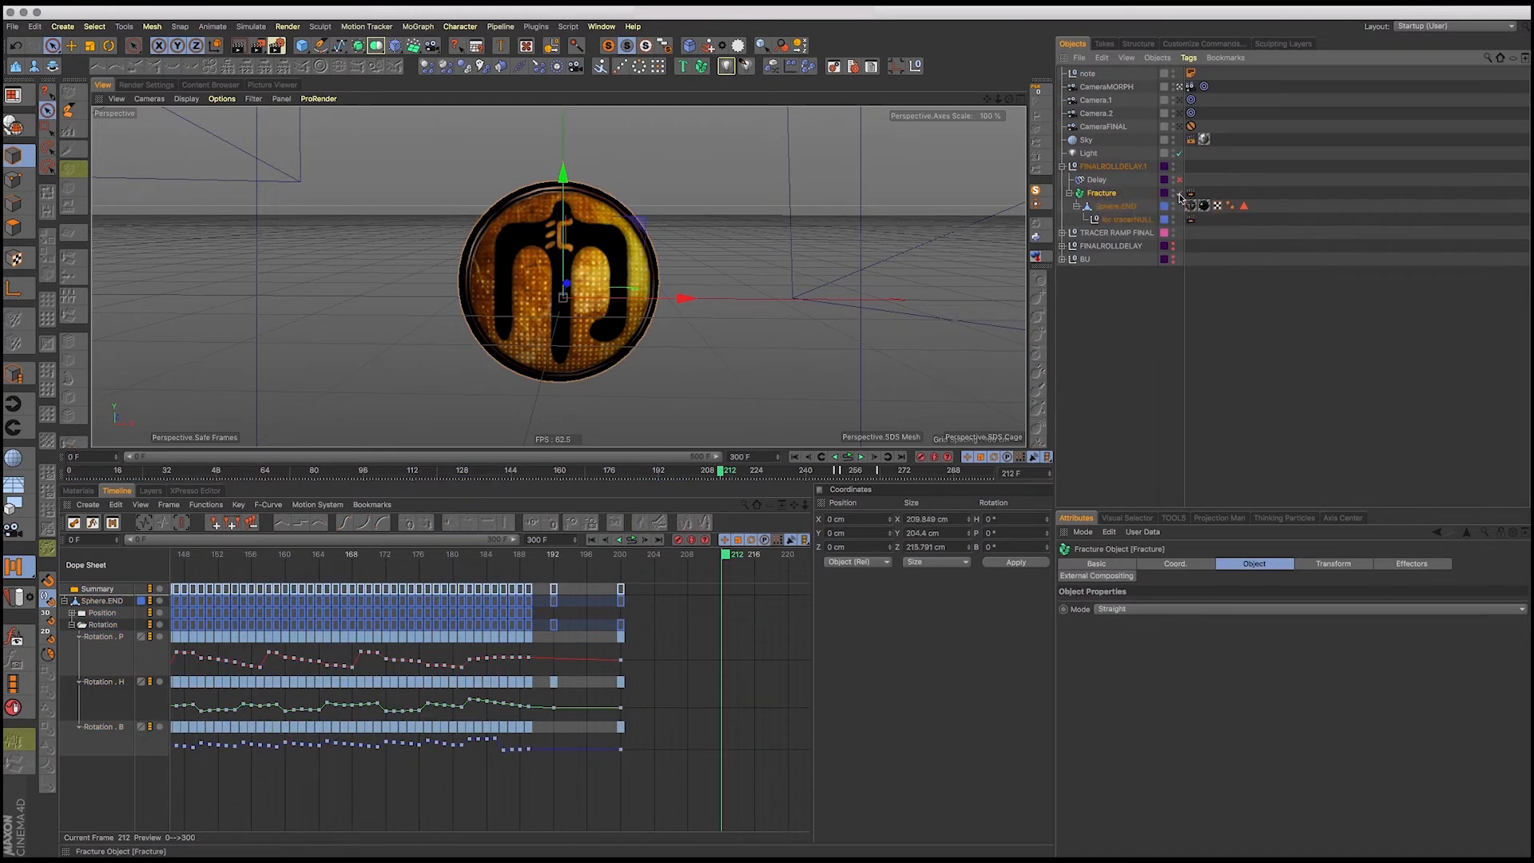
click(1221, 609)
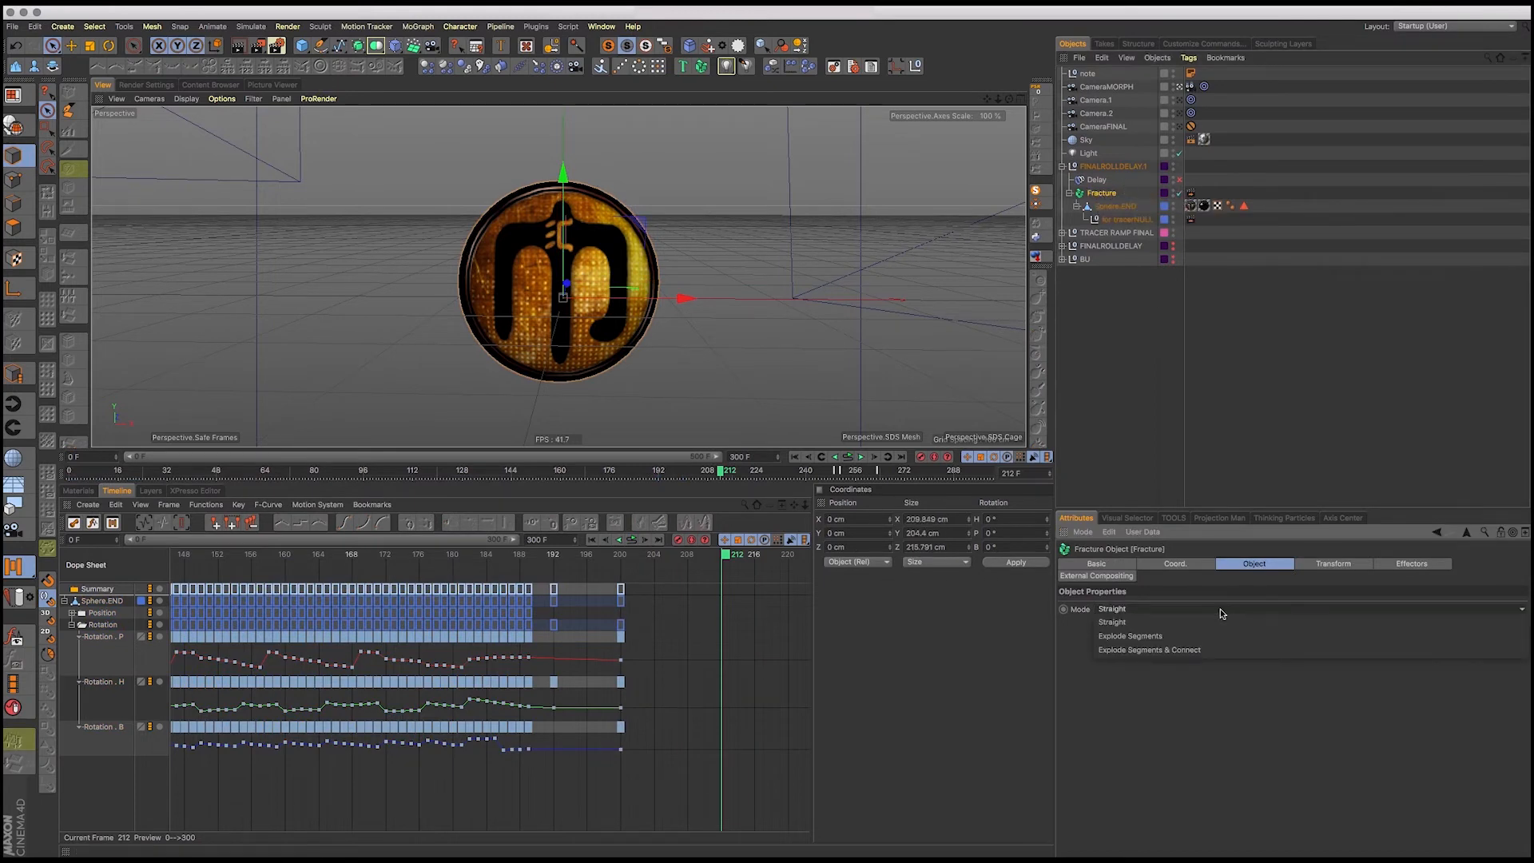
click(1108, 197)
click(1390, 564)
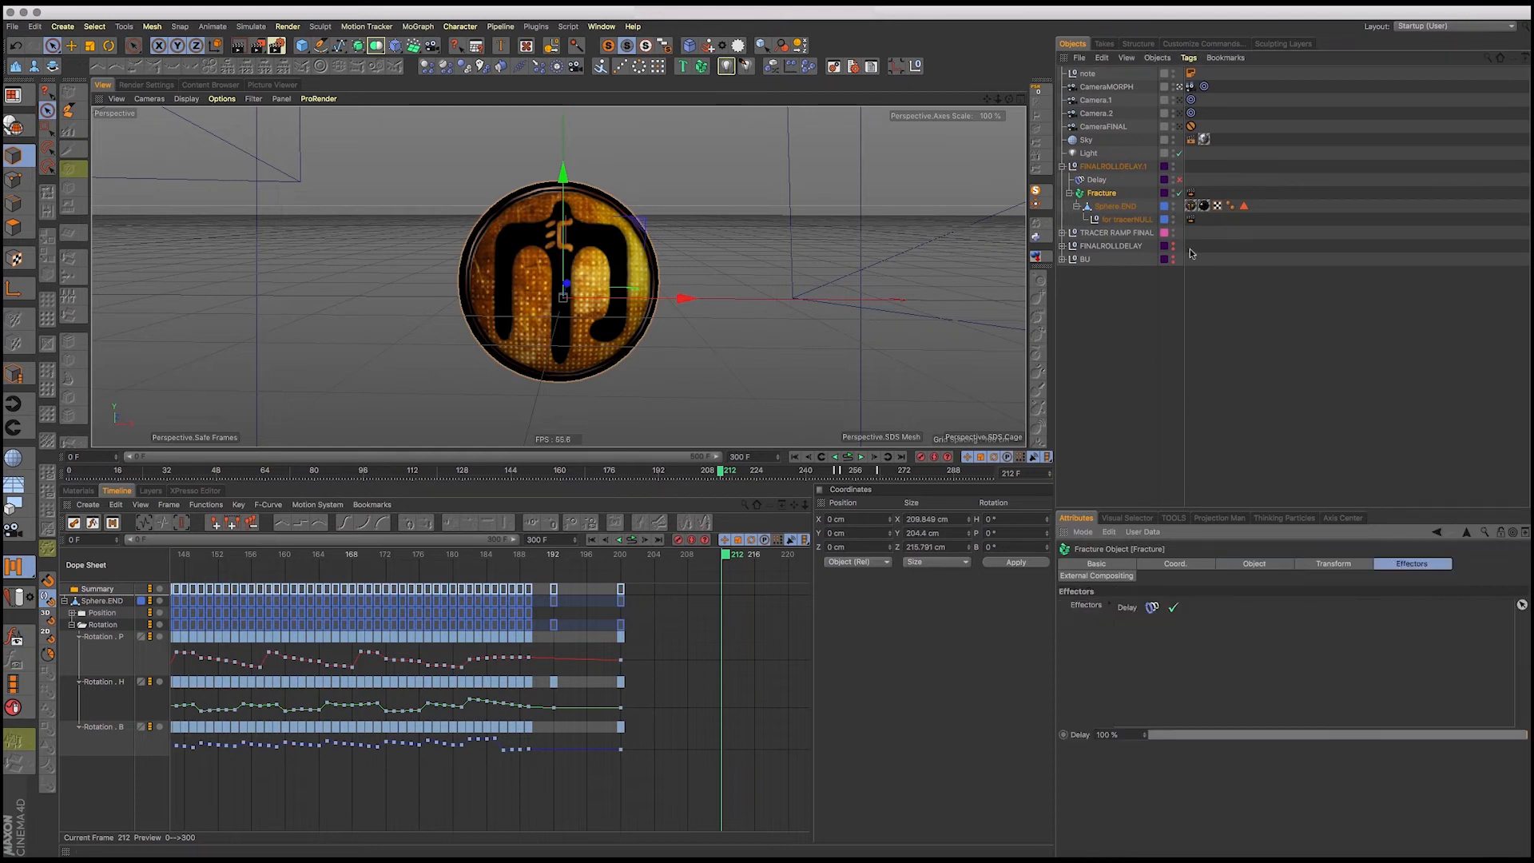
click(1127, 179)
click(1179, 179)
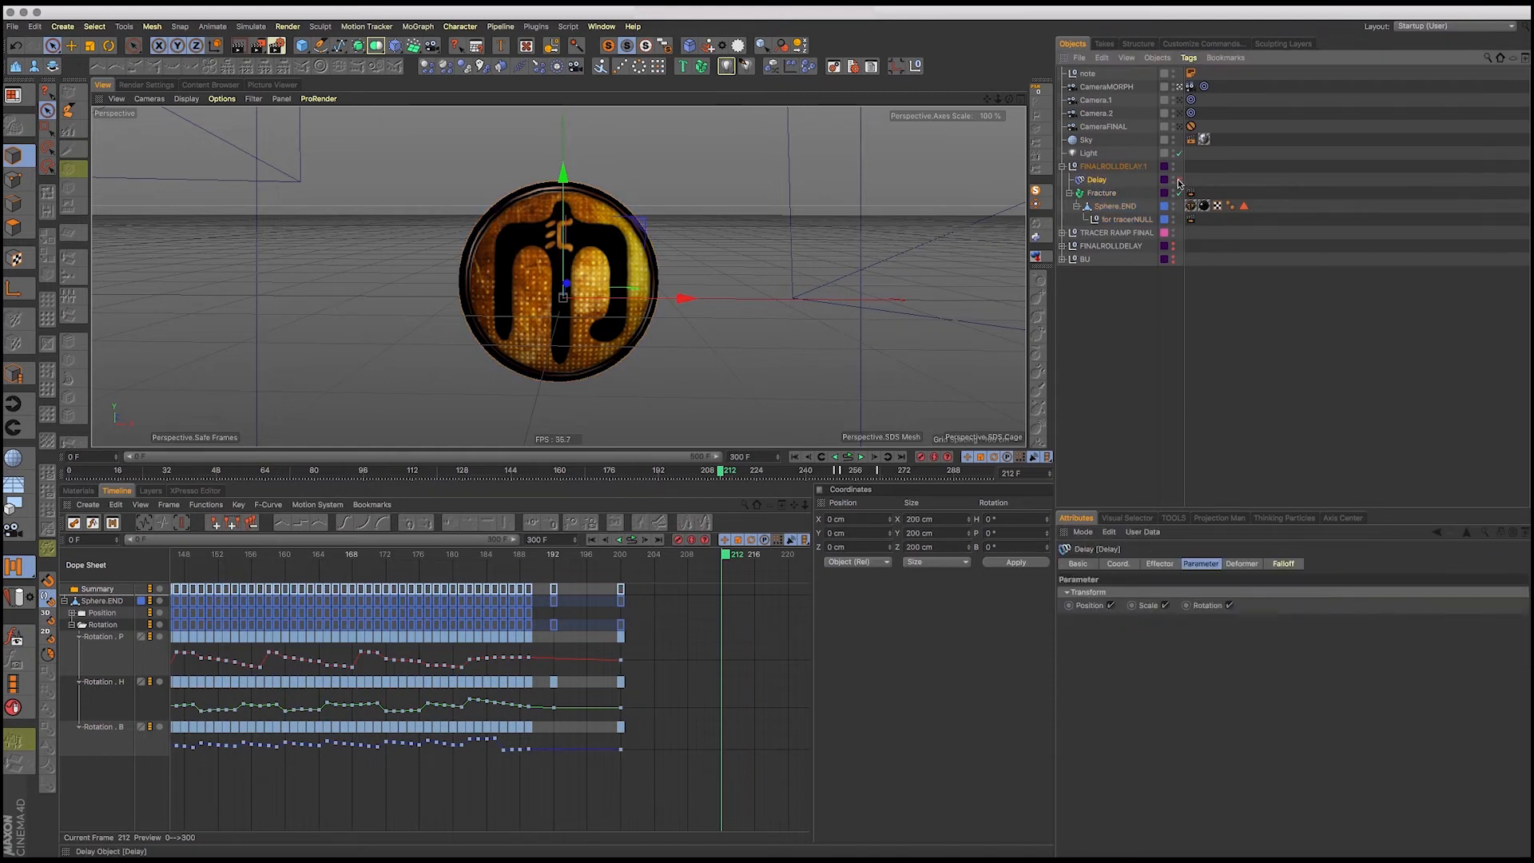
Add a new MoGraph Delay effector to the scene
click(417, 26)
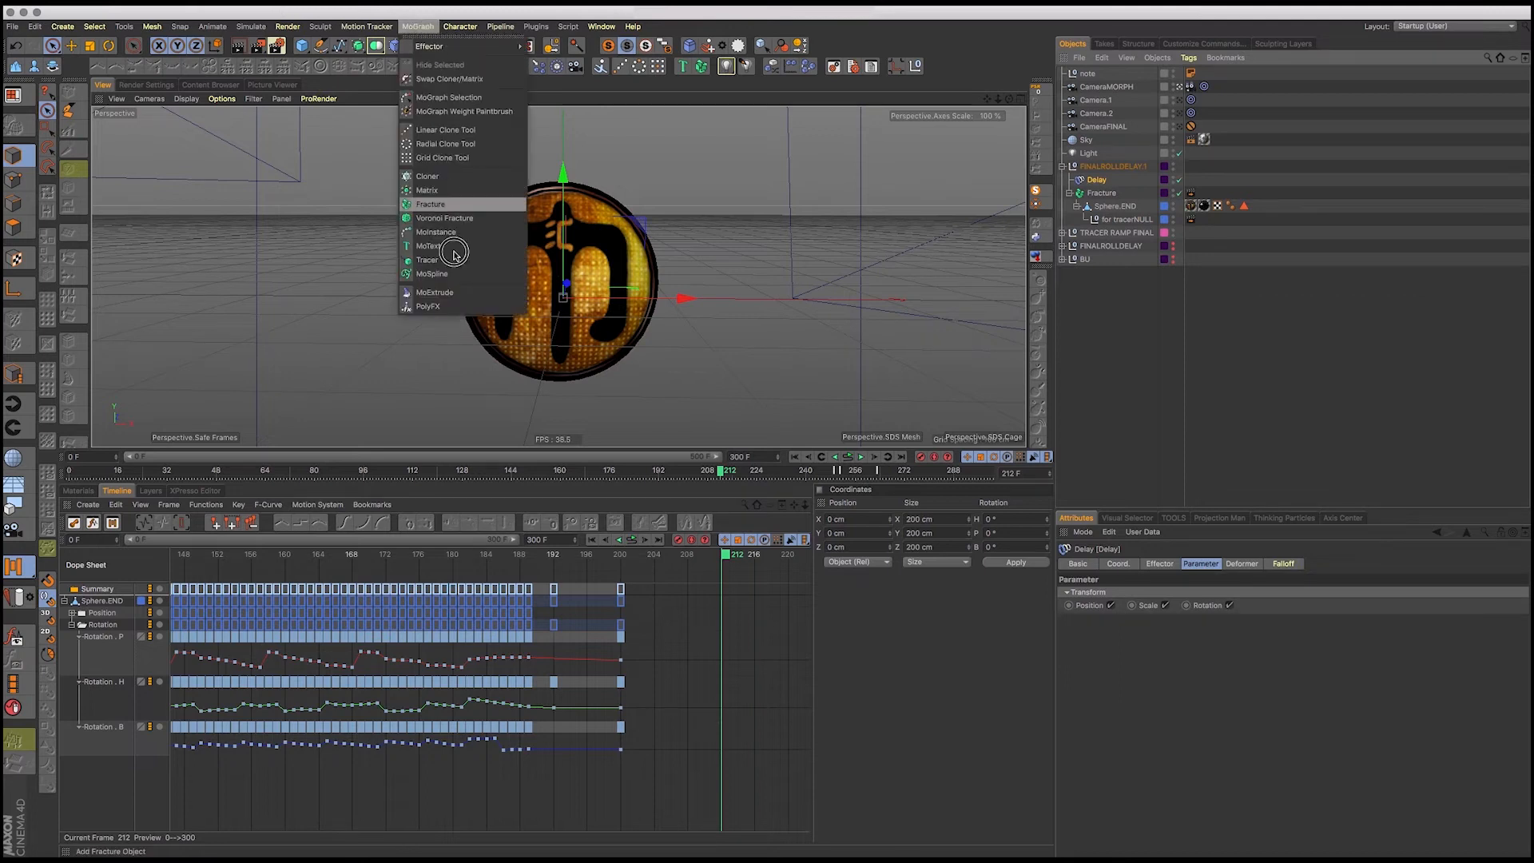
mouse_move(429, 47)
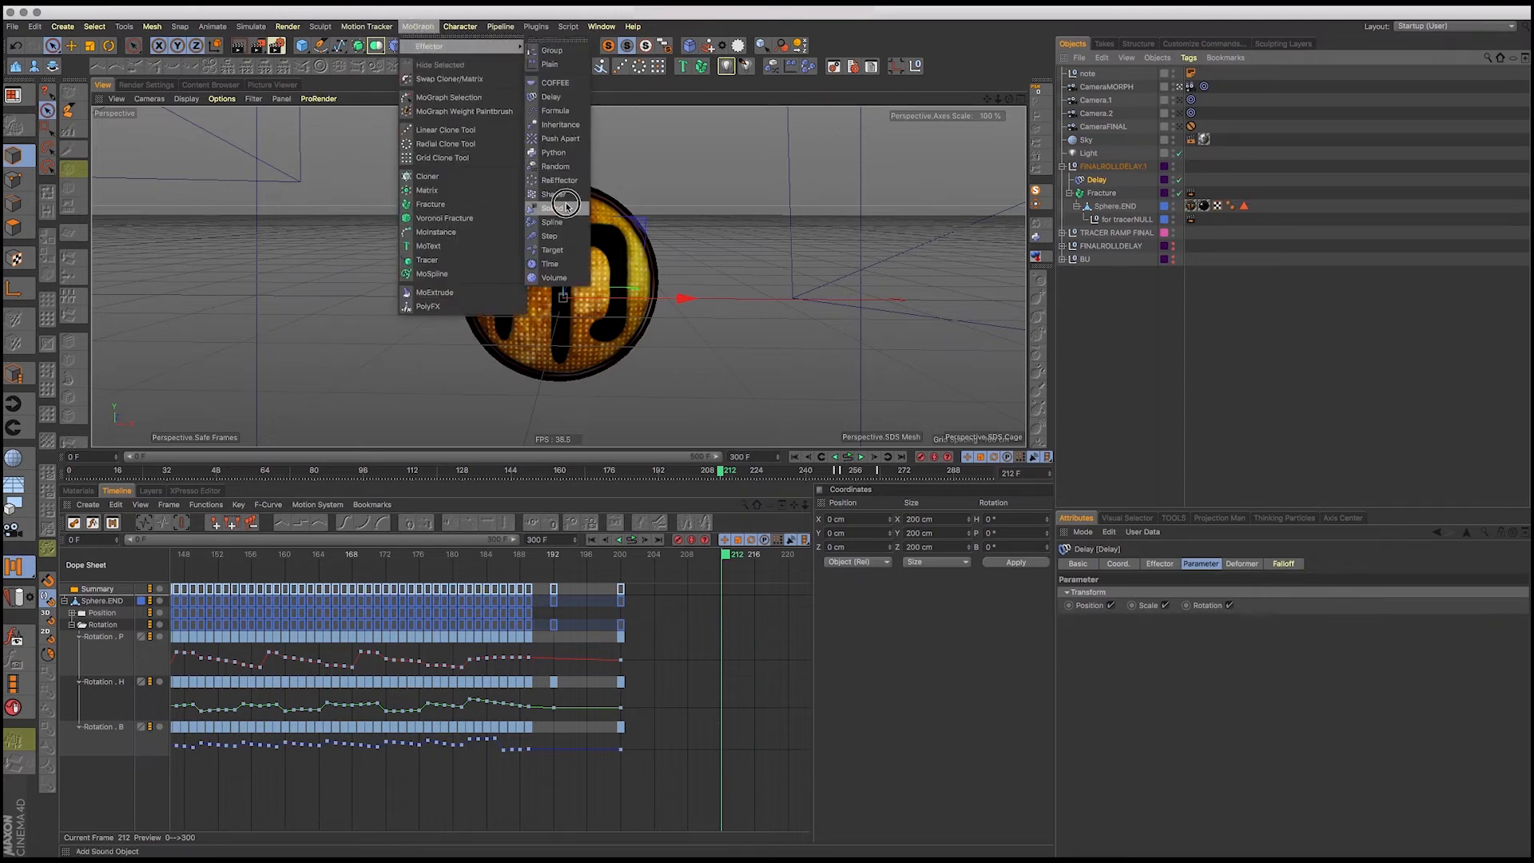
click(551, 97)
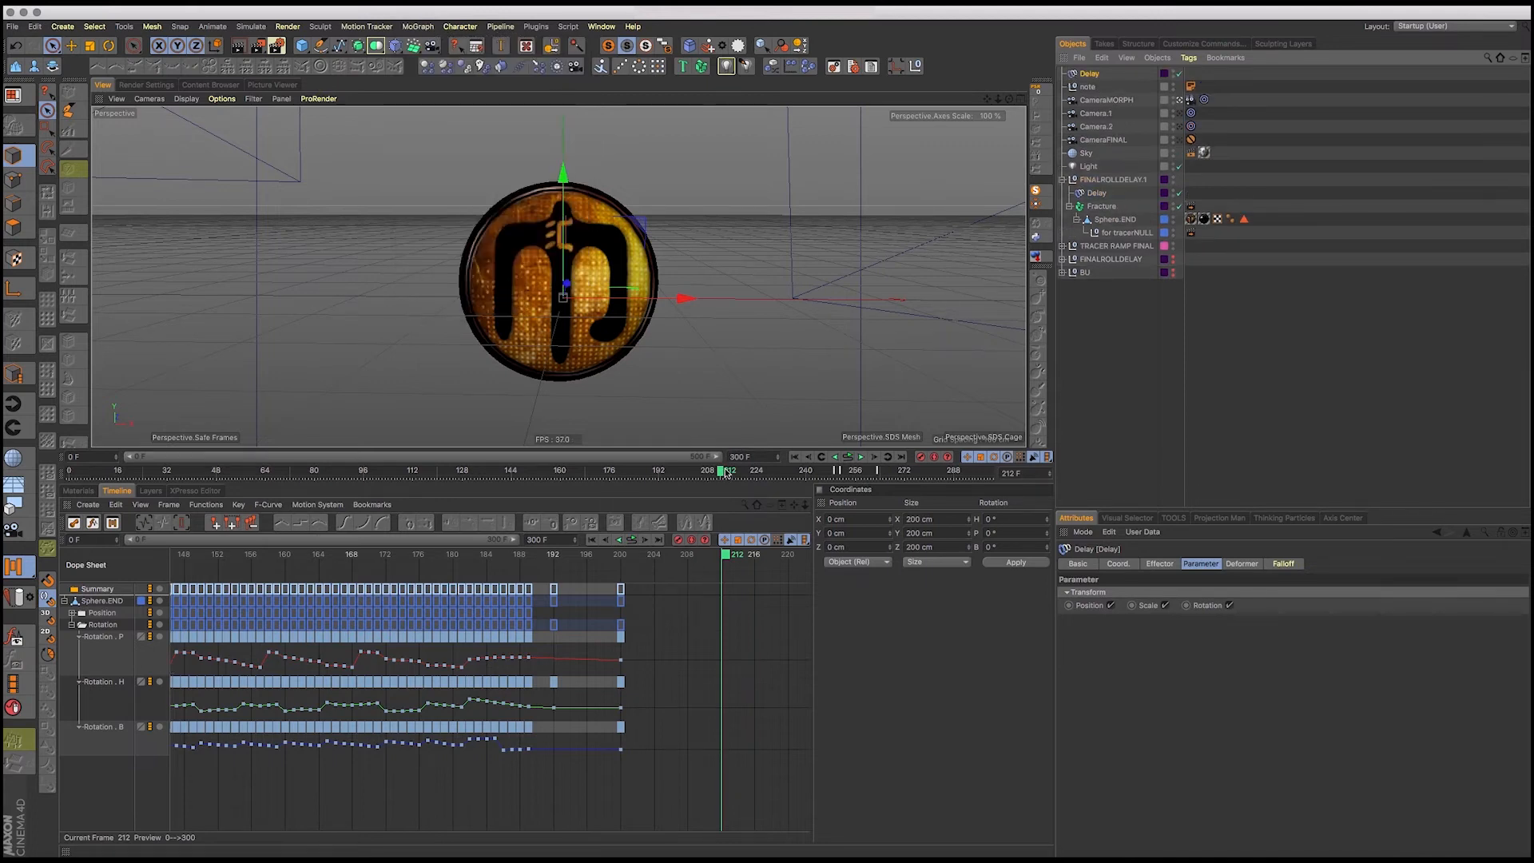
Replay the final roll from about frames 153, 129 and 109 to examine the sphere's motion with the Delay effector
drag(726, 473, 536, 474)
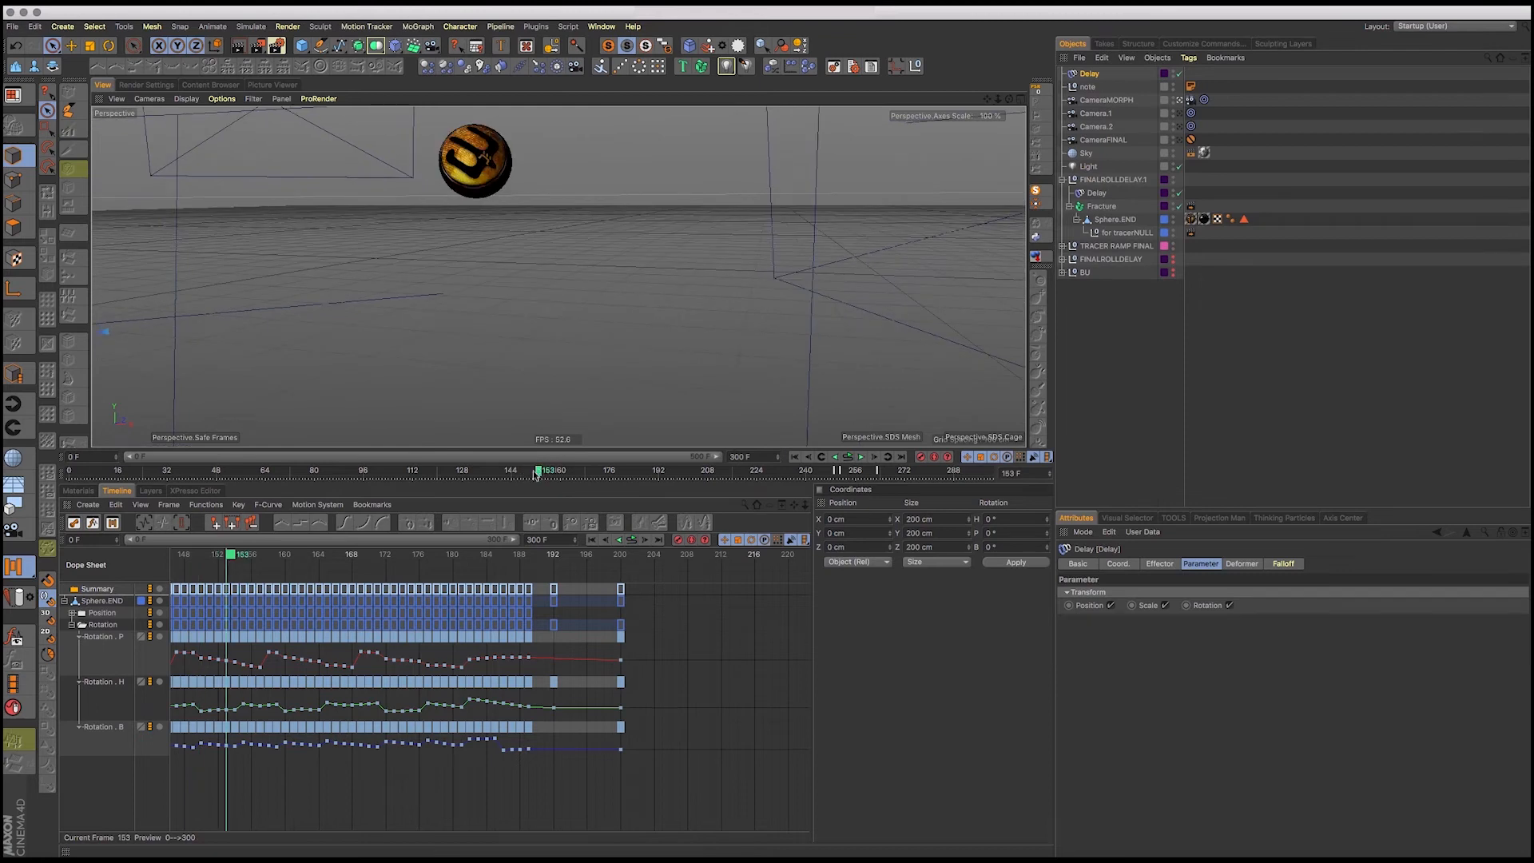
click(861, 457)
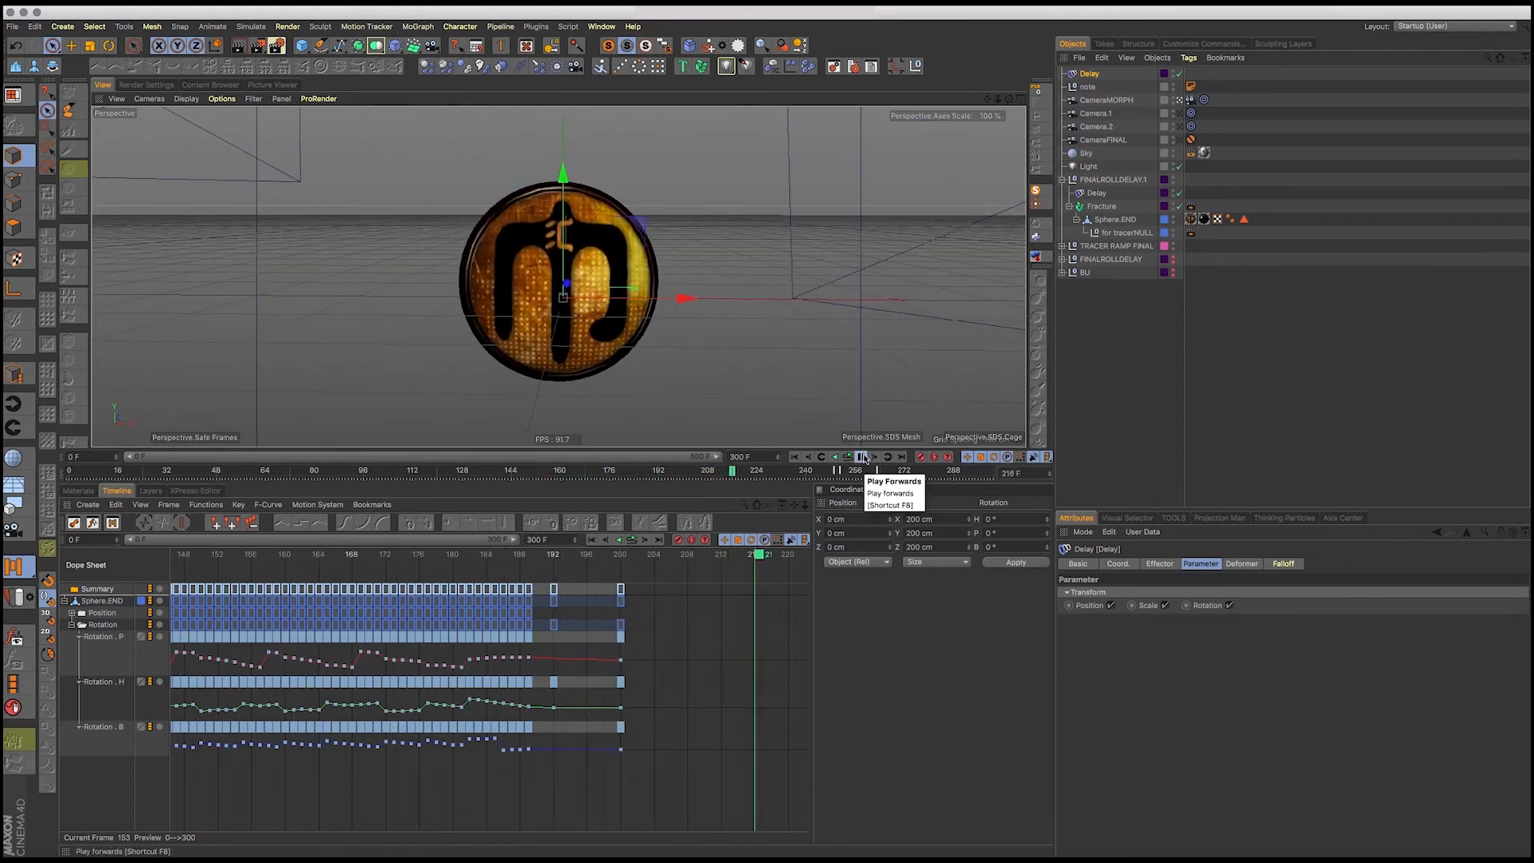
drag(524, 473, 466, 471)
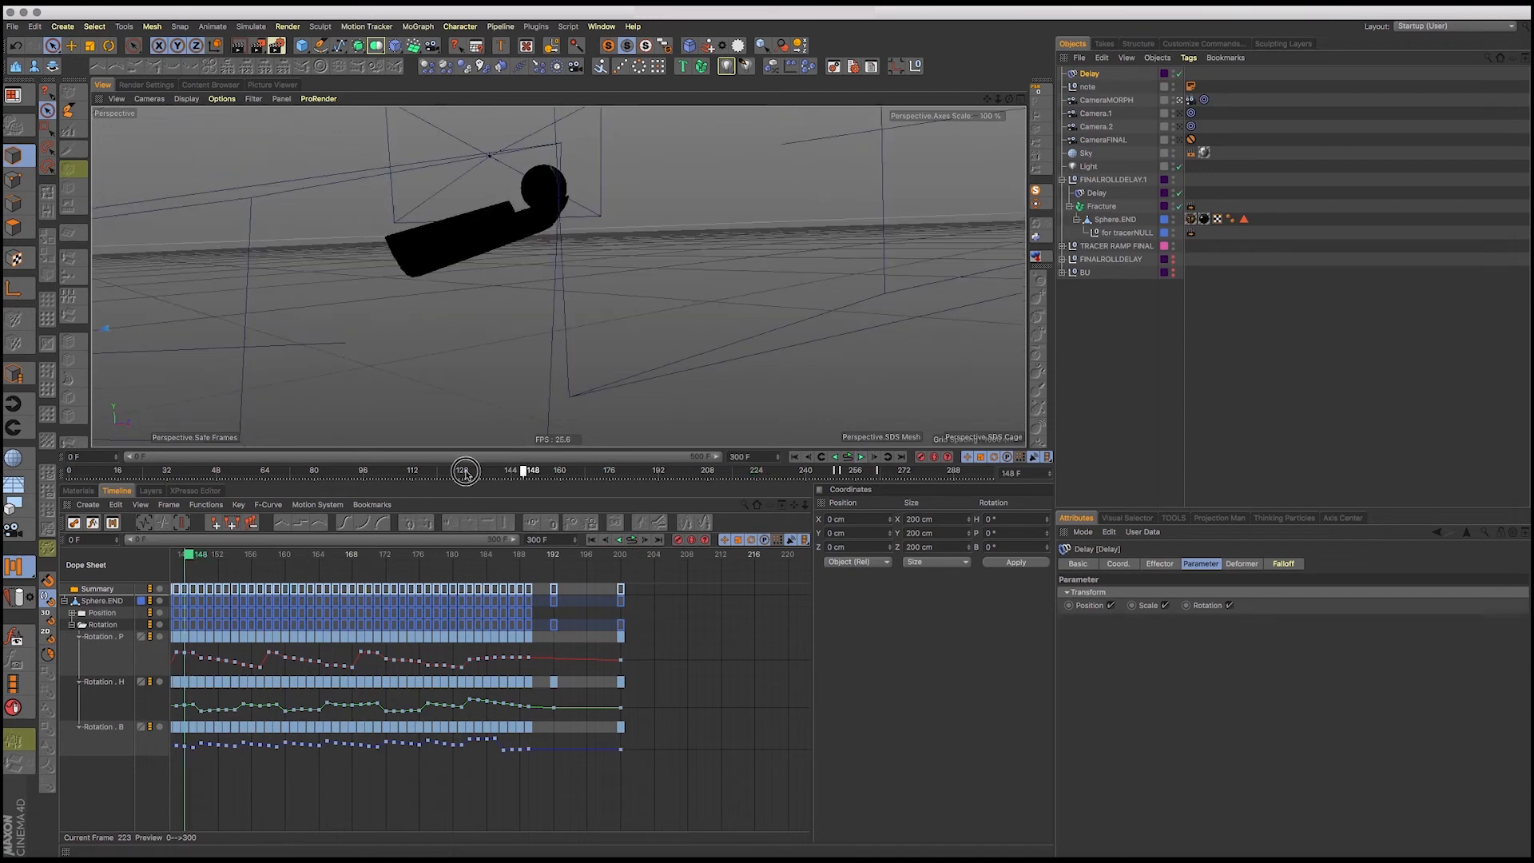
click(861, 457)
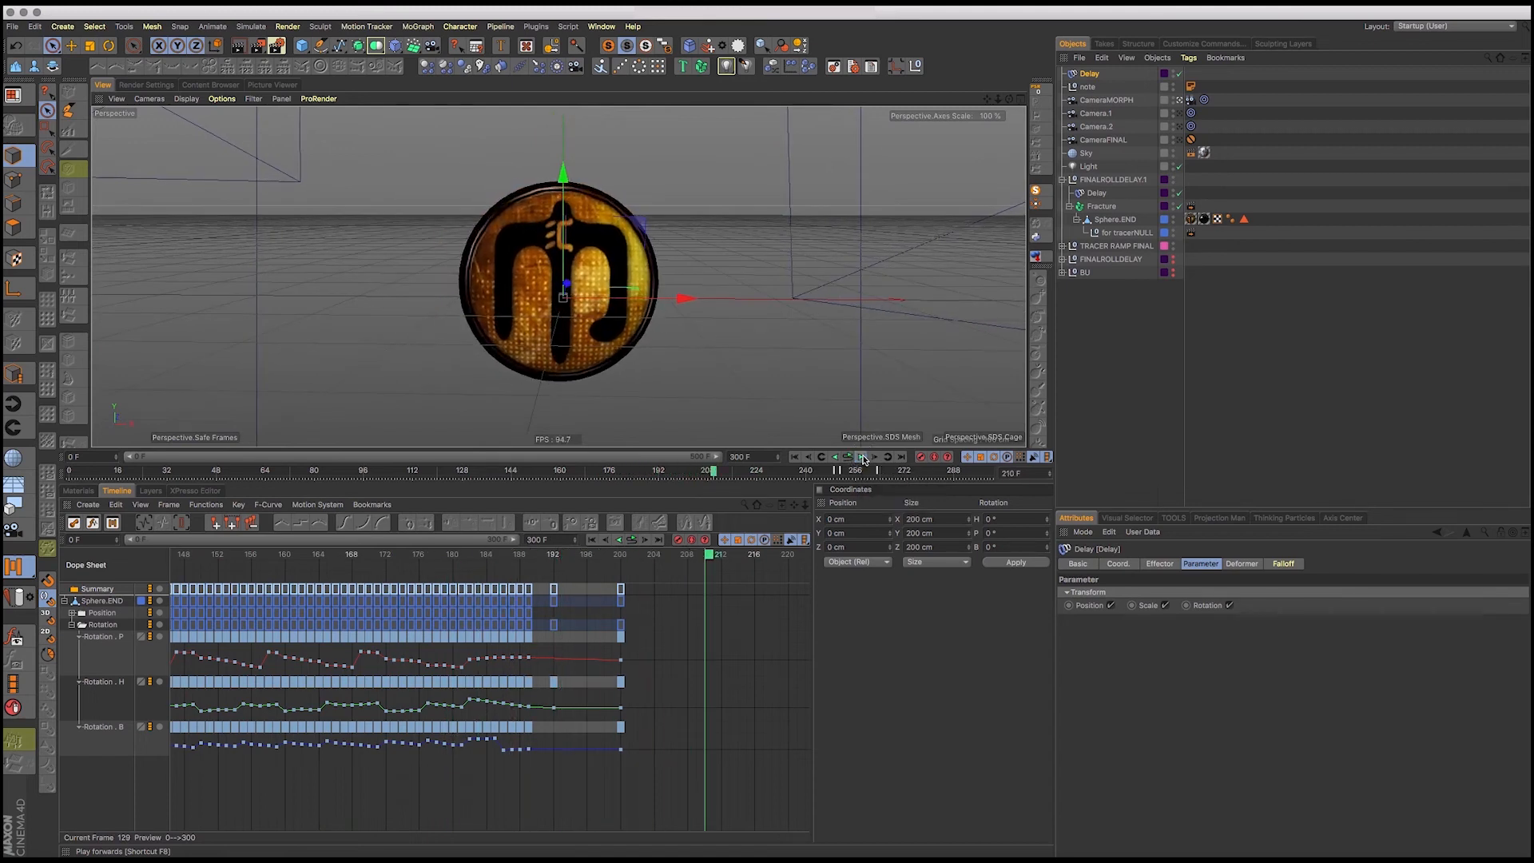
click(862, 457)
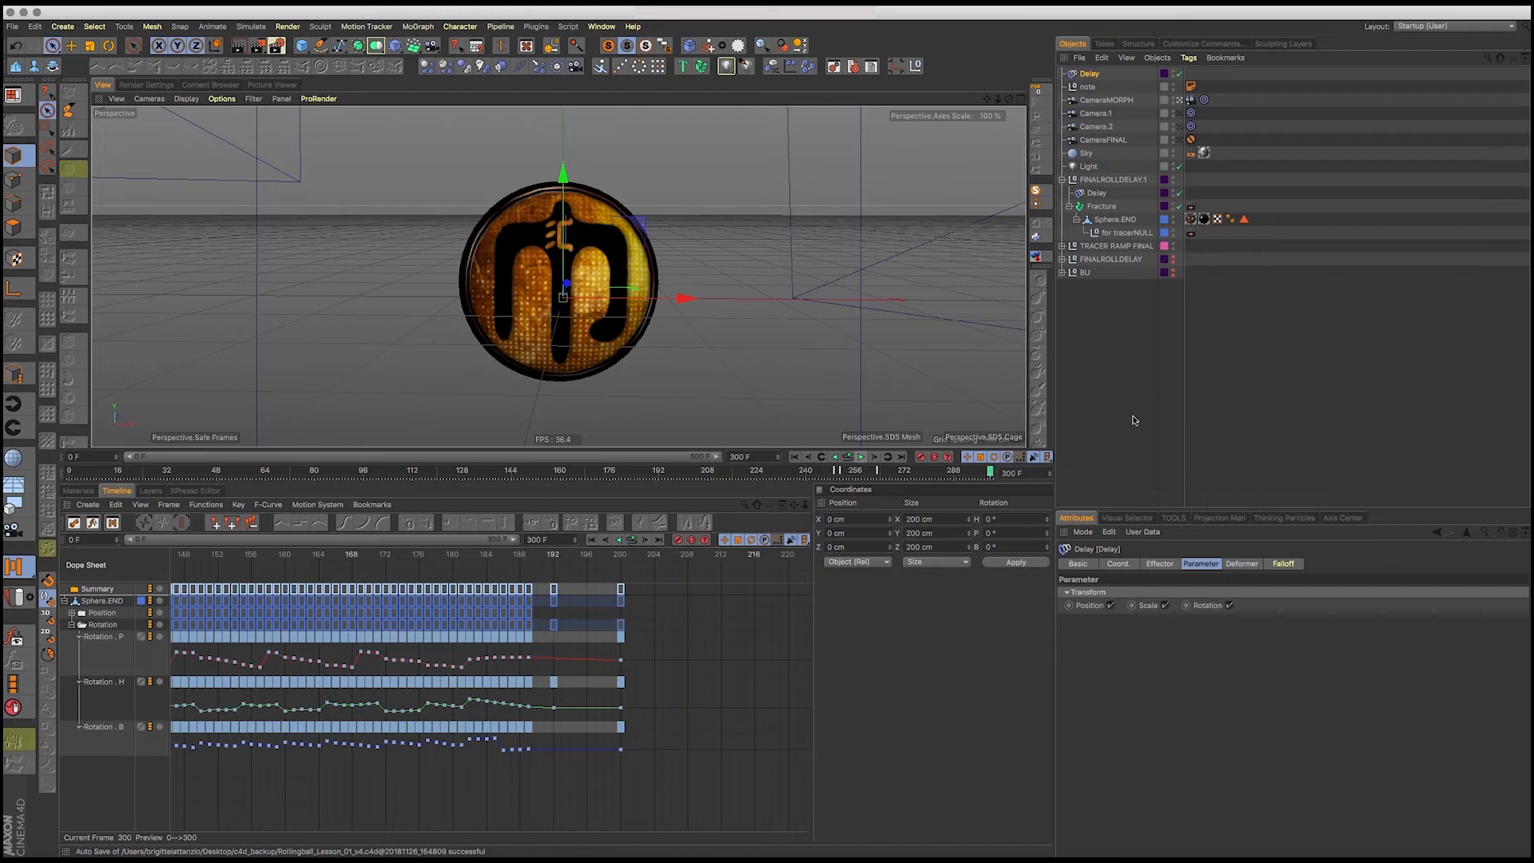
click(1194, 406)
drag(447, 472, 410, 472)
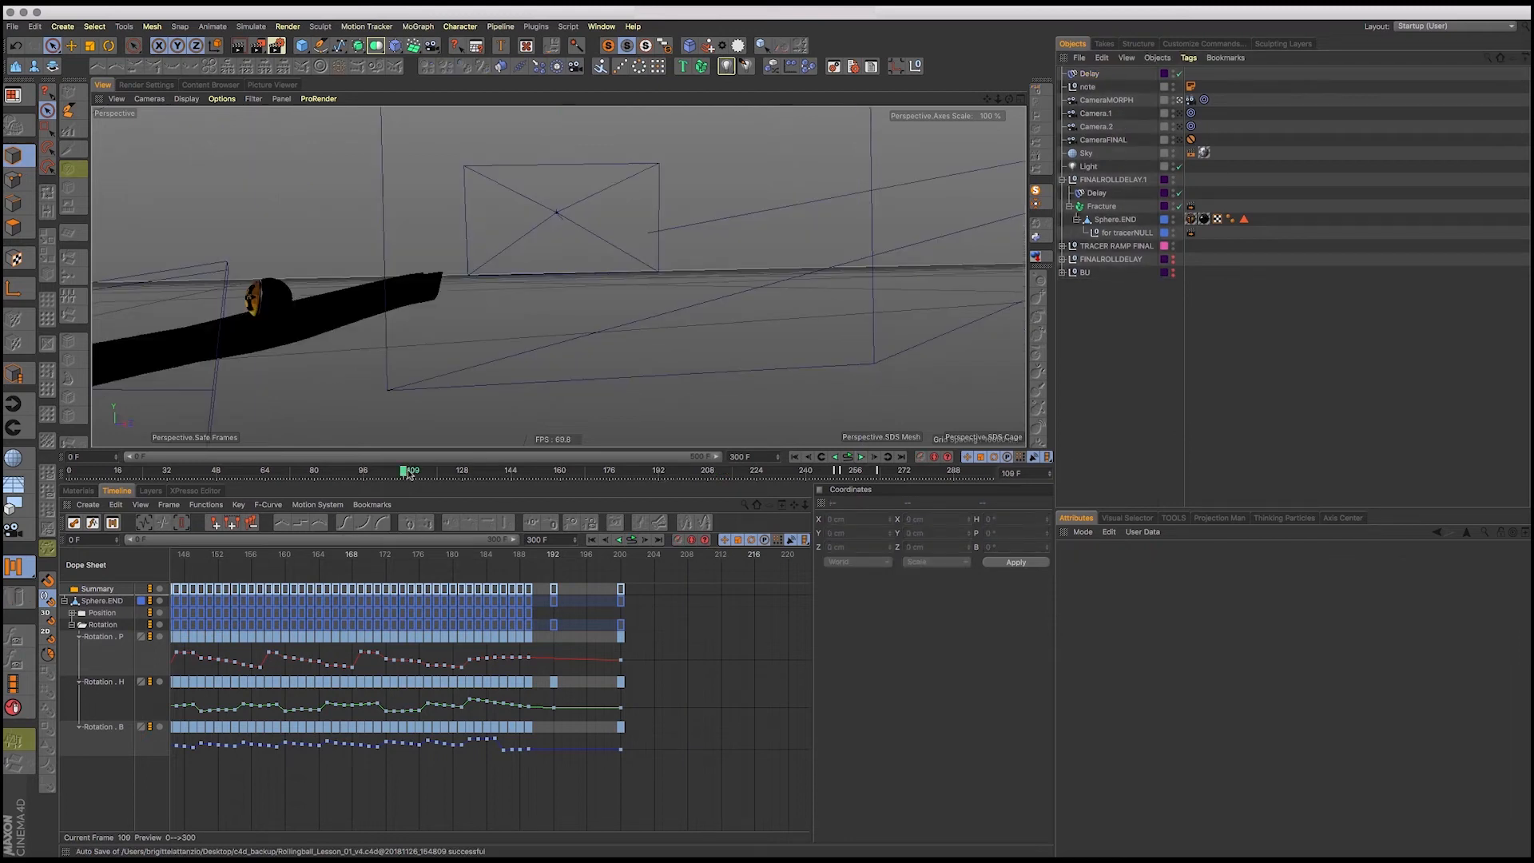
click(862, 457)
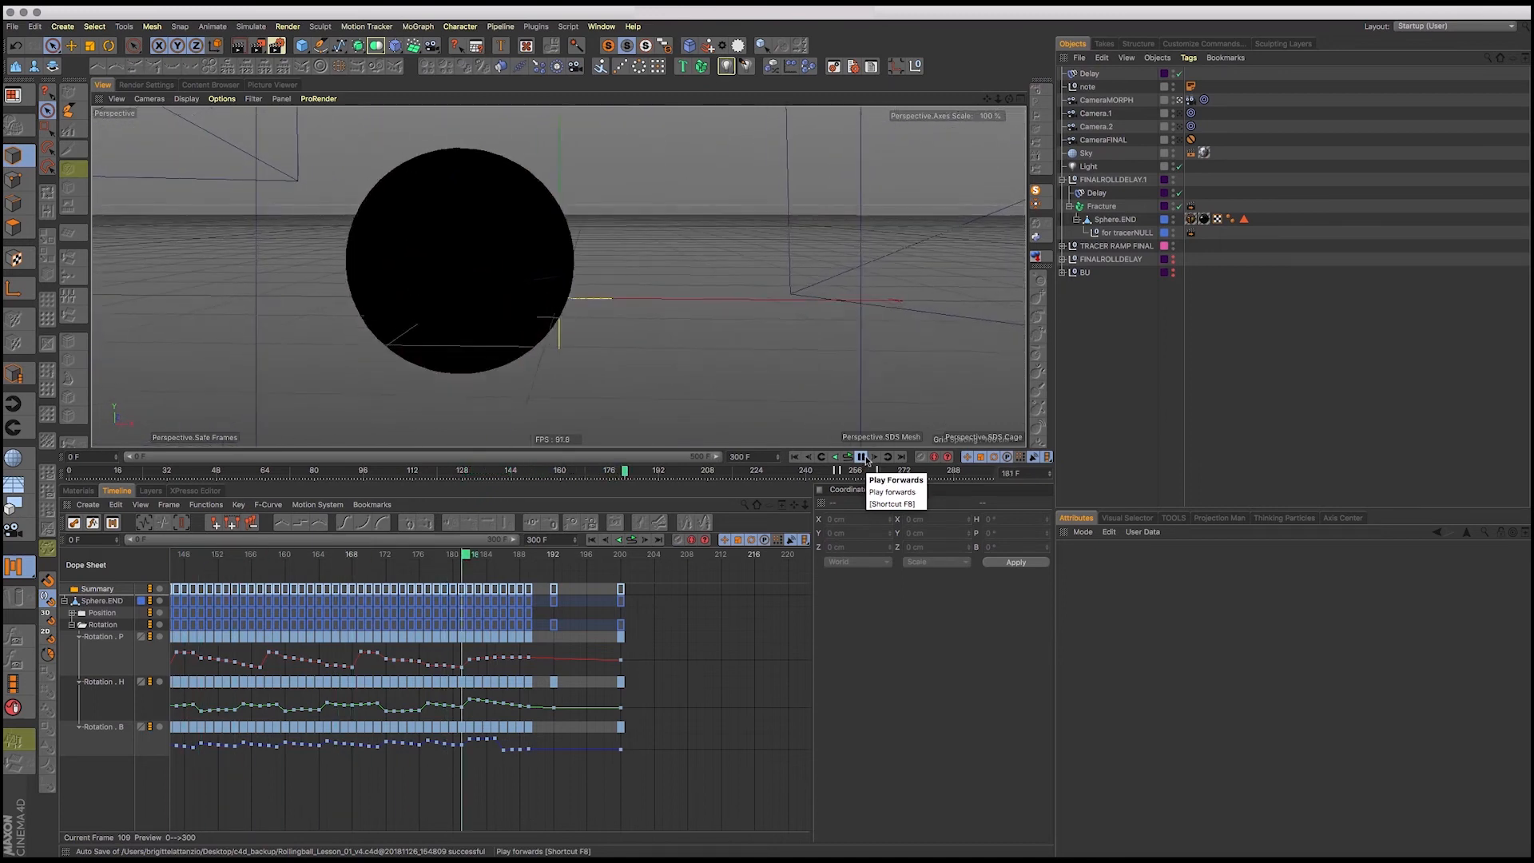
click(862, 457)
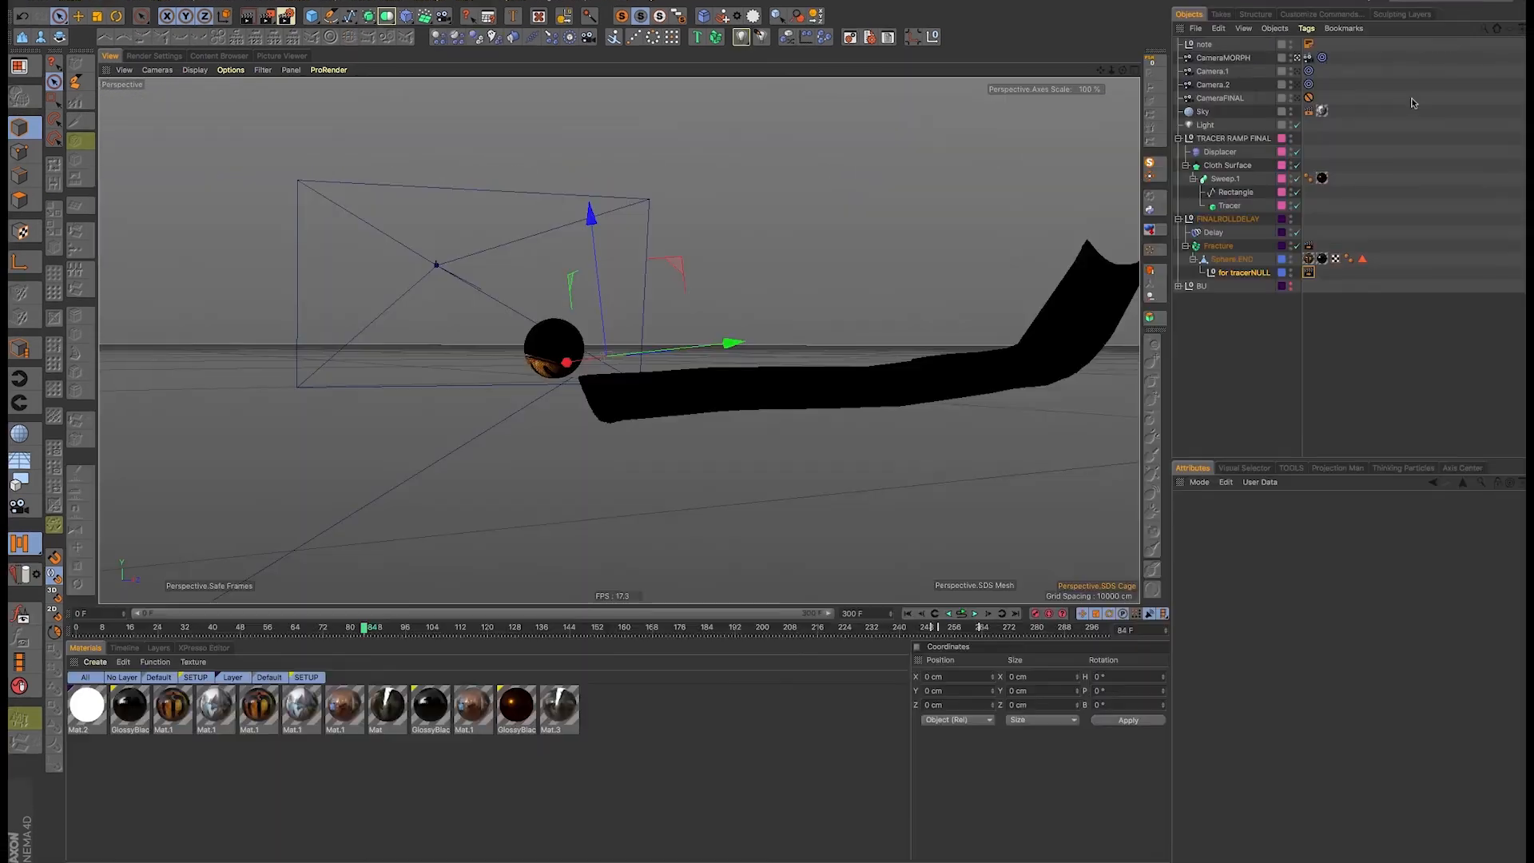
Play the animation from the start to about frame 47 to examine the tracer ramp forming beneath the sphere
click(908, 613)
click(975, 614)
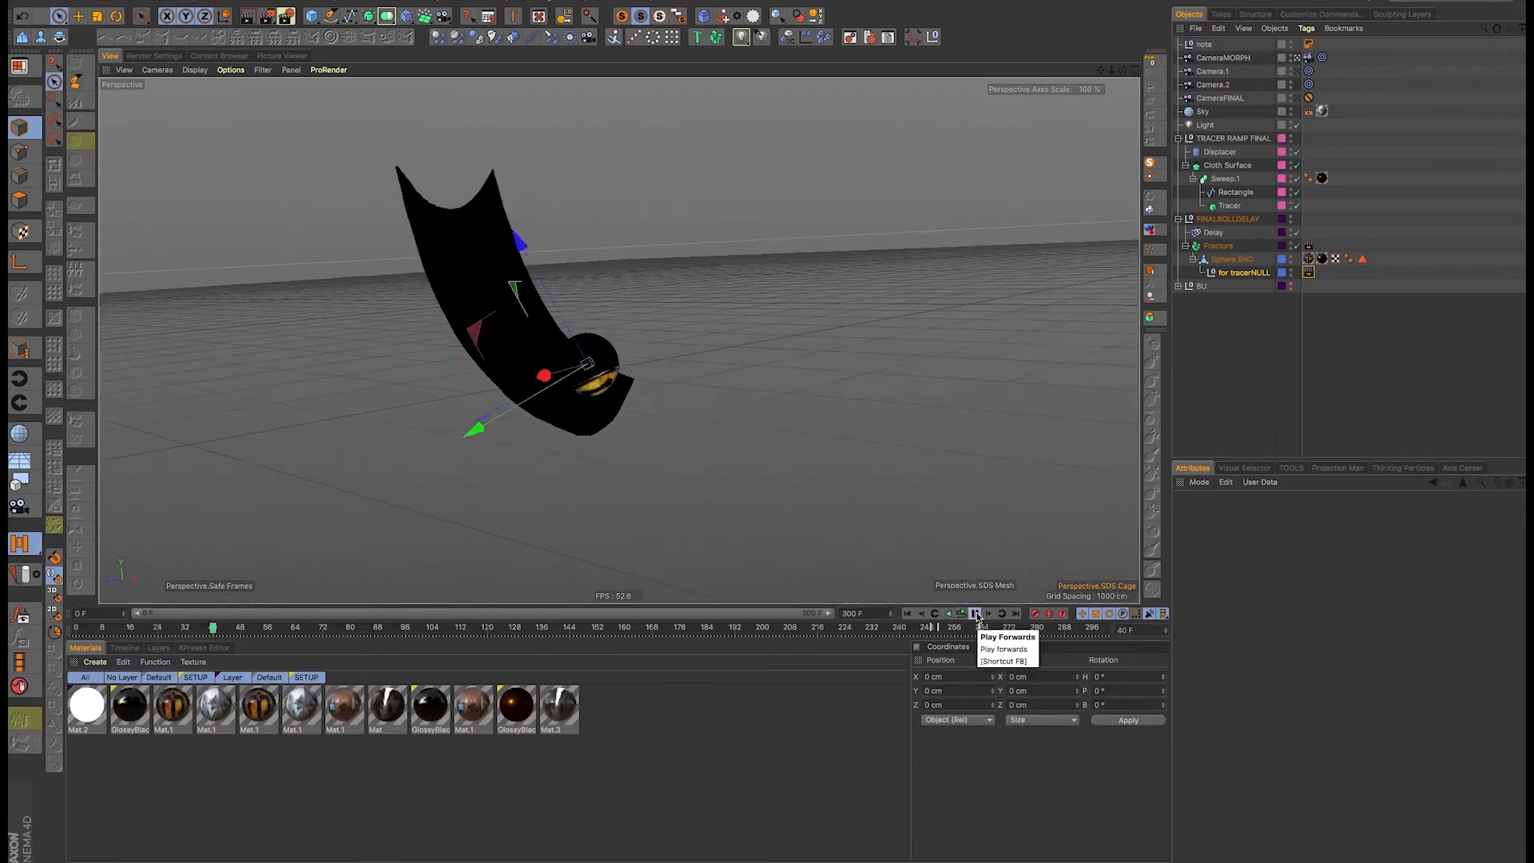
click(976, 613)
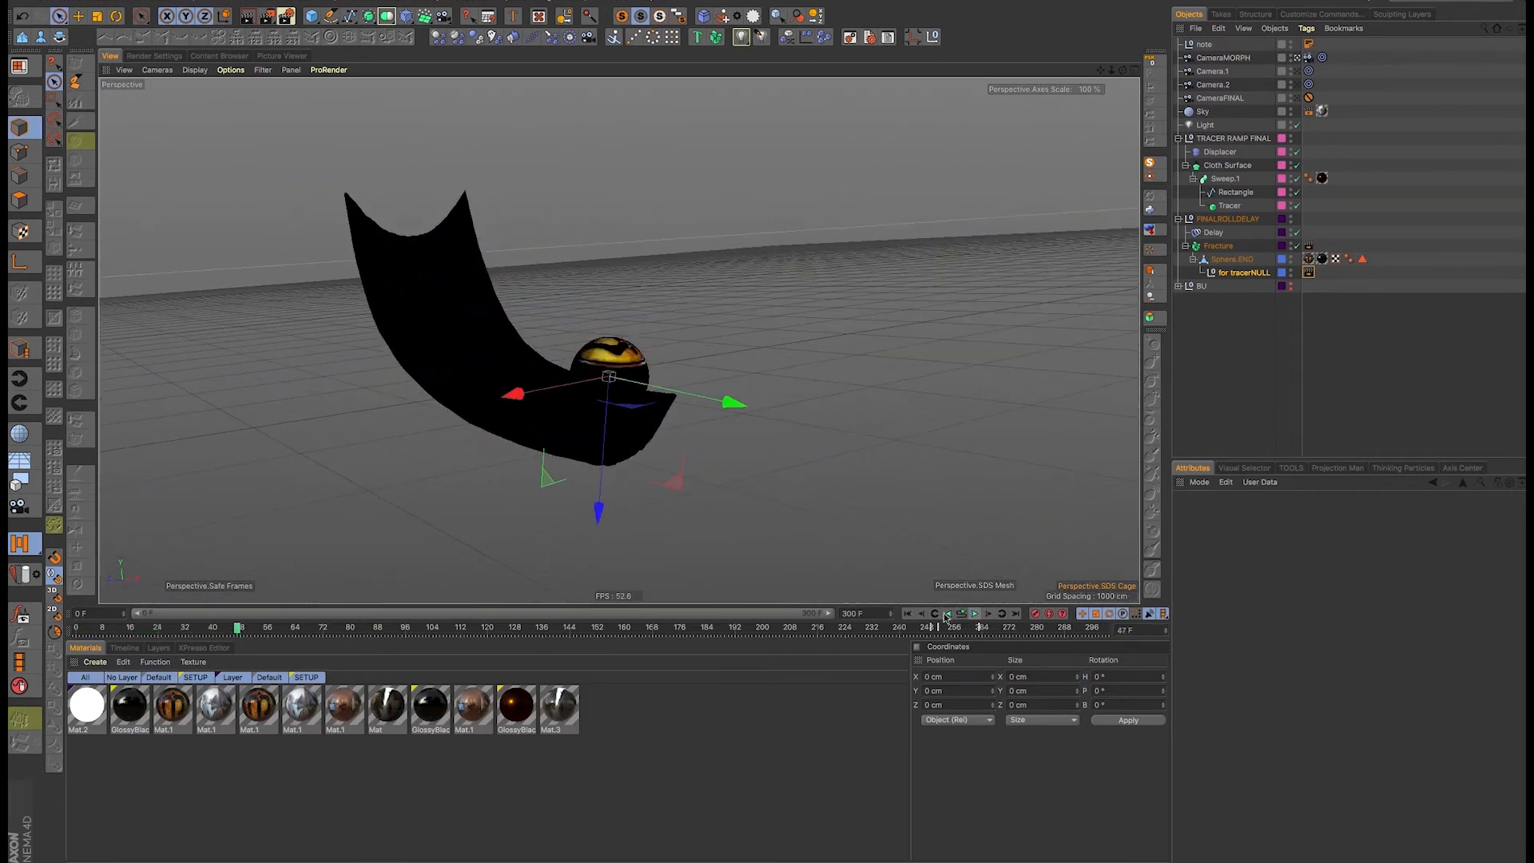
Examine the TRACER RAMP FINAL hierarchy, the Tracer's Trace Link and the for tracerNULL object under Sphere.END
click(1178, 219)
click(1235, 141)
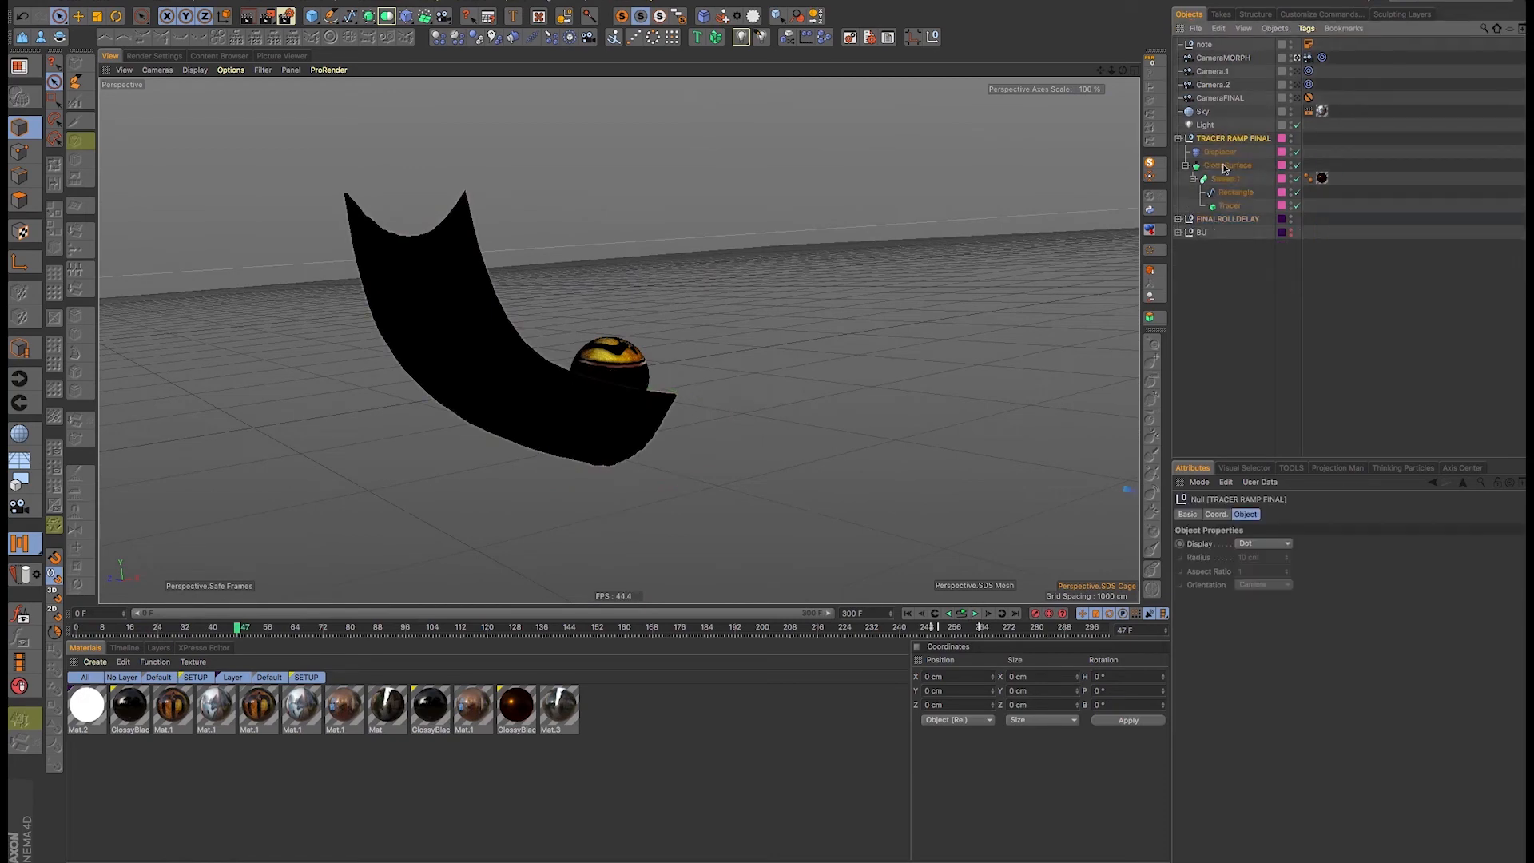
click(1230, 205)
click(1178, 219)
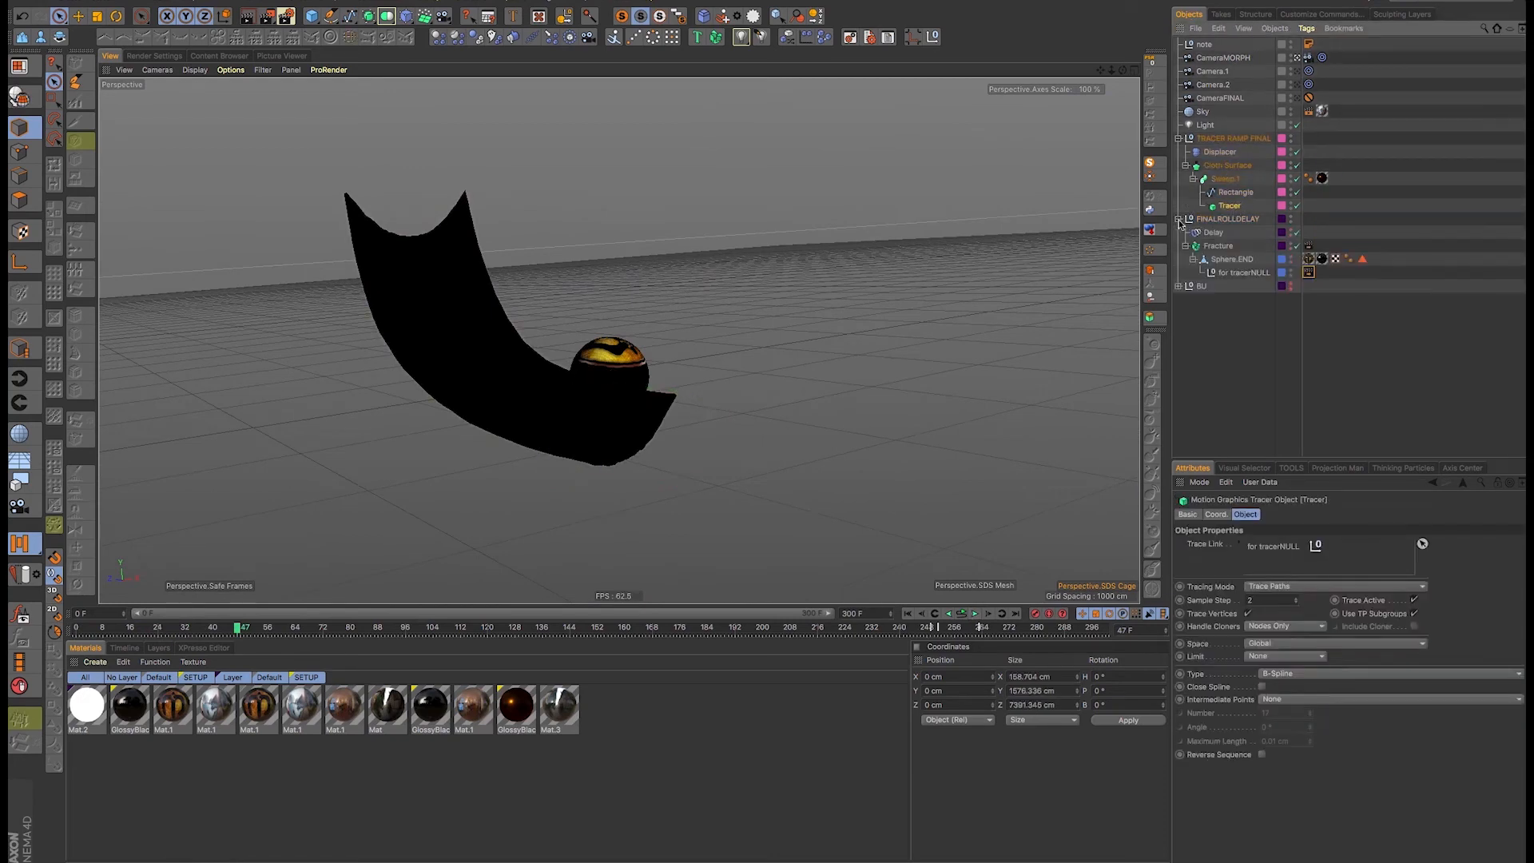
click(1248, 273)
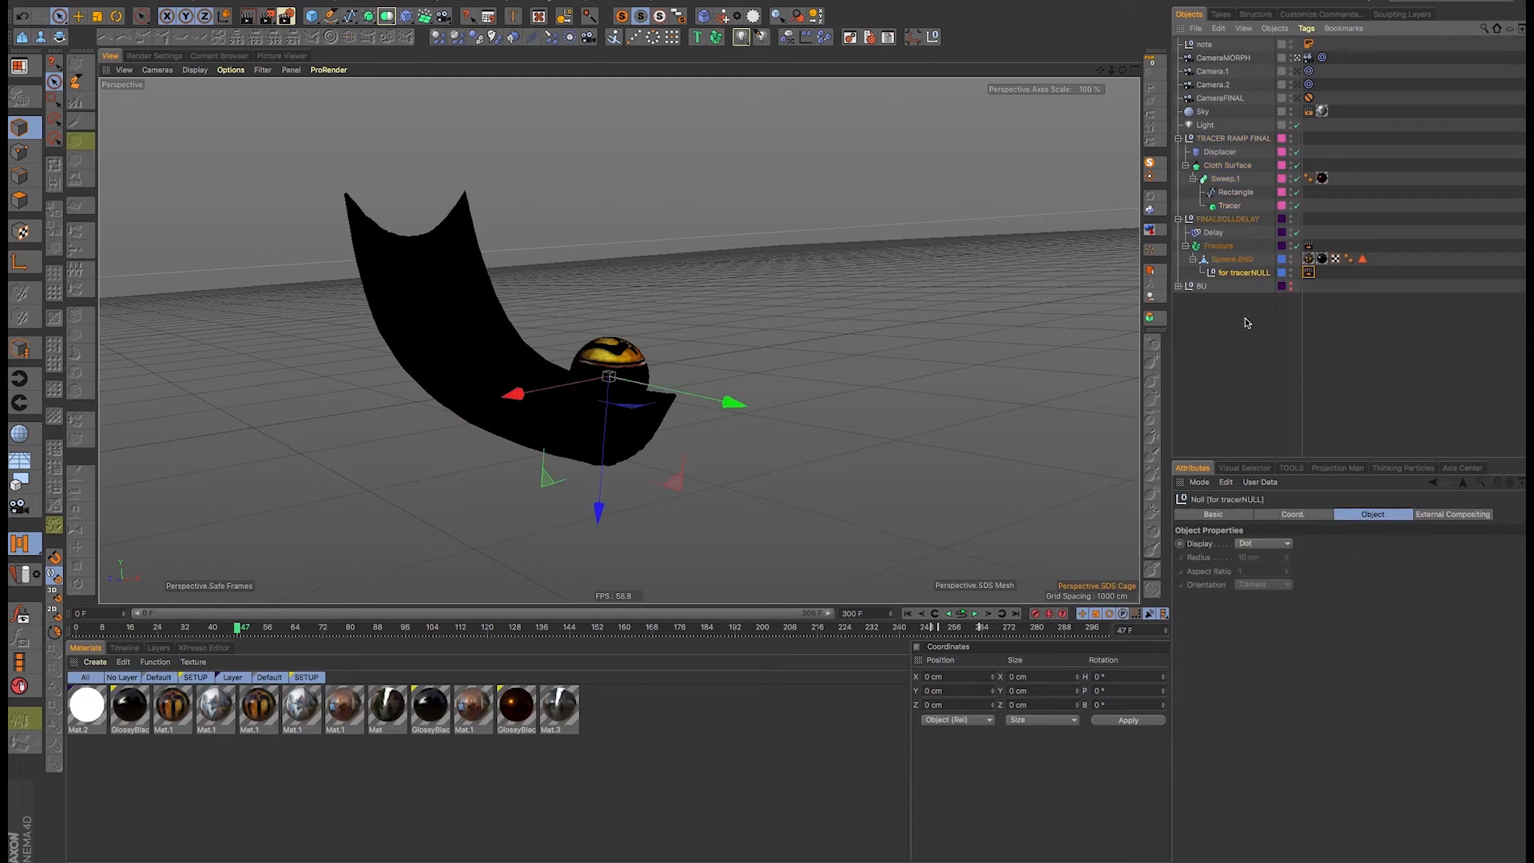
click(1234, 260)
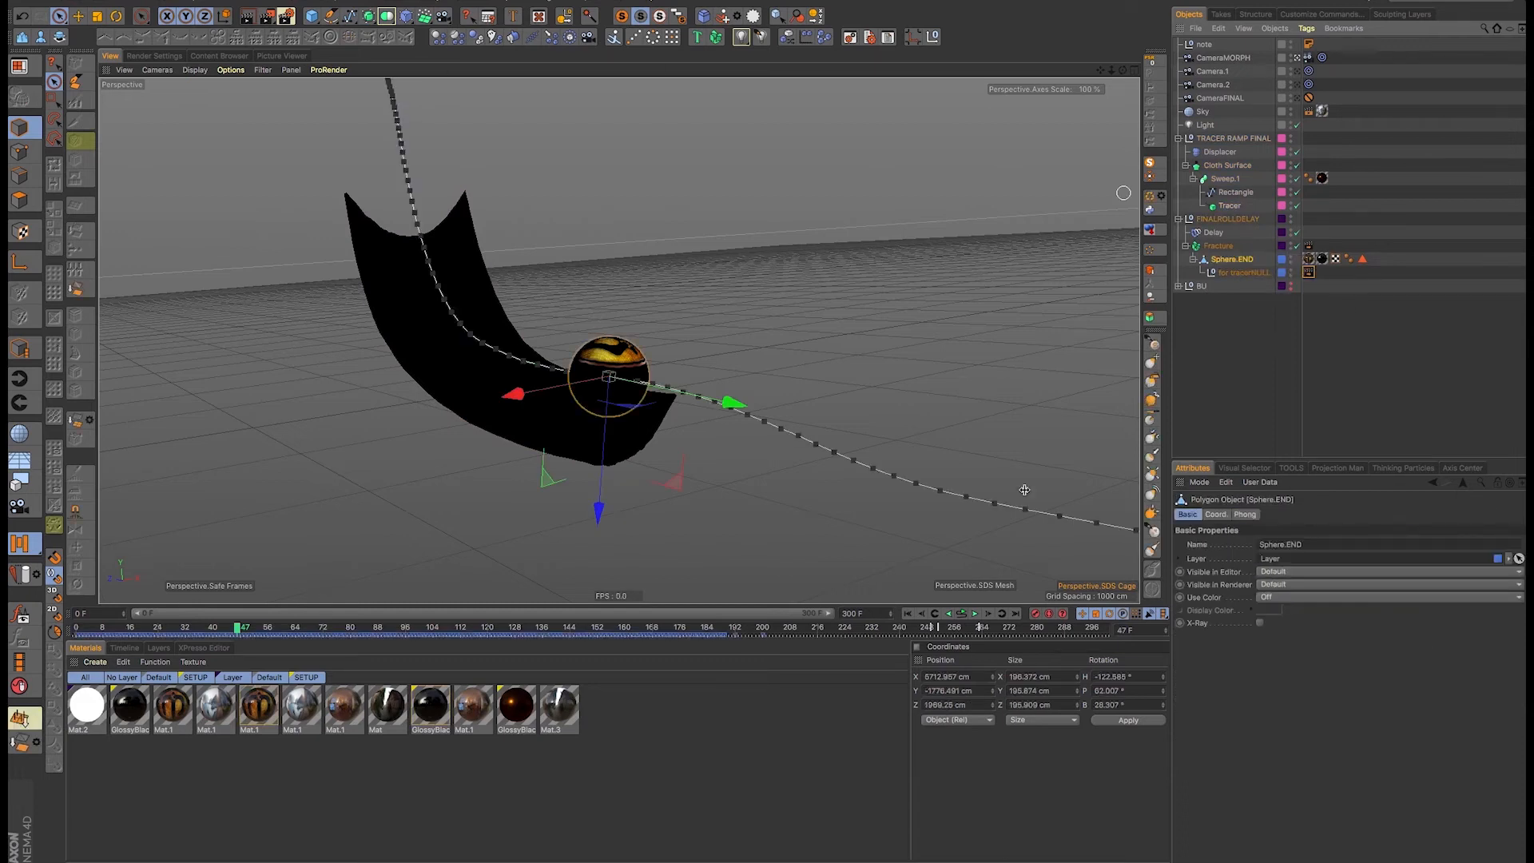
click(1245, 274)
click(1230, 208)
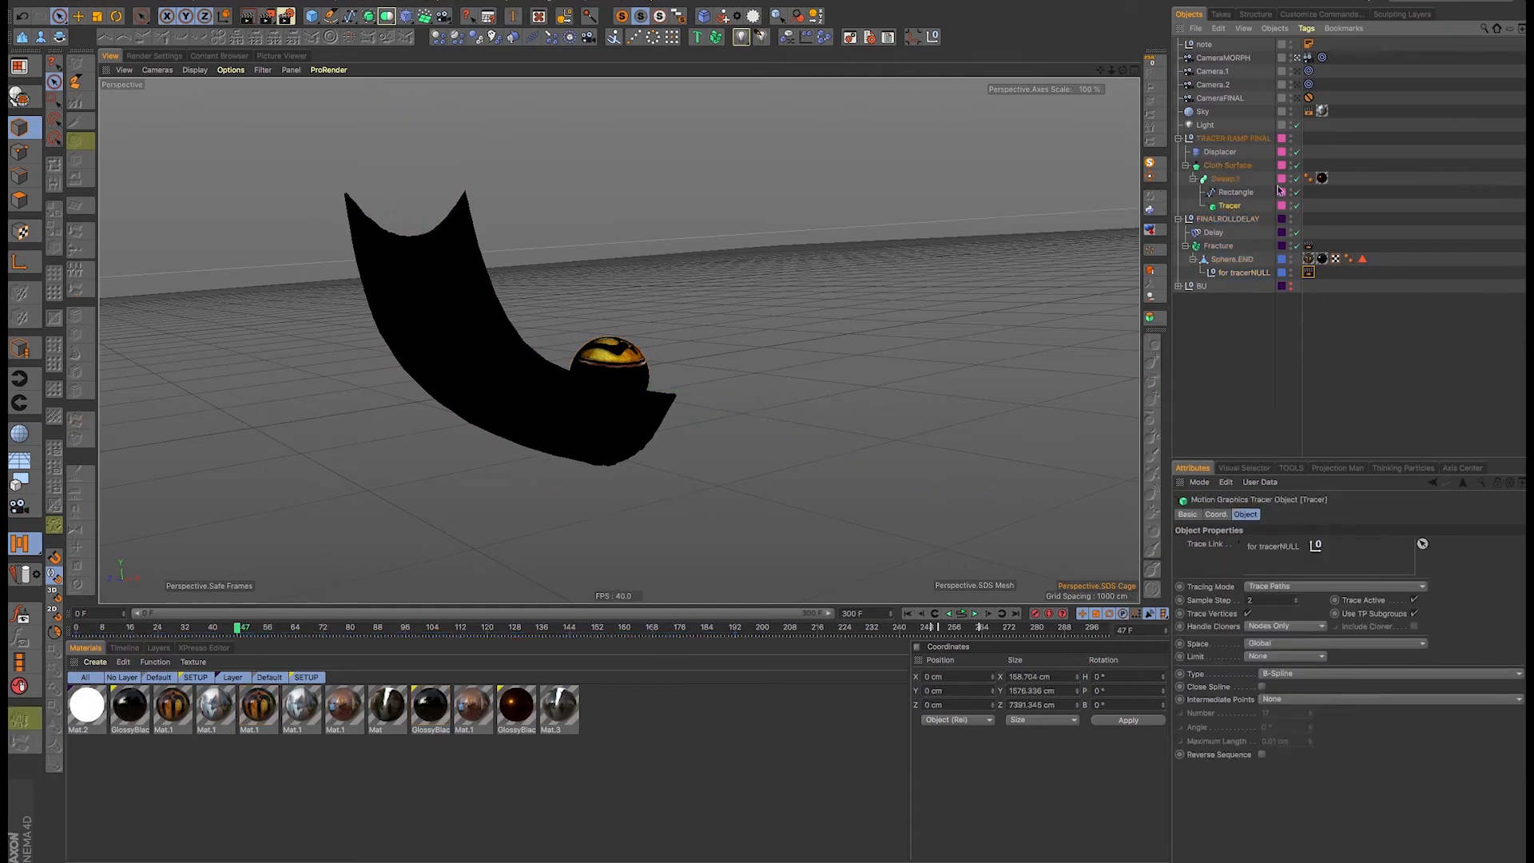
Disable Sweep.1 and Cloth Surface and examine the ramp's Rectangle profile spline in the maximized Front view
click(1238, 194)
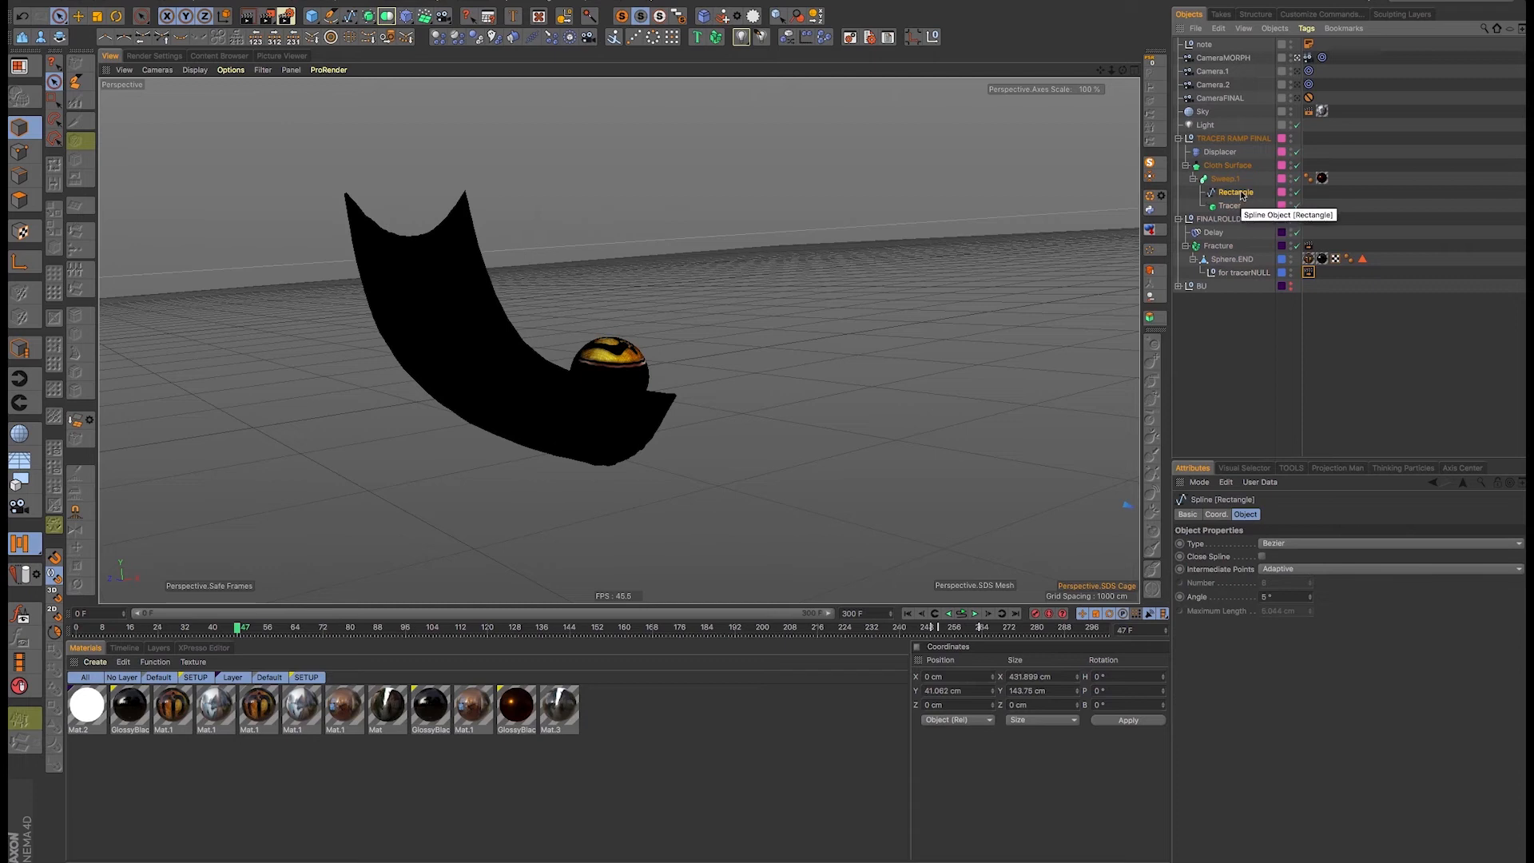
click(1135, 70)
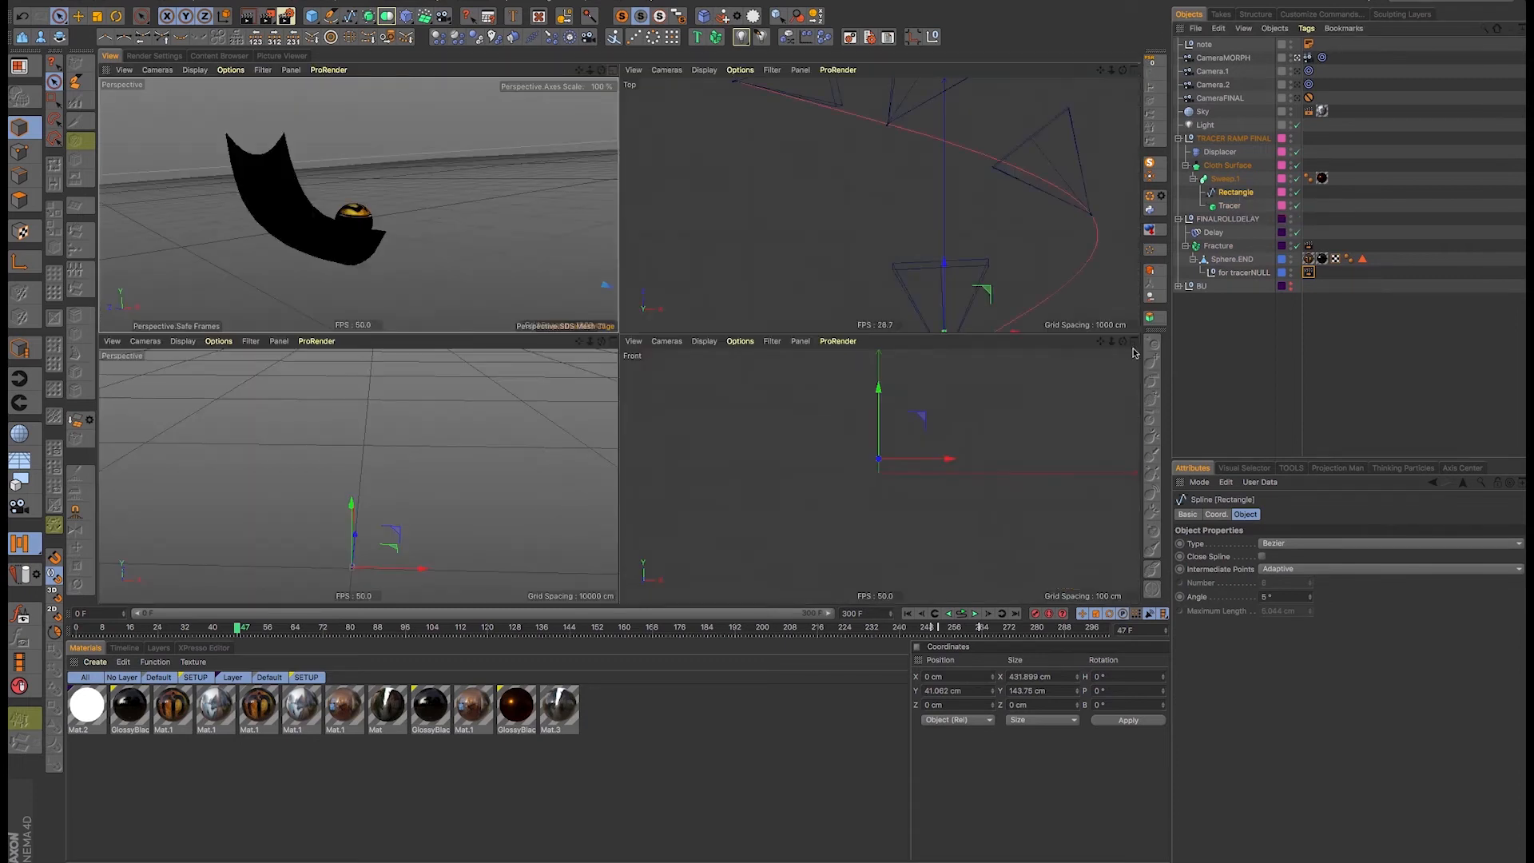
click(1135, 345)
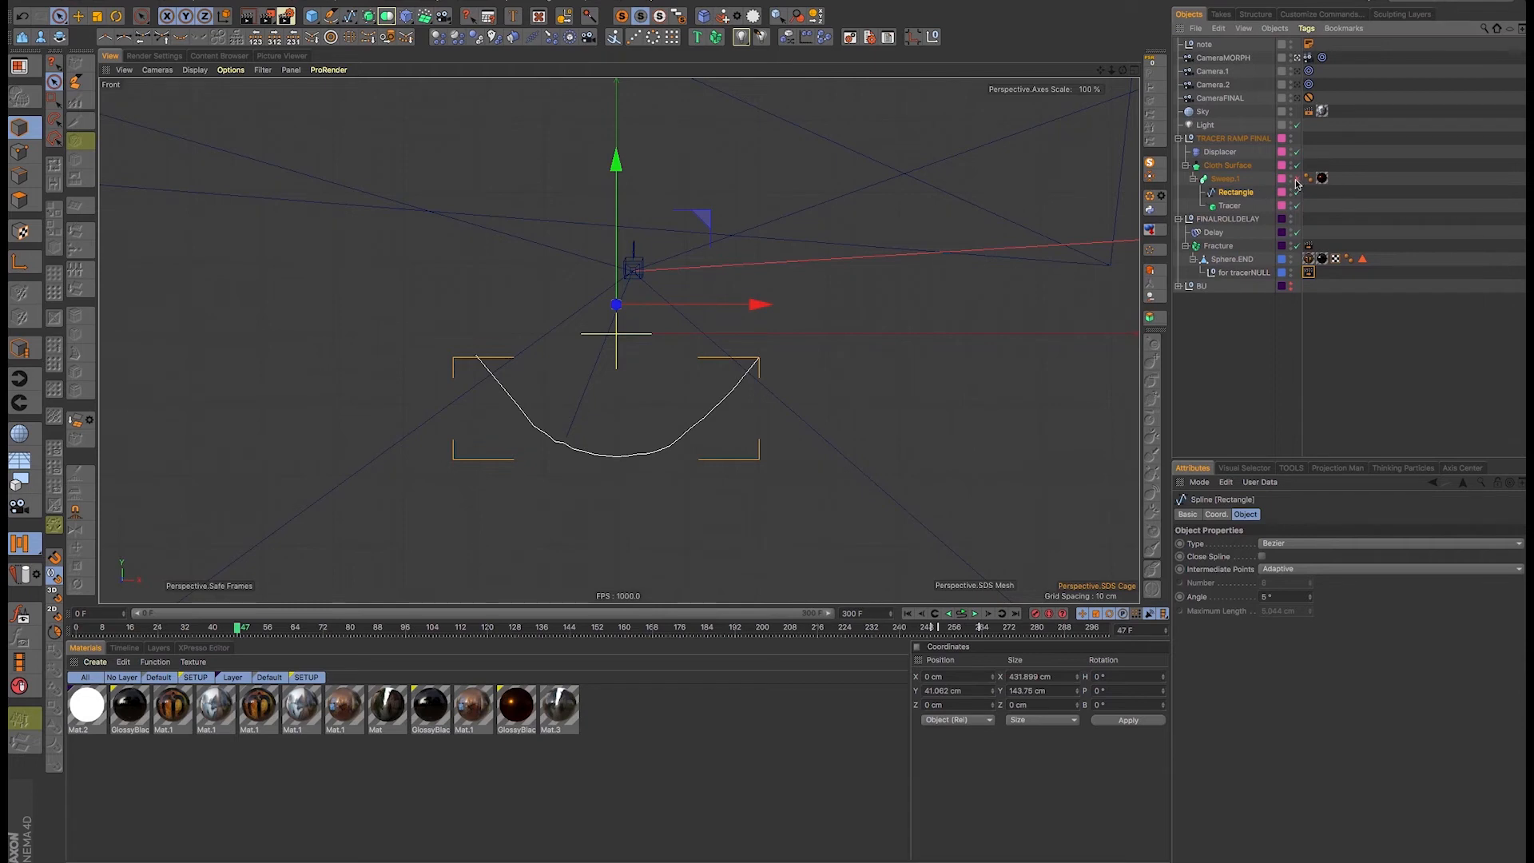
click(1296, 178)
click(1296, 165)
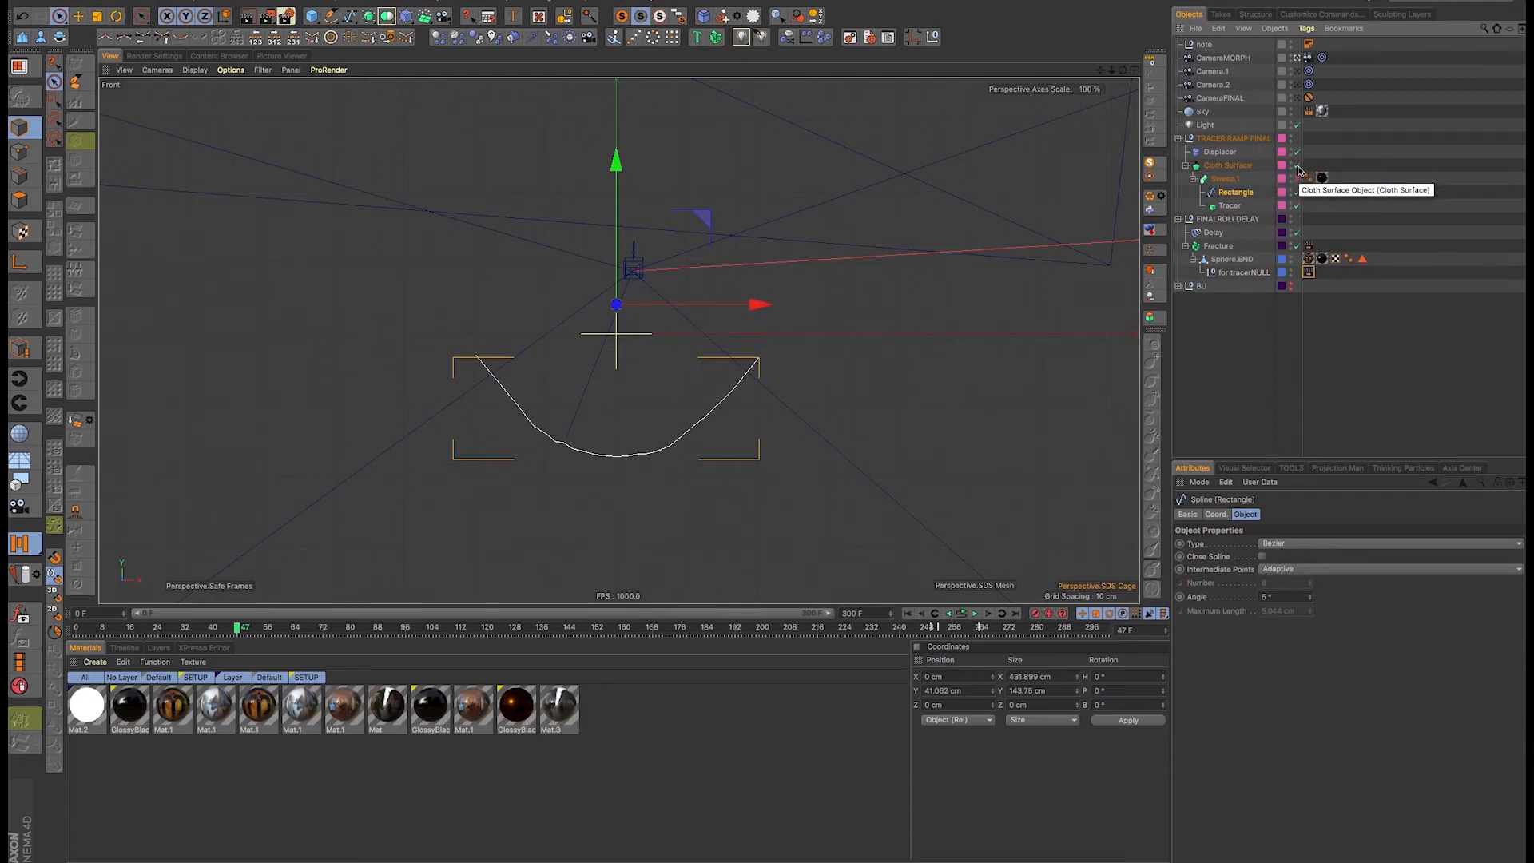
Examine the Cloth Surface properties, the Displacer's settings and the Gradient shader that drives its shading
click(1223, 165)
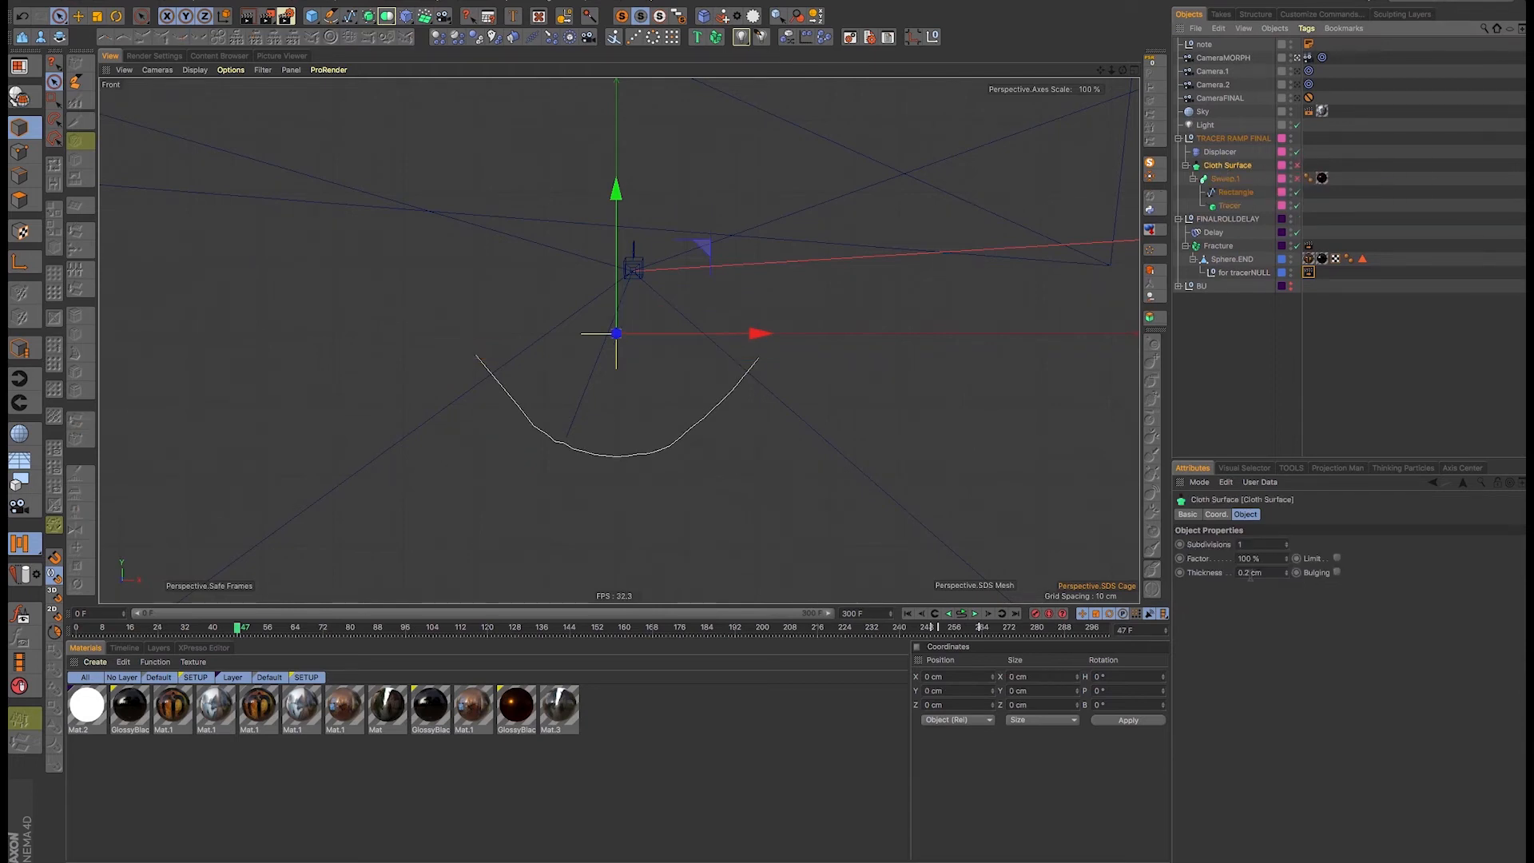
click(1230, 152)
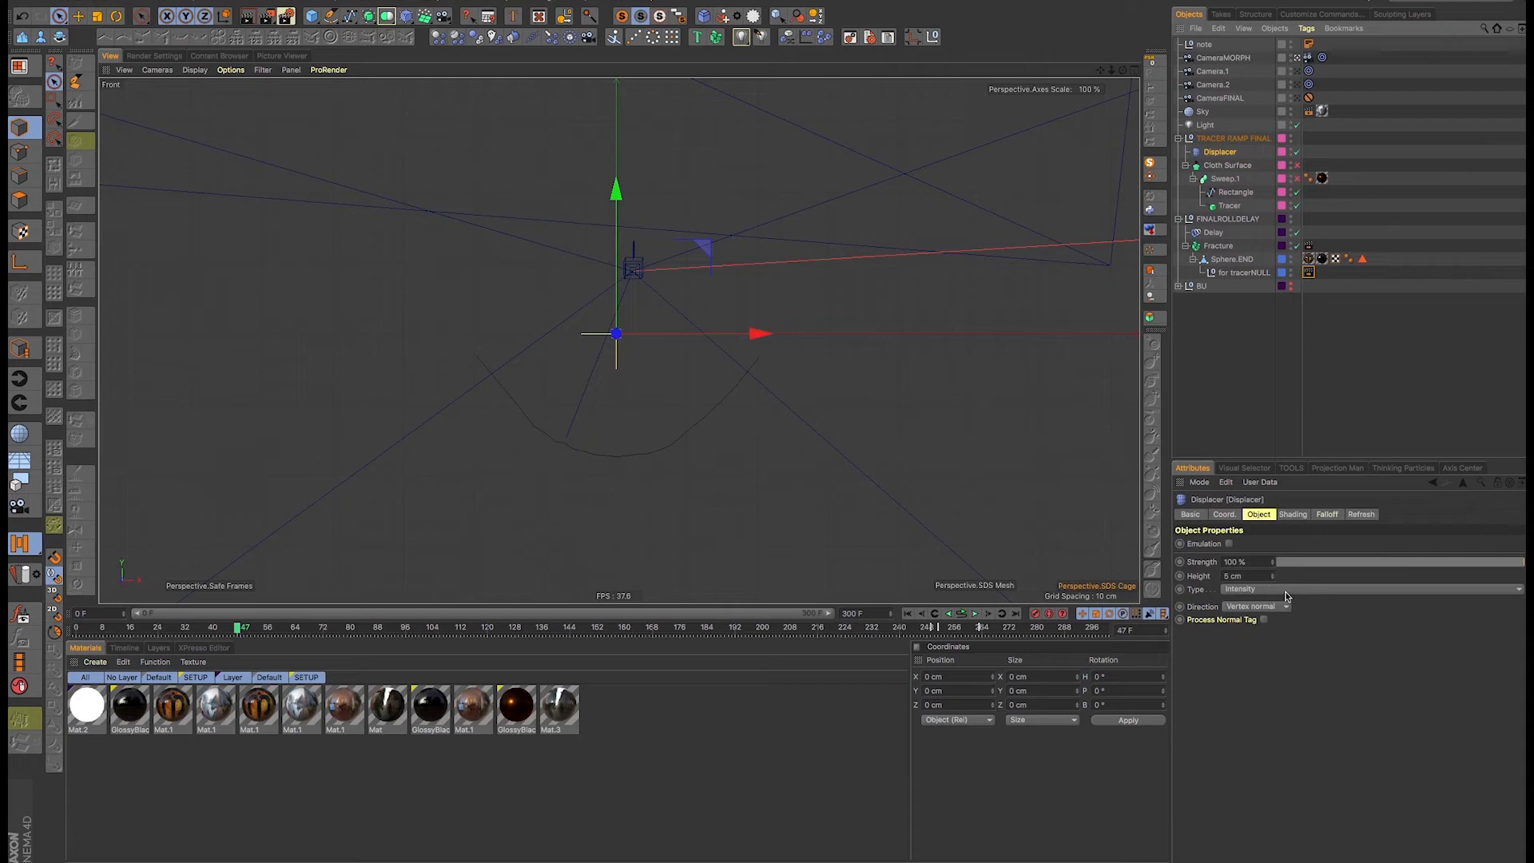
click(1295, 515)
click(1236, 591)
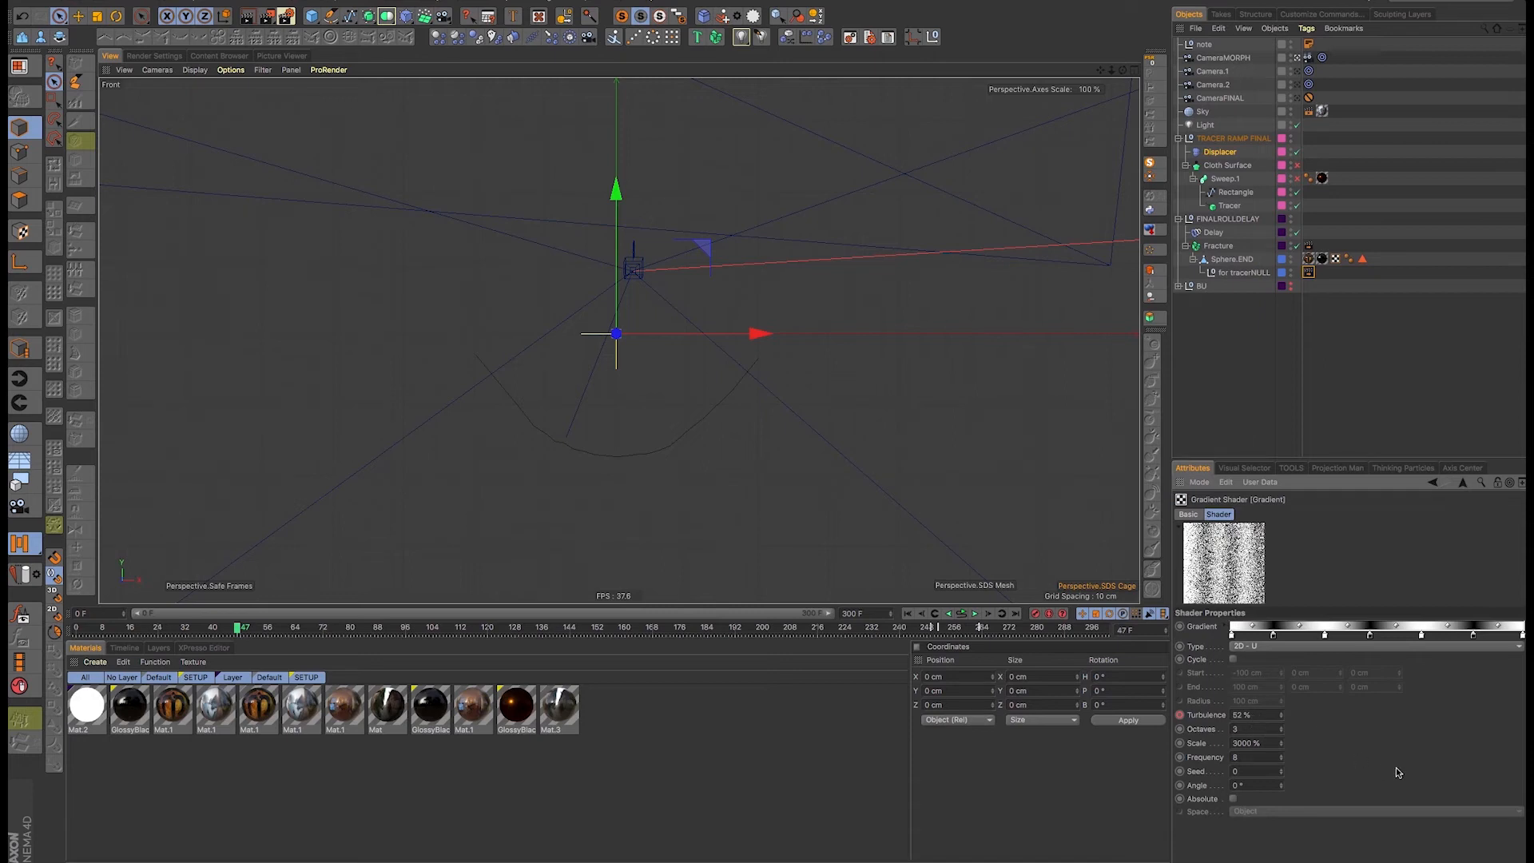
click(1434, 483)
Re-enable Sweep.1 and Cloth Surface and return to the maximized Perspective view of the ramp
click(1295, 178)
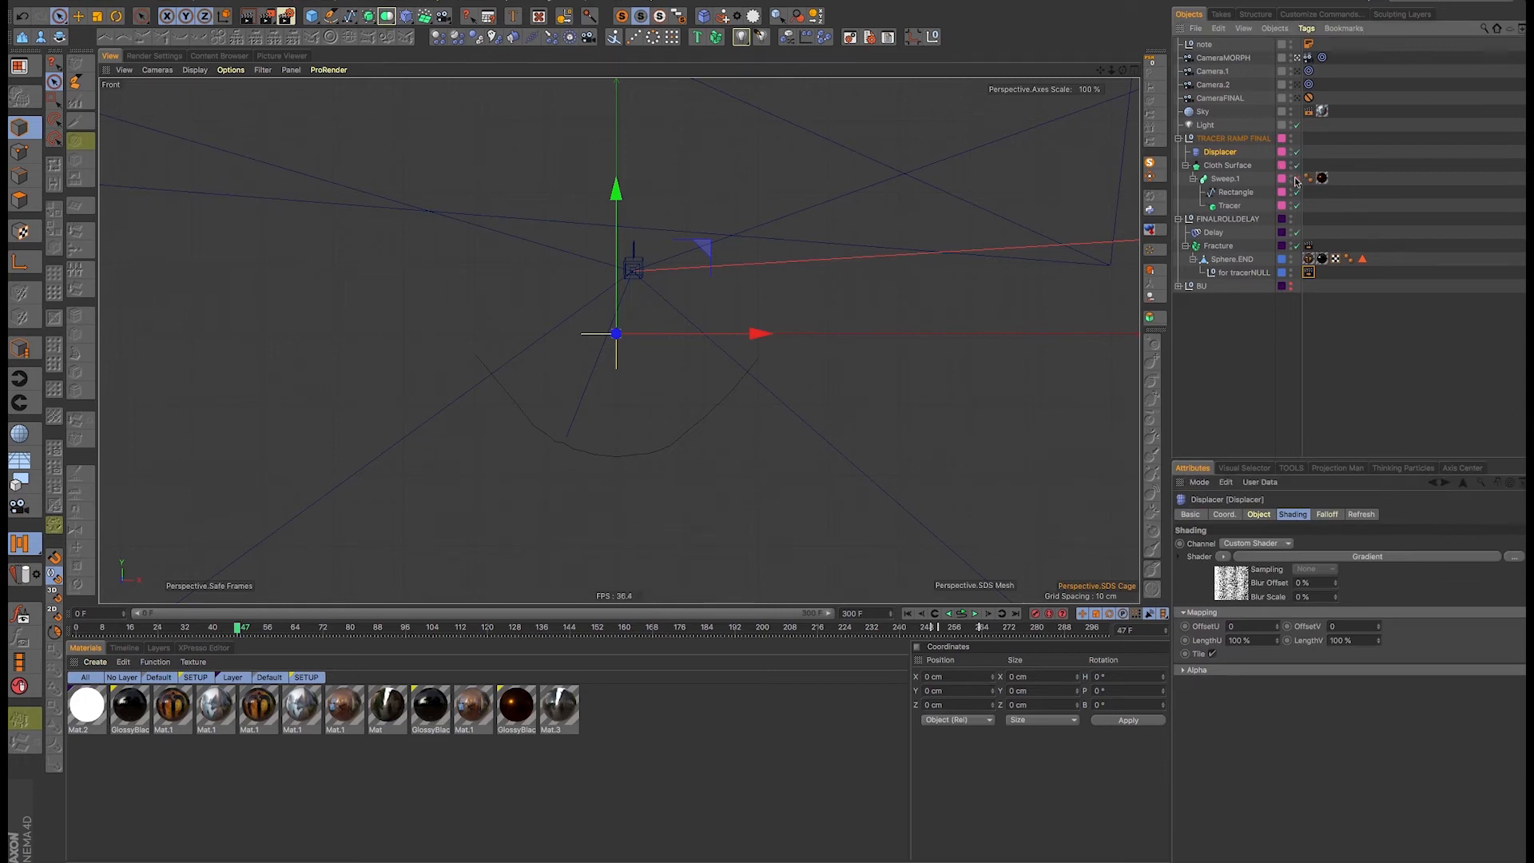
click(1135, 72)
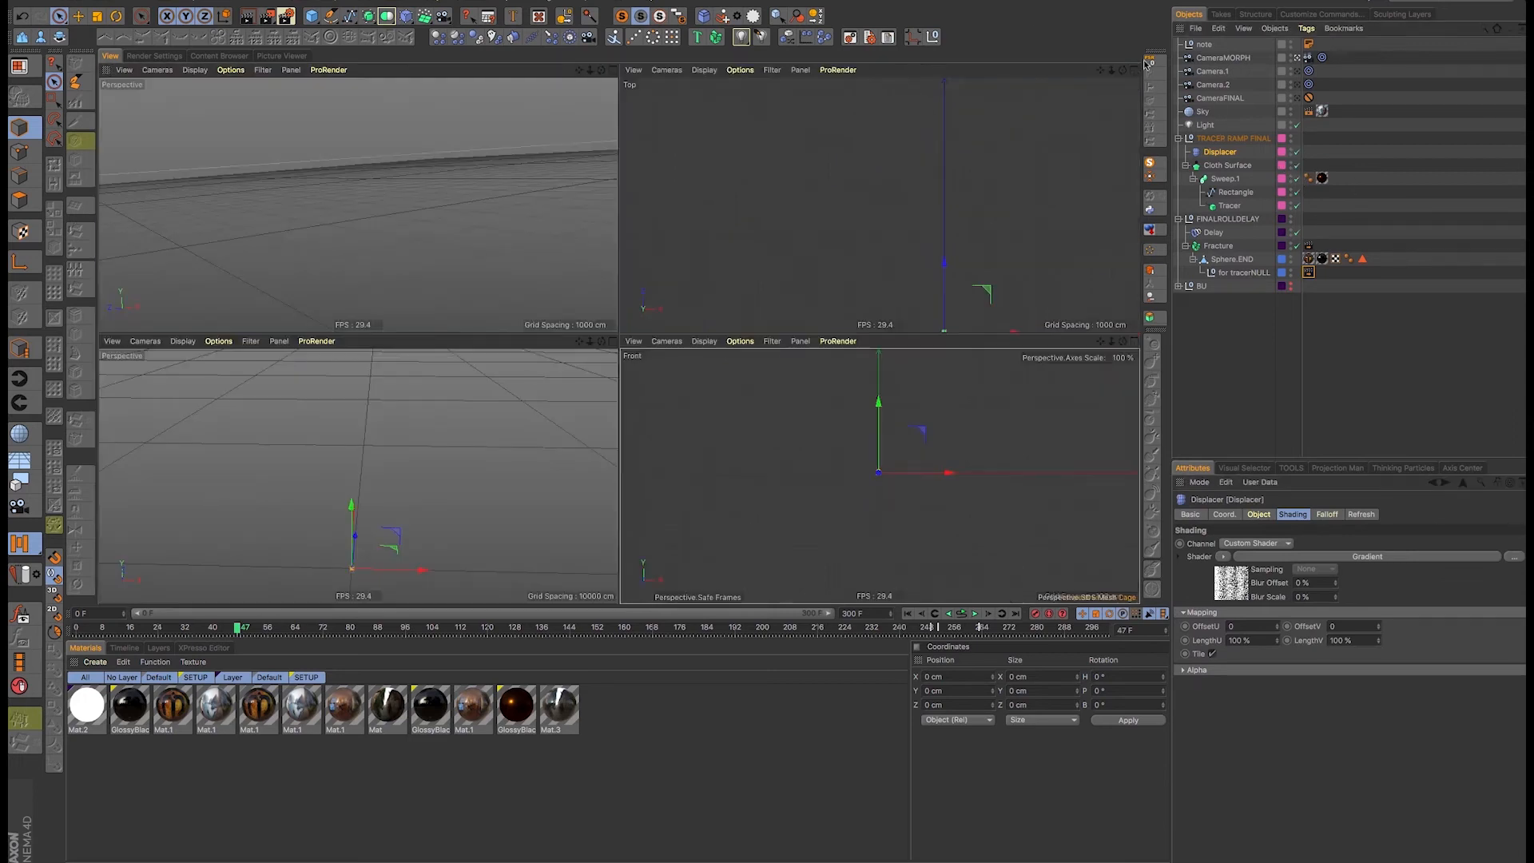
click(614, 72)
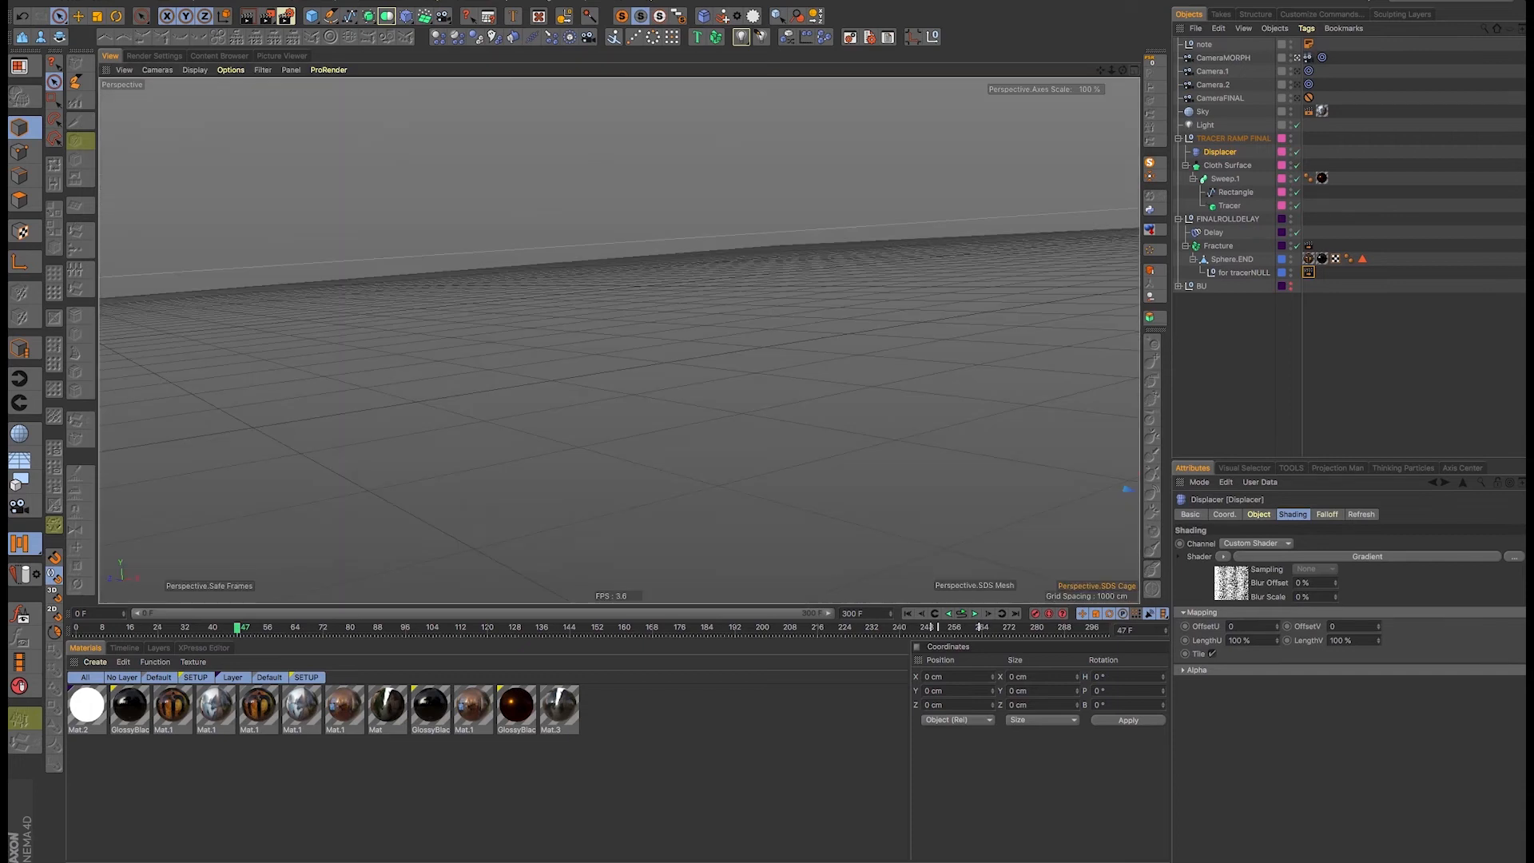
click(1186, 165)
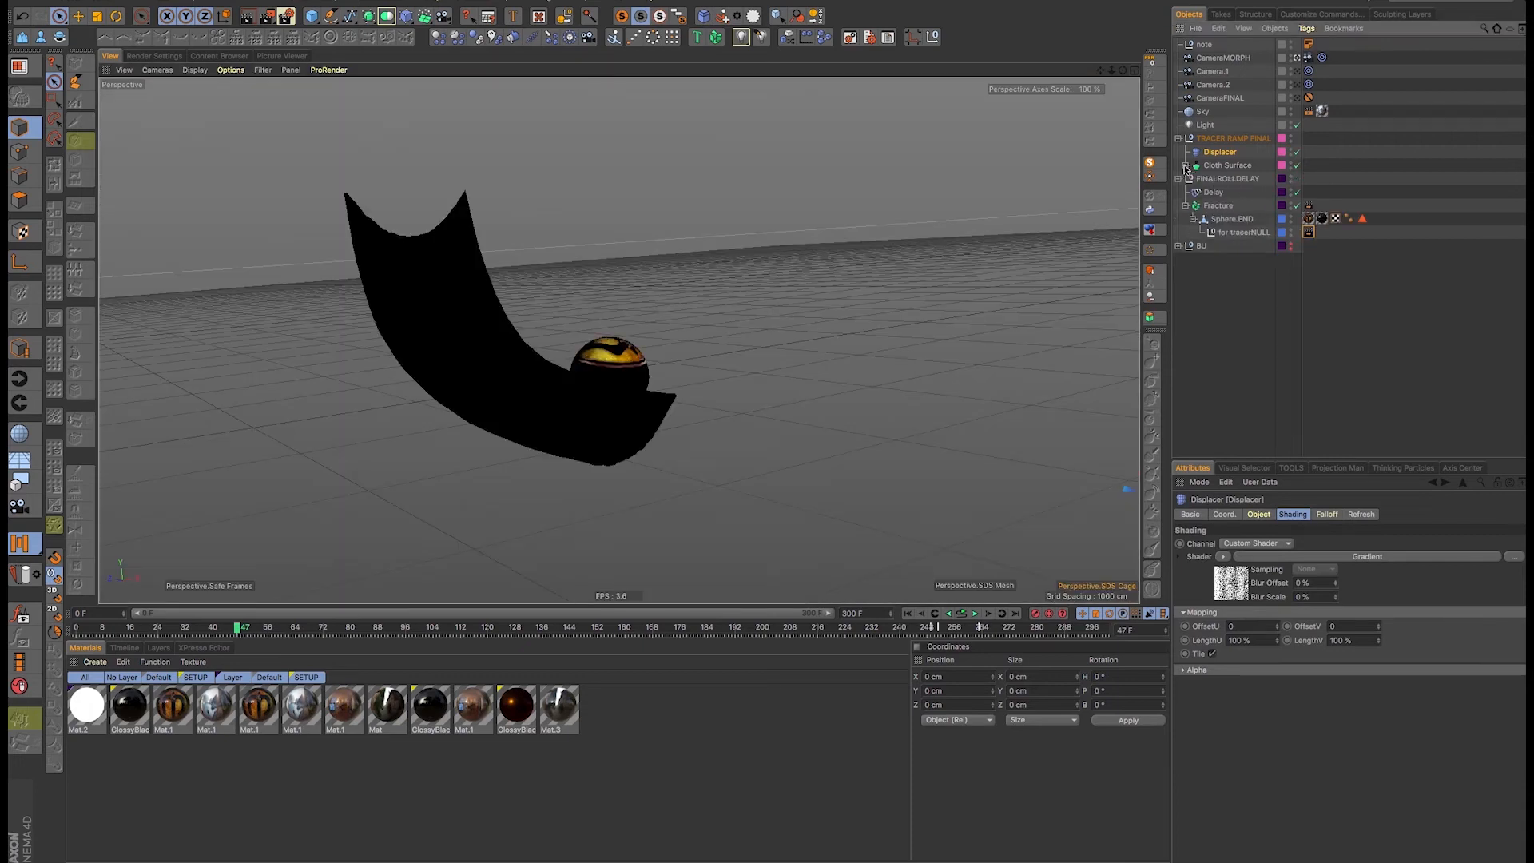
click(1185, 165)
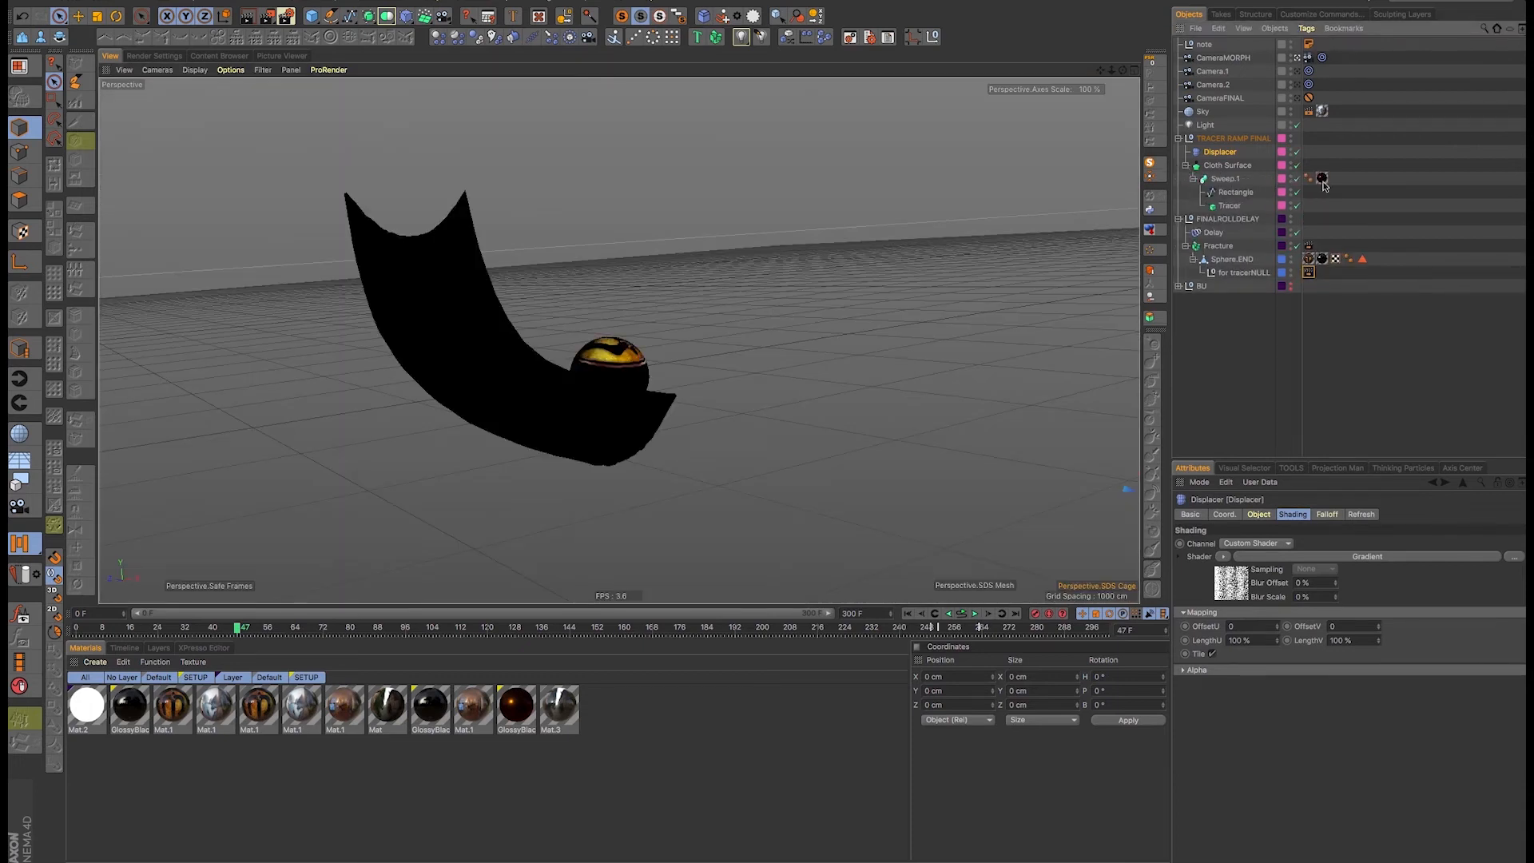
Examine the GlossyBlack.1 material's Reflectance lacquer layer, including its Layer Fresnel settings
click(1322, 179)
double_click(515, 704)
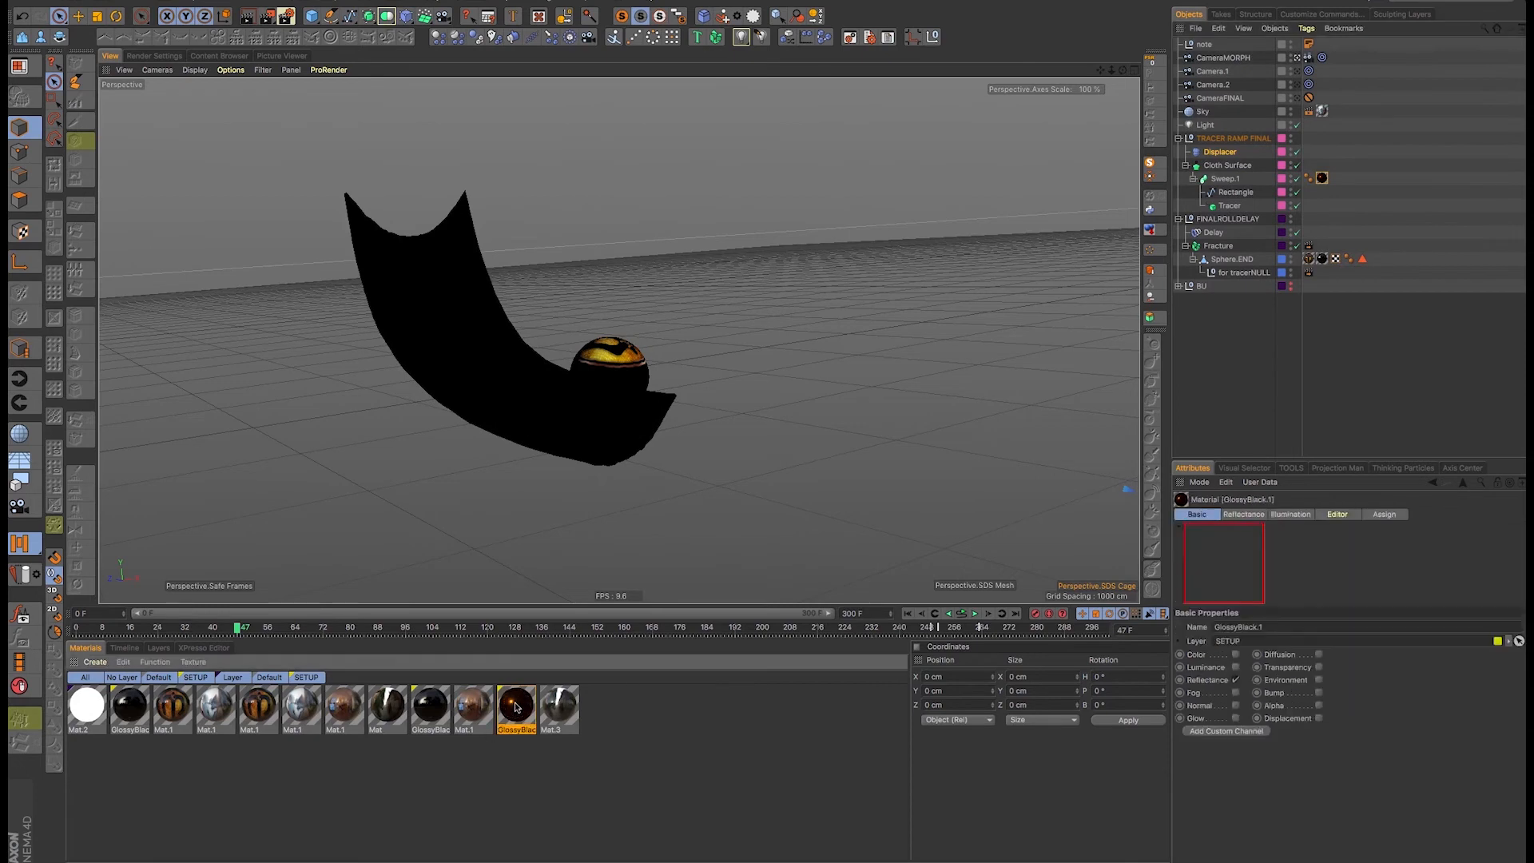
click(111, 246)
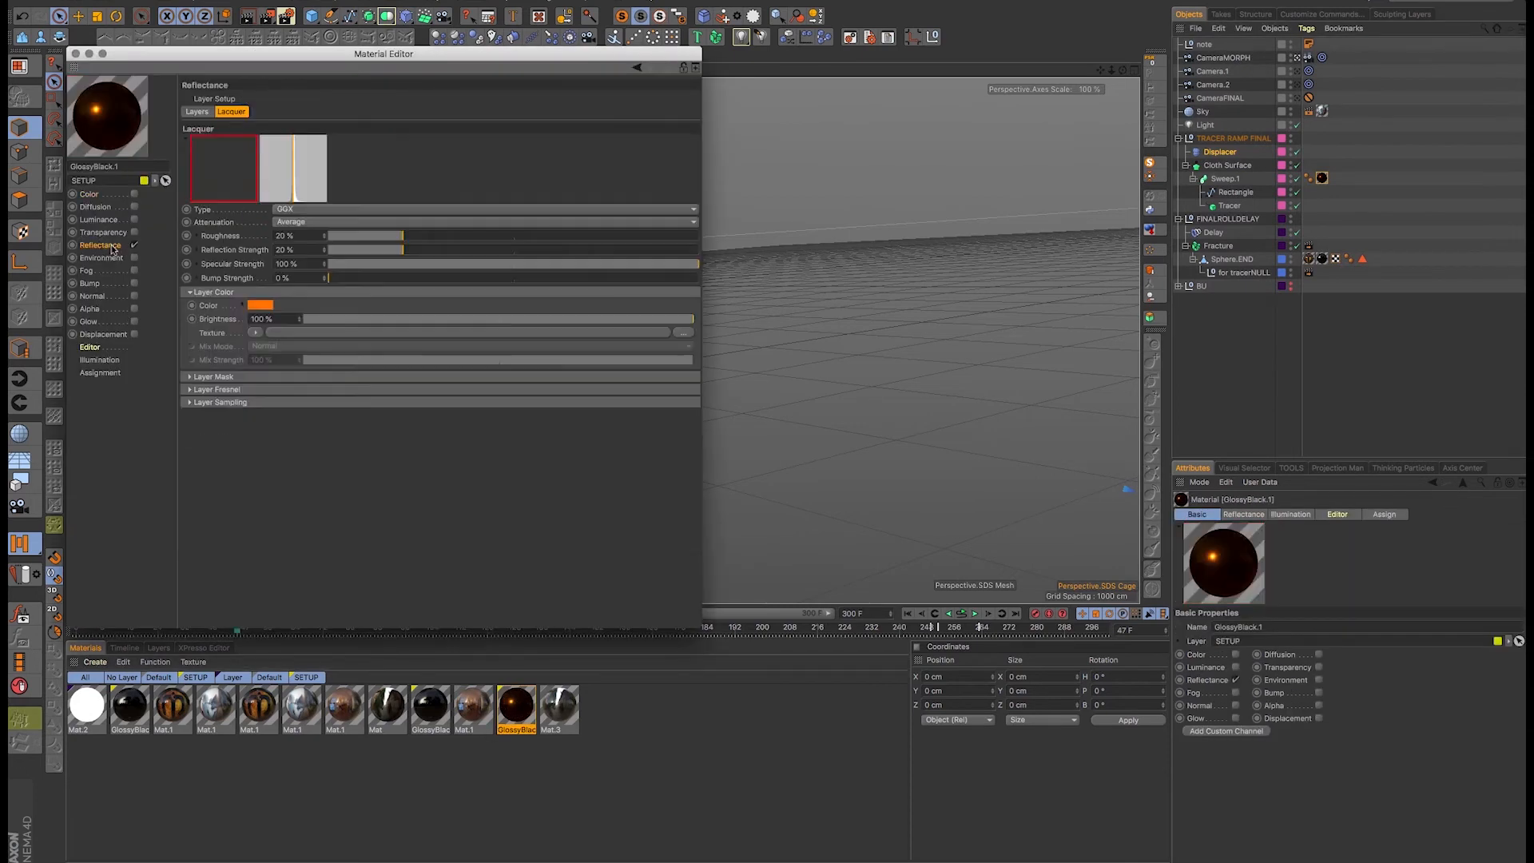
click(189, 390)
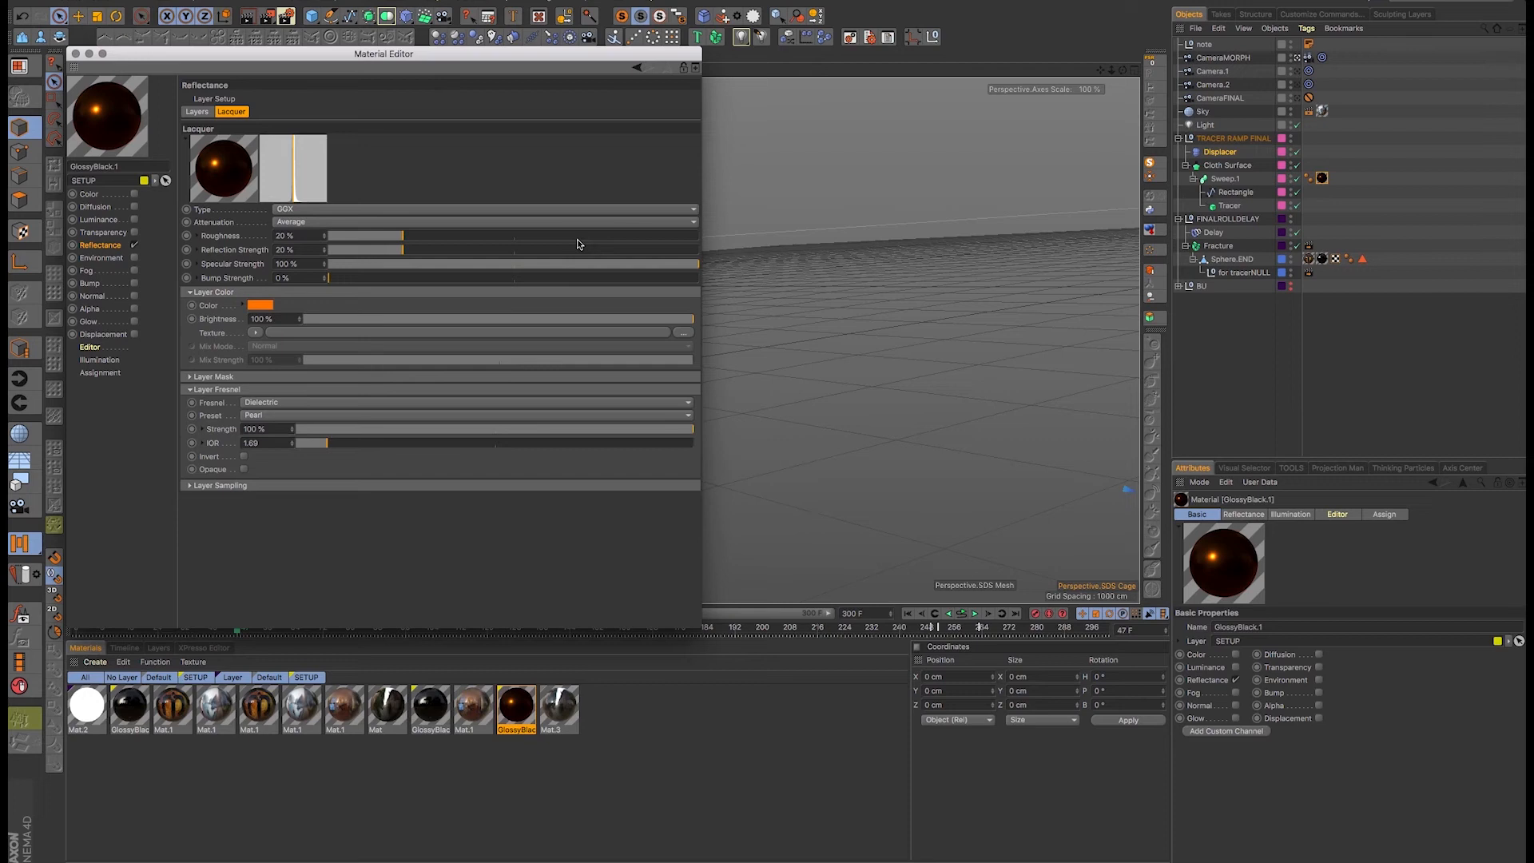
click(77, 53)
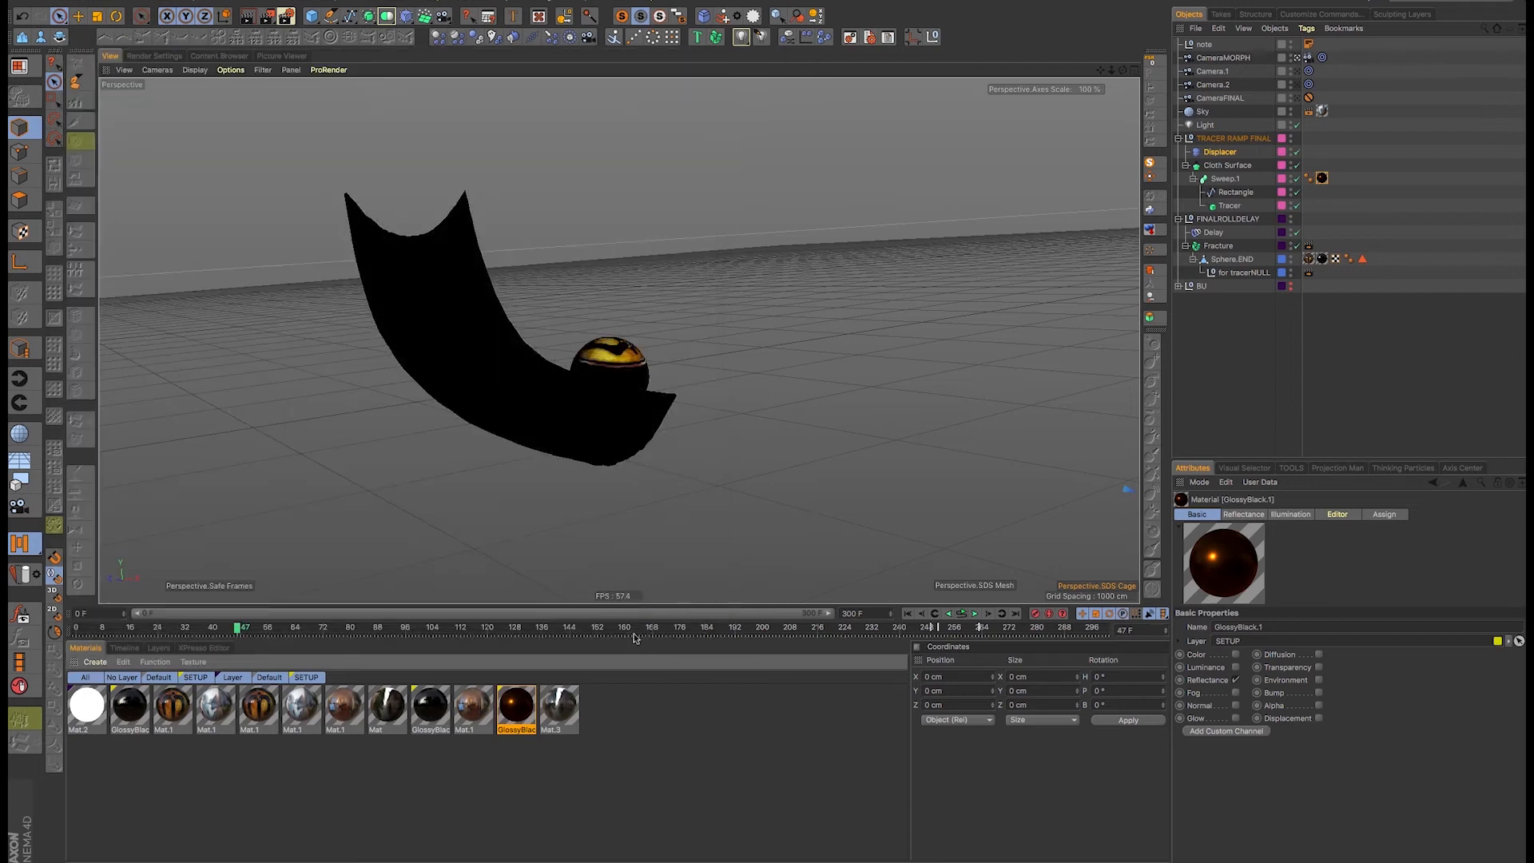
Replay the animation from the start to frame 38 and render the view to preview the ramp material
drag(474, 629, 292, 622)
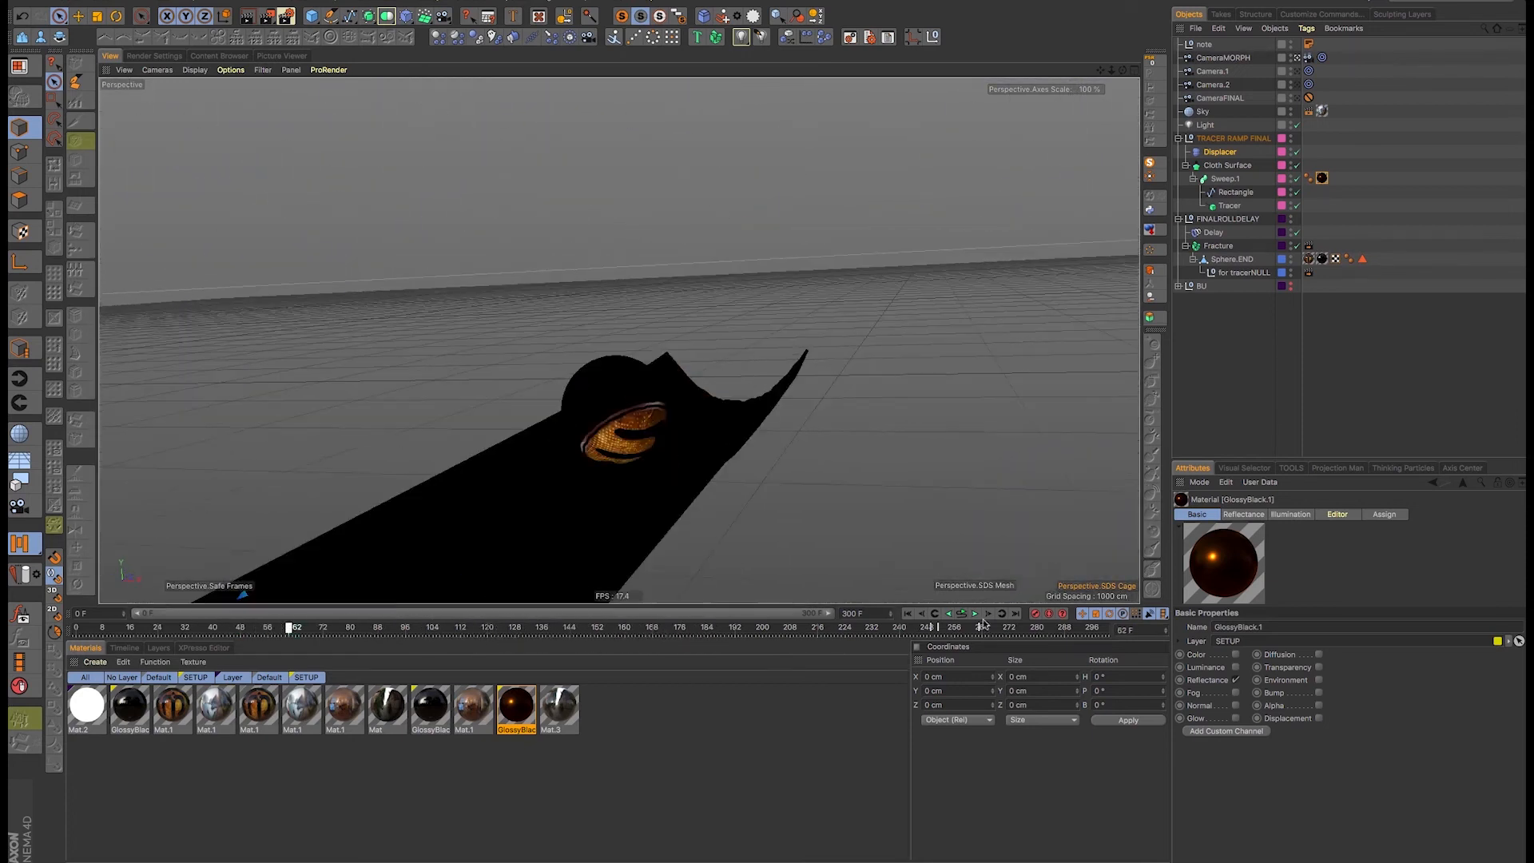
click(907, 614)
click(974, 613)
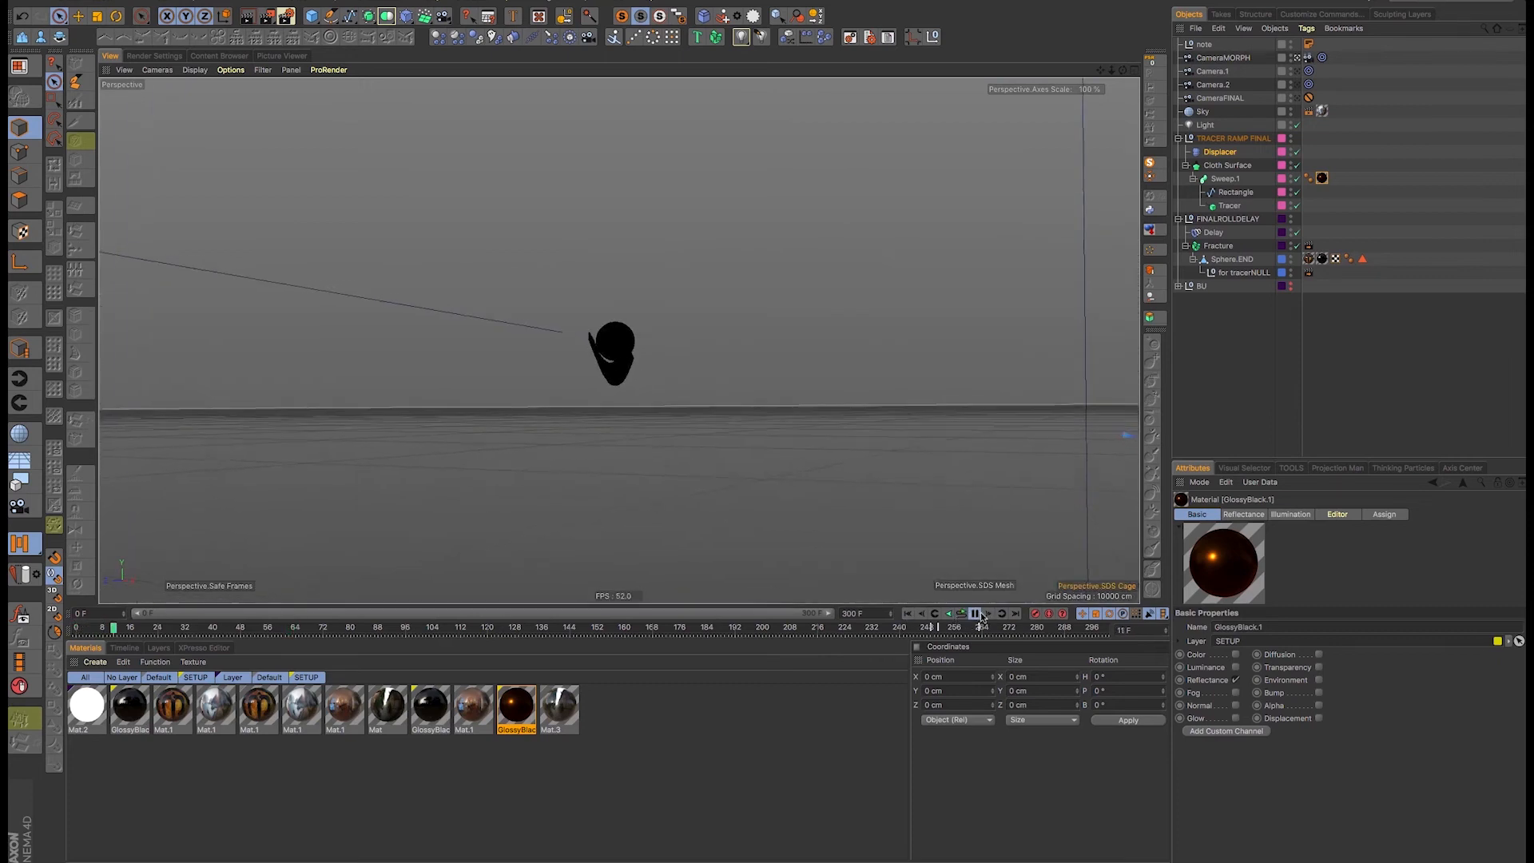
click(974, 614)
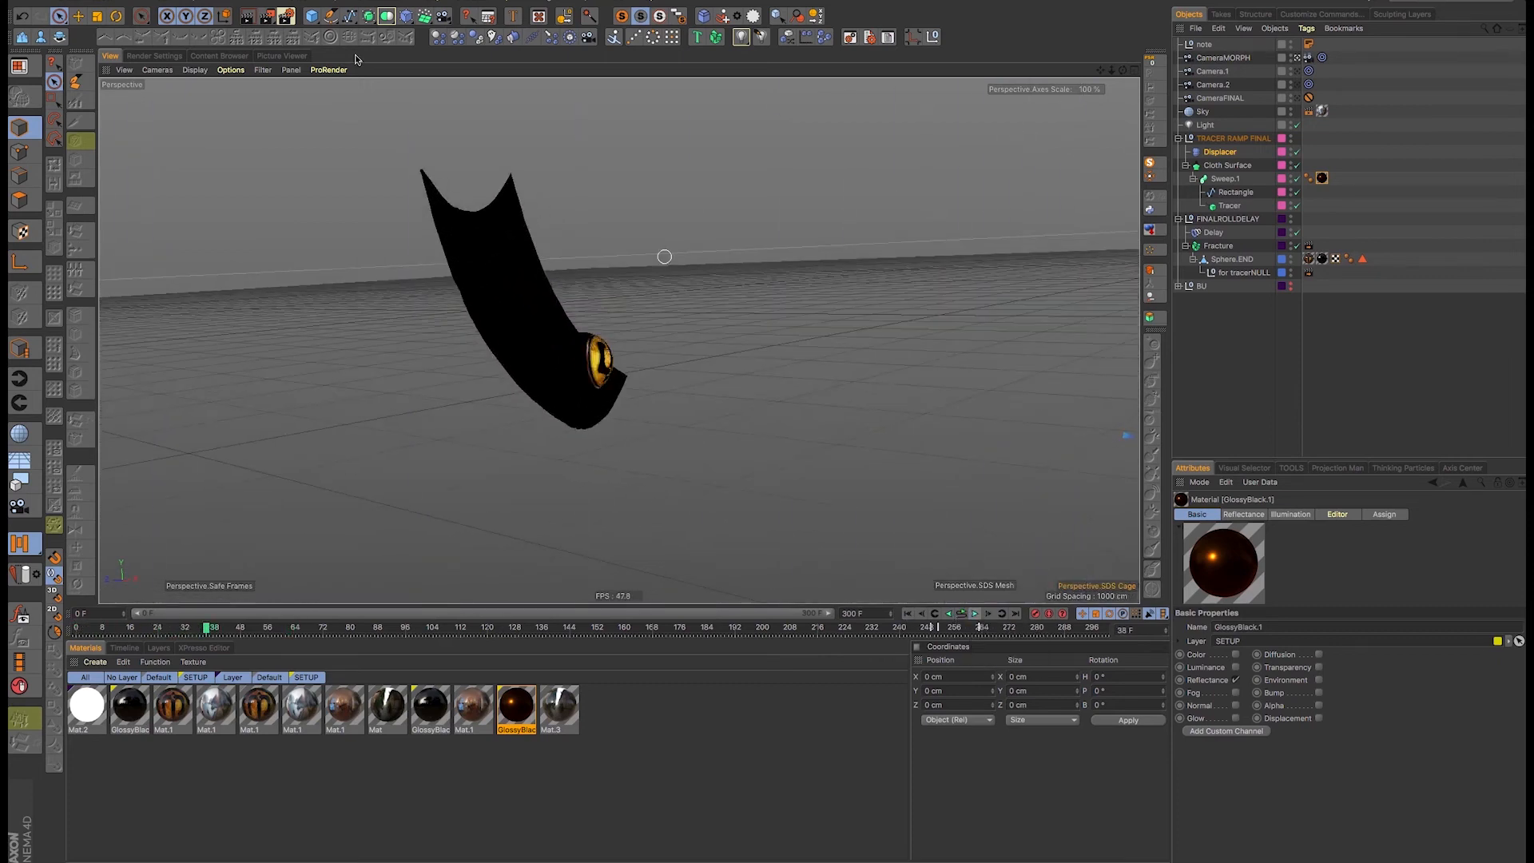
key(ctrl+r)
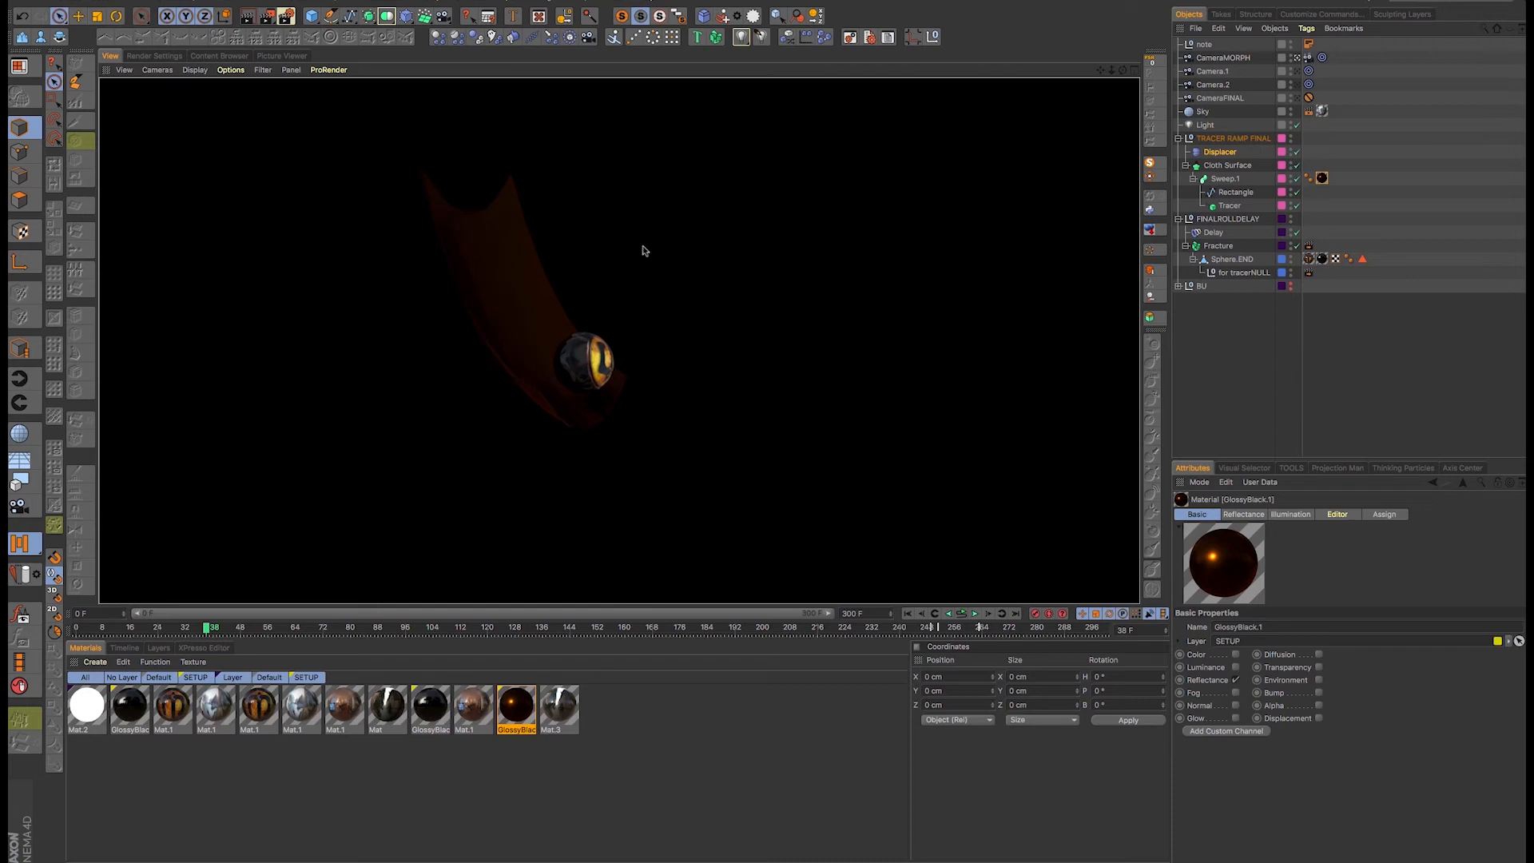
Render the view at frame 52 to preview the ramp material, and replay the animation from the start to frame 164
click(975, 614)
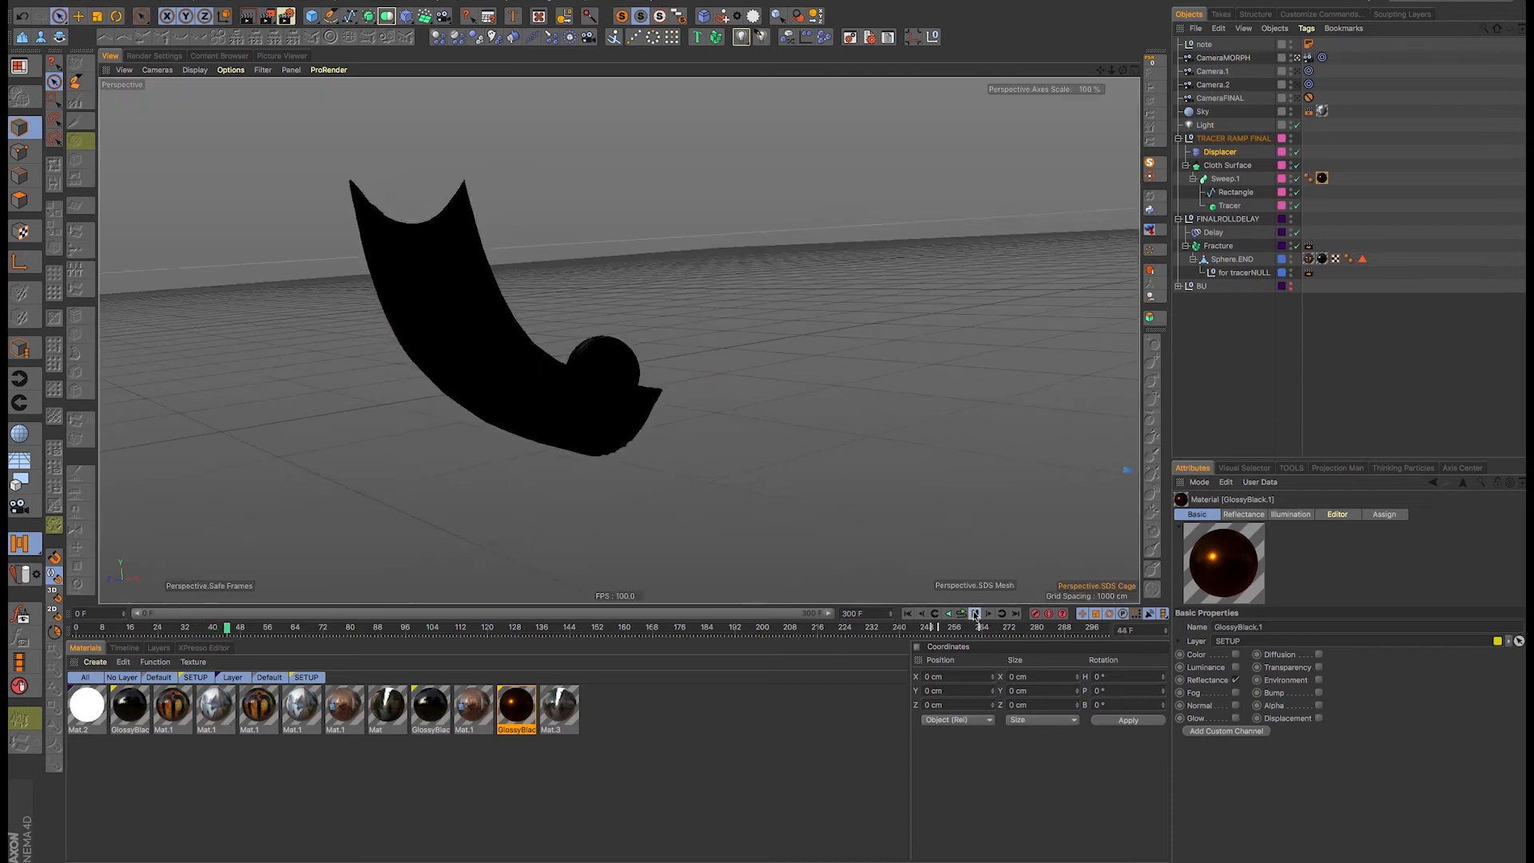
click(249, 16)
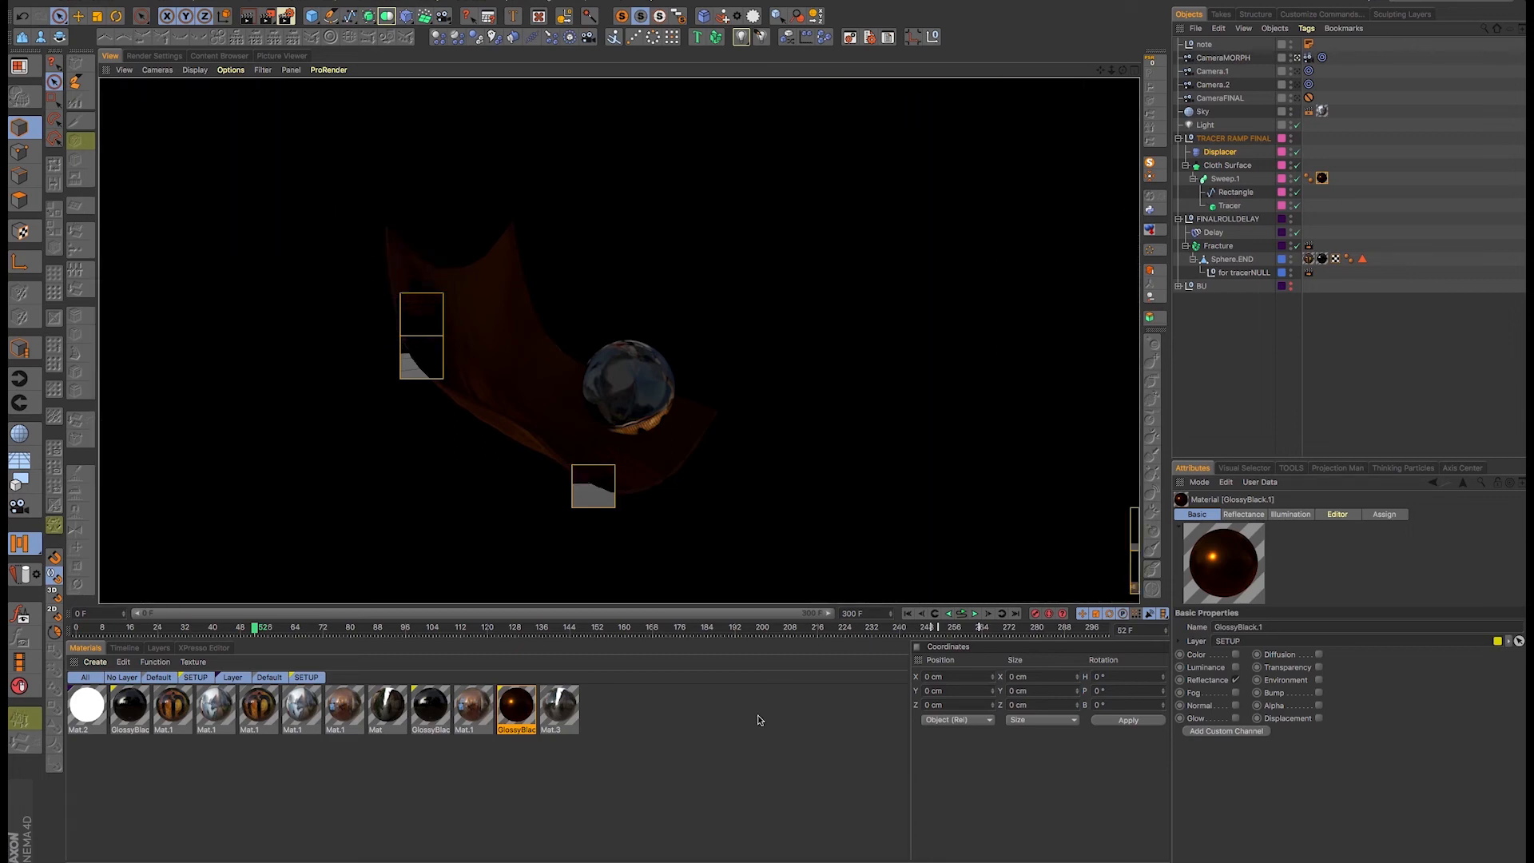
click(909, 614)
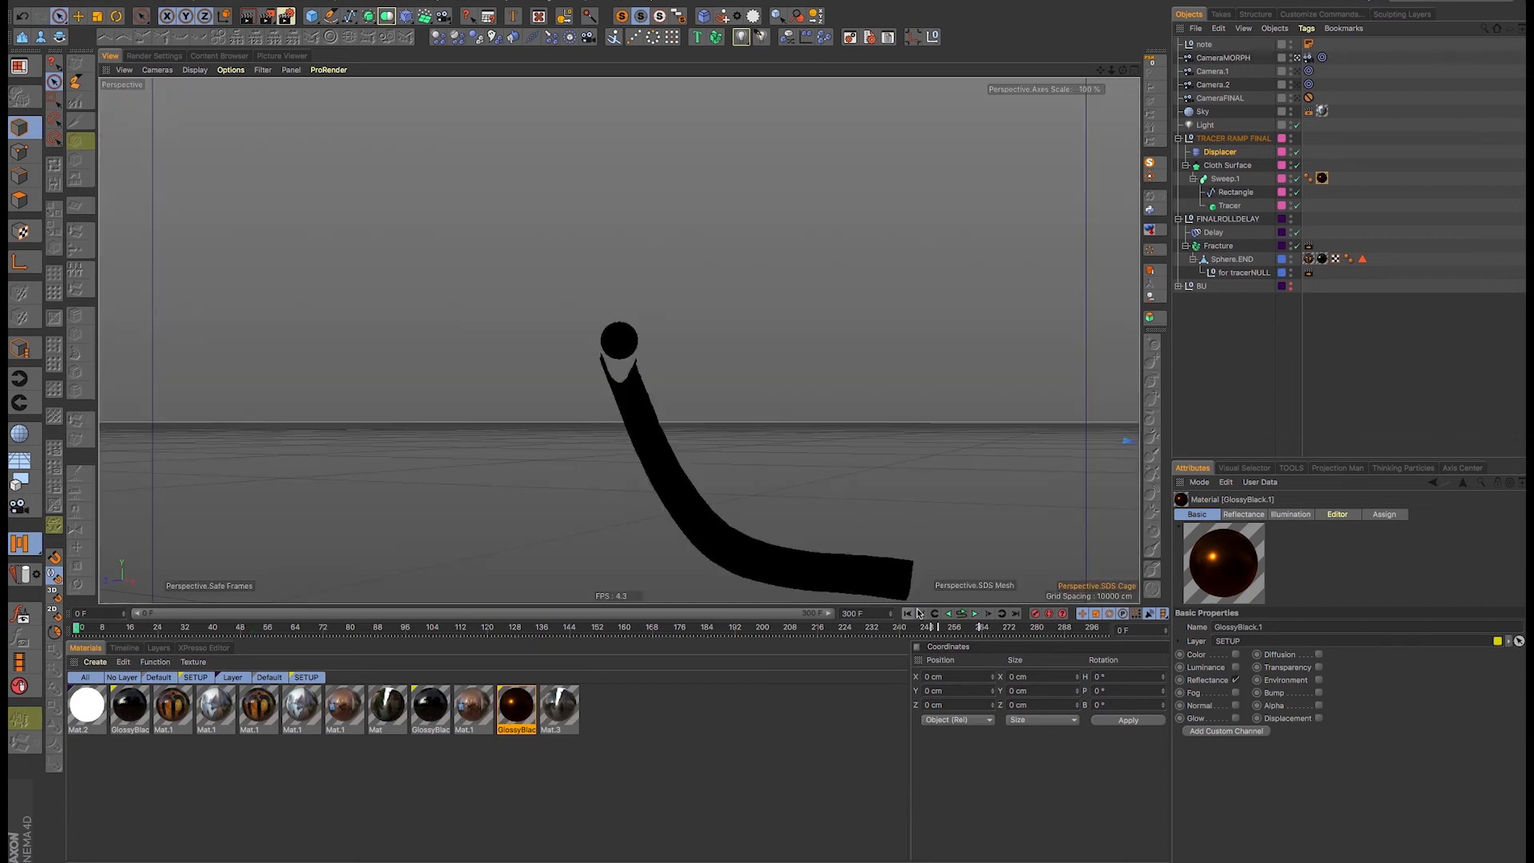
click(975, 616)
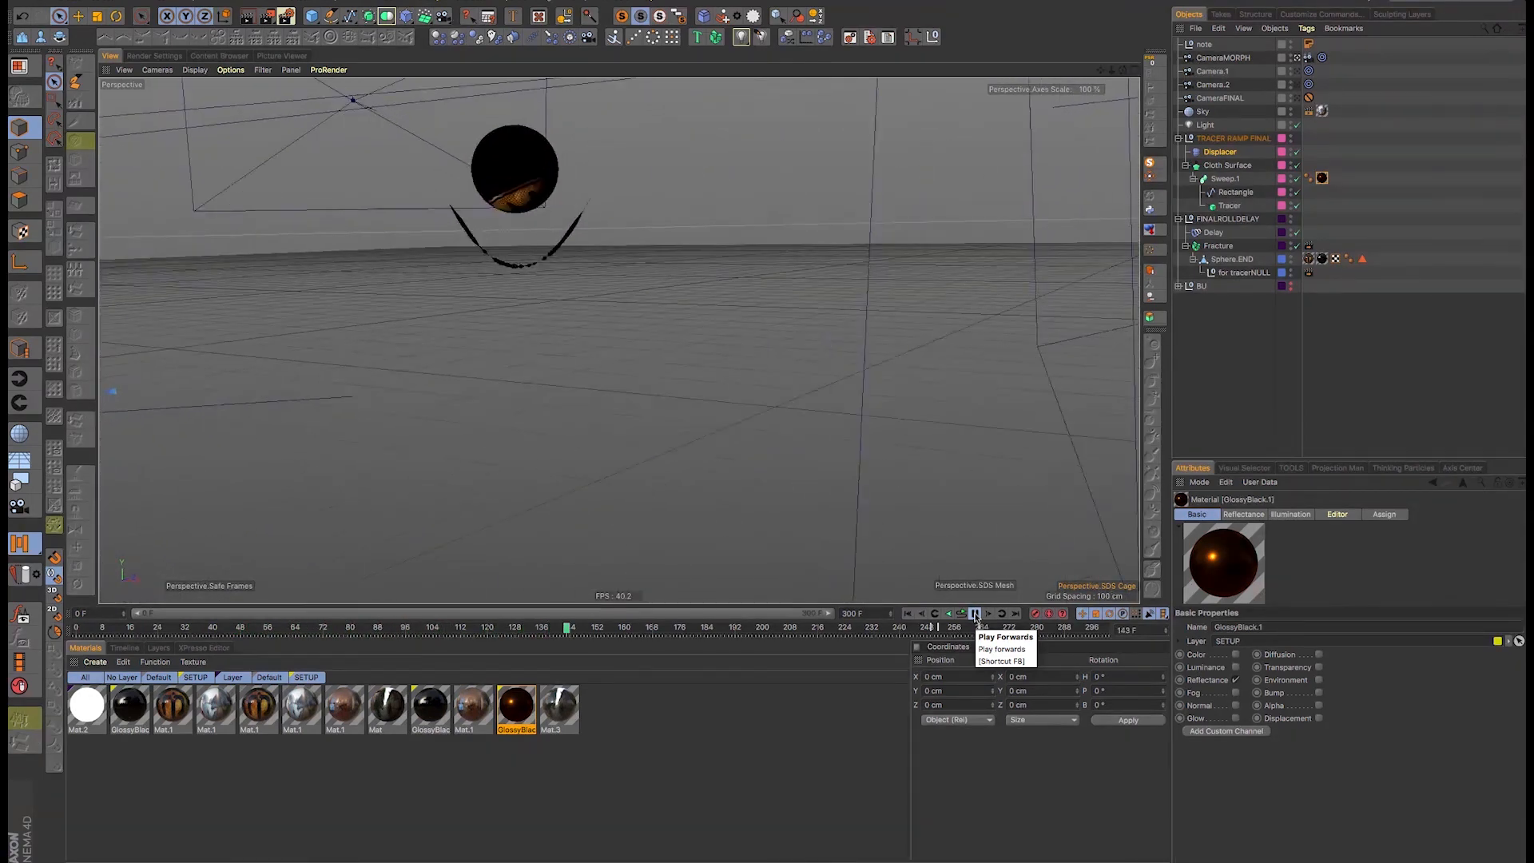
click(975, 614)
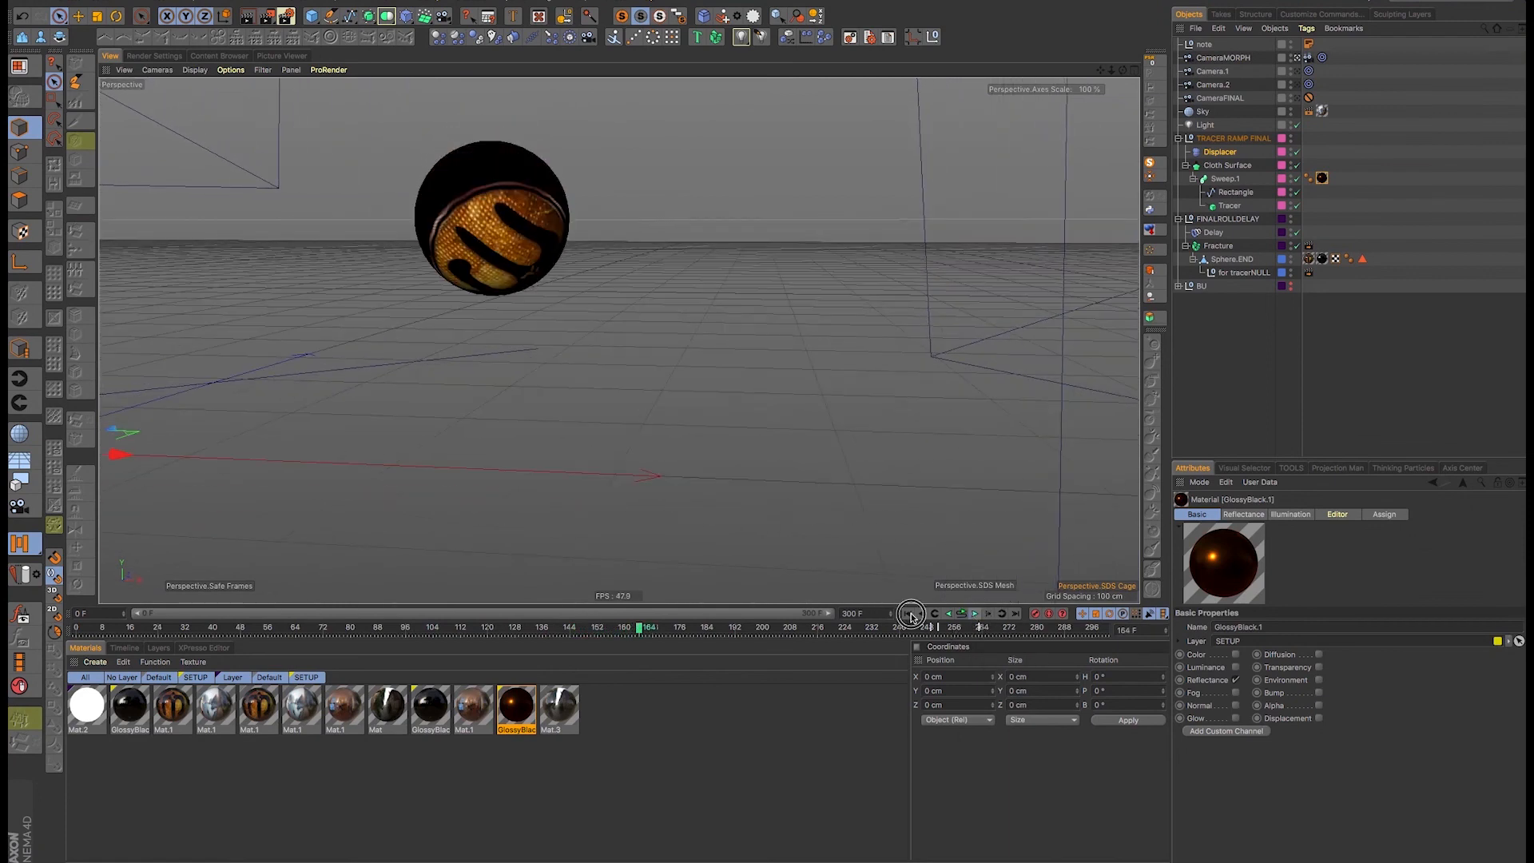
Examine Sweep.1's animated Start Growth by scrubbing from frame 0 to 144, and play the animation on to frame 231
click(909, 614)
click(1225, 178)
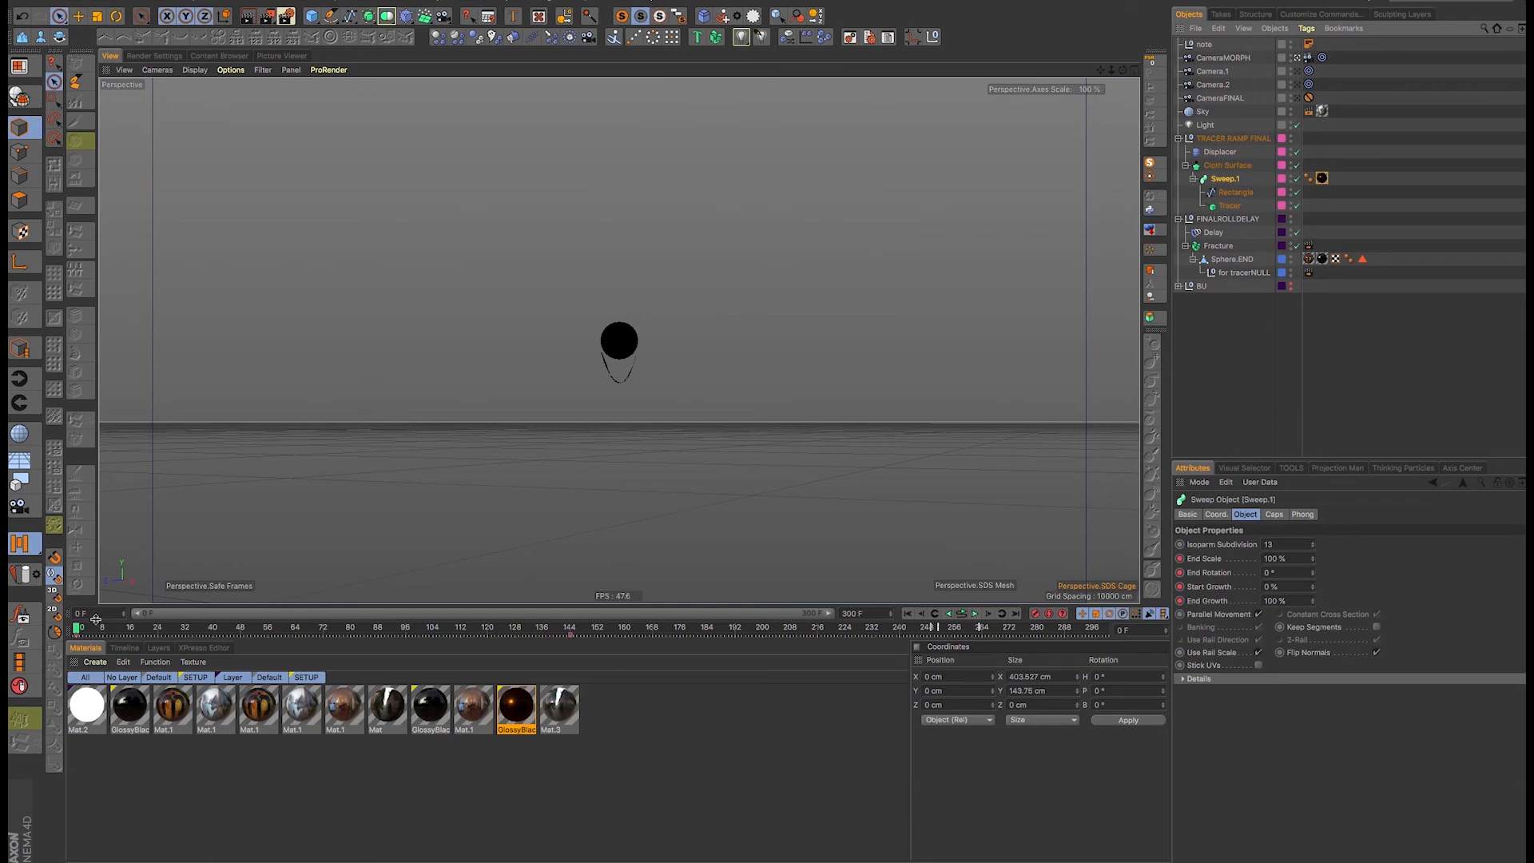
drag(81, 631, 570, 631)
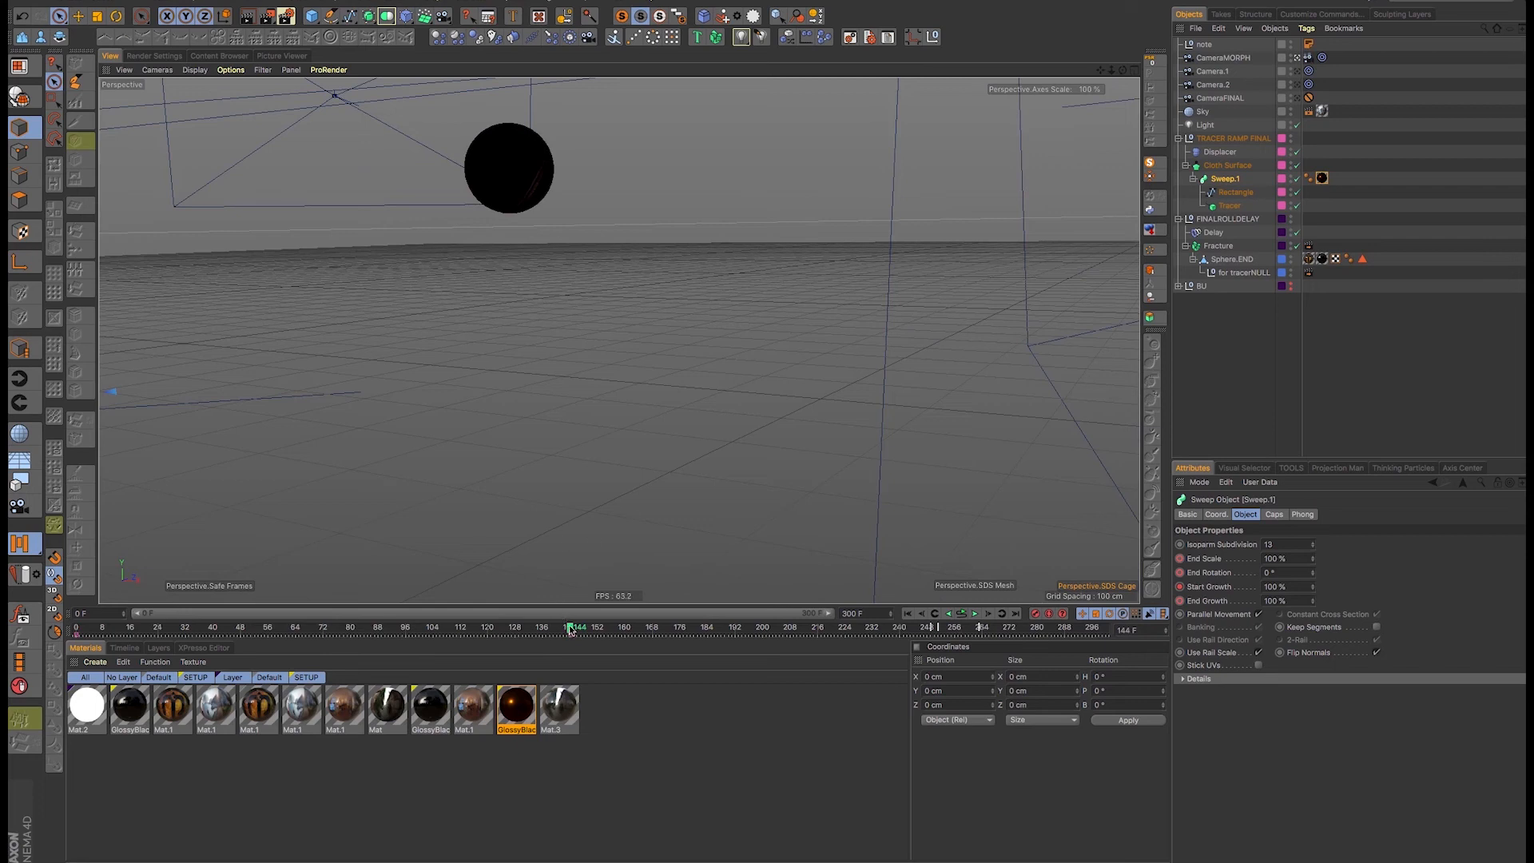
mouse_move(571, 630)
mouse_down()
mouse_move(79, 628)
mouse_move(570, 631)
mouse_move(570, 644)
mouse_up()
click(975, 613)
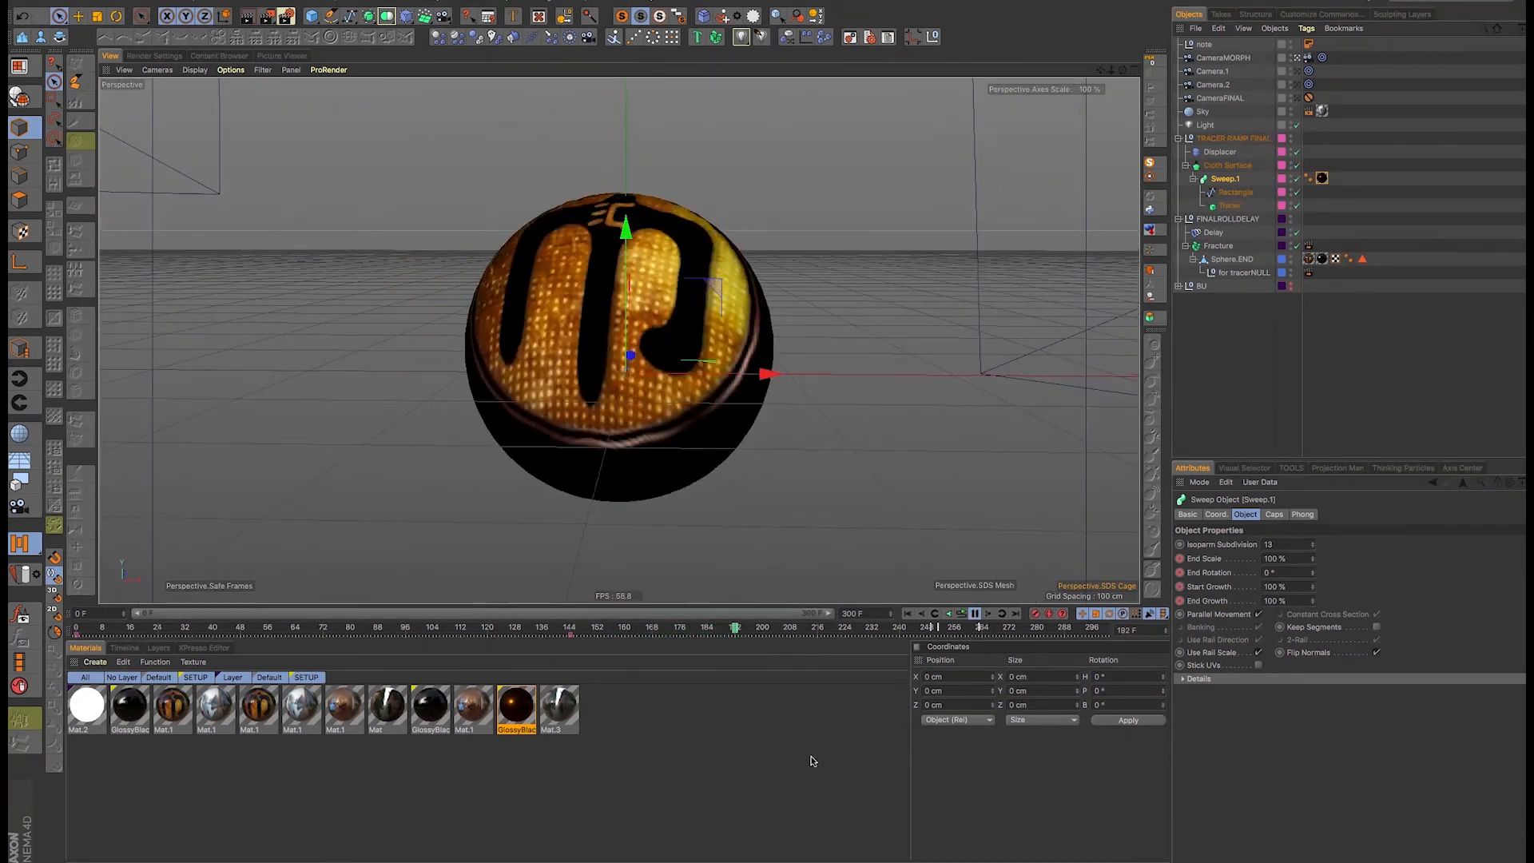
click(975, 614)
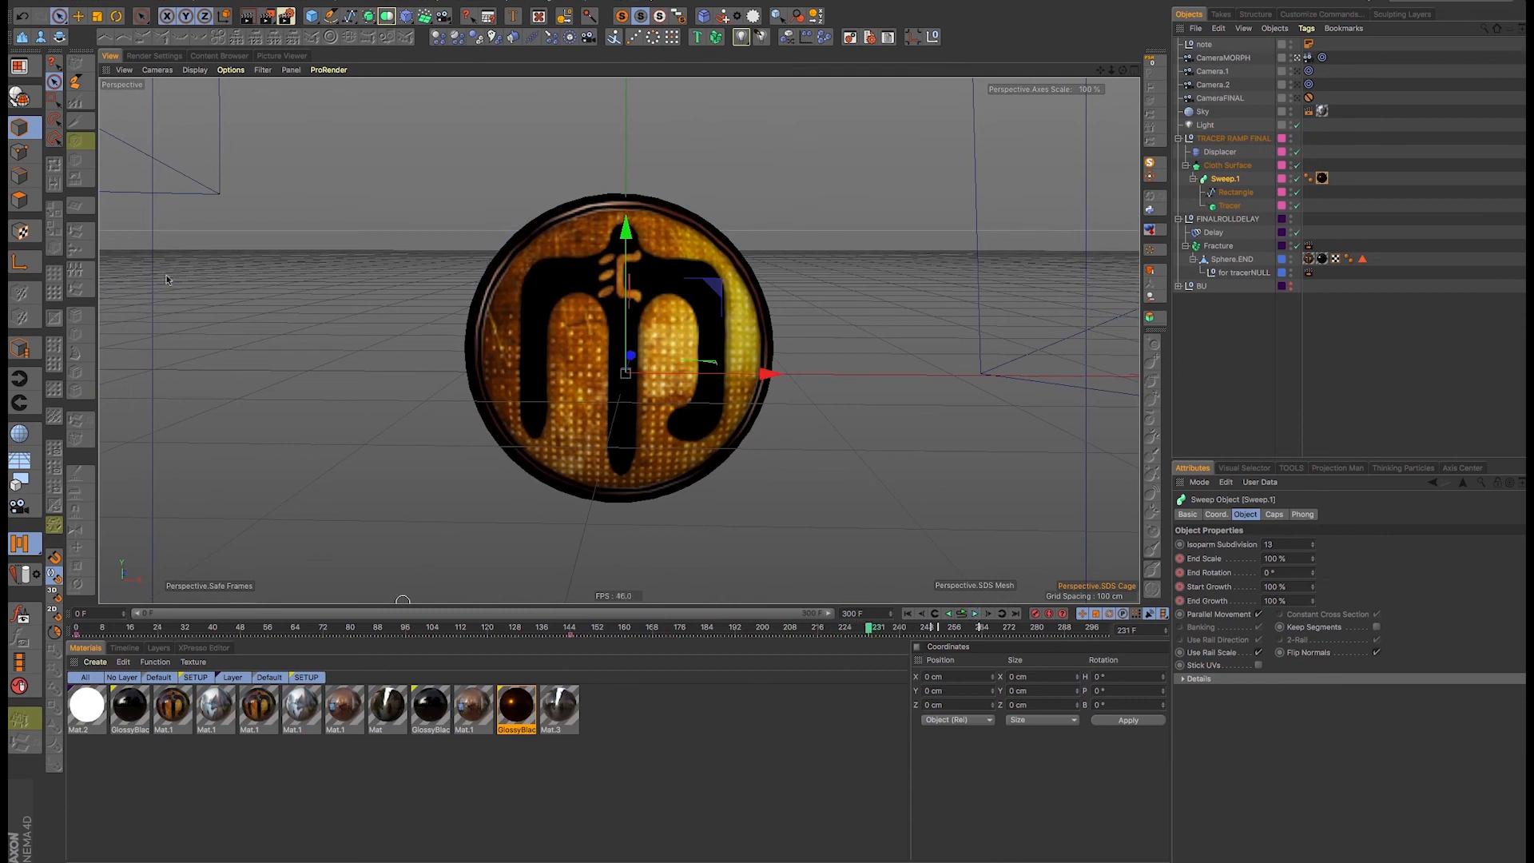
Examine the External Compositing tags on the Fracture object and the for tracerNULL
click(1308, 274)
ctrl+drag(1308, 272, 1308, 245)
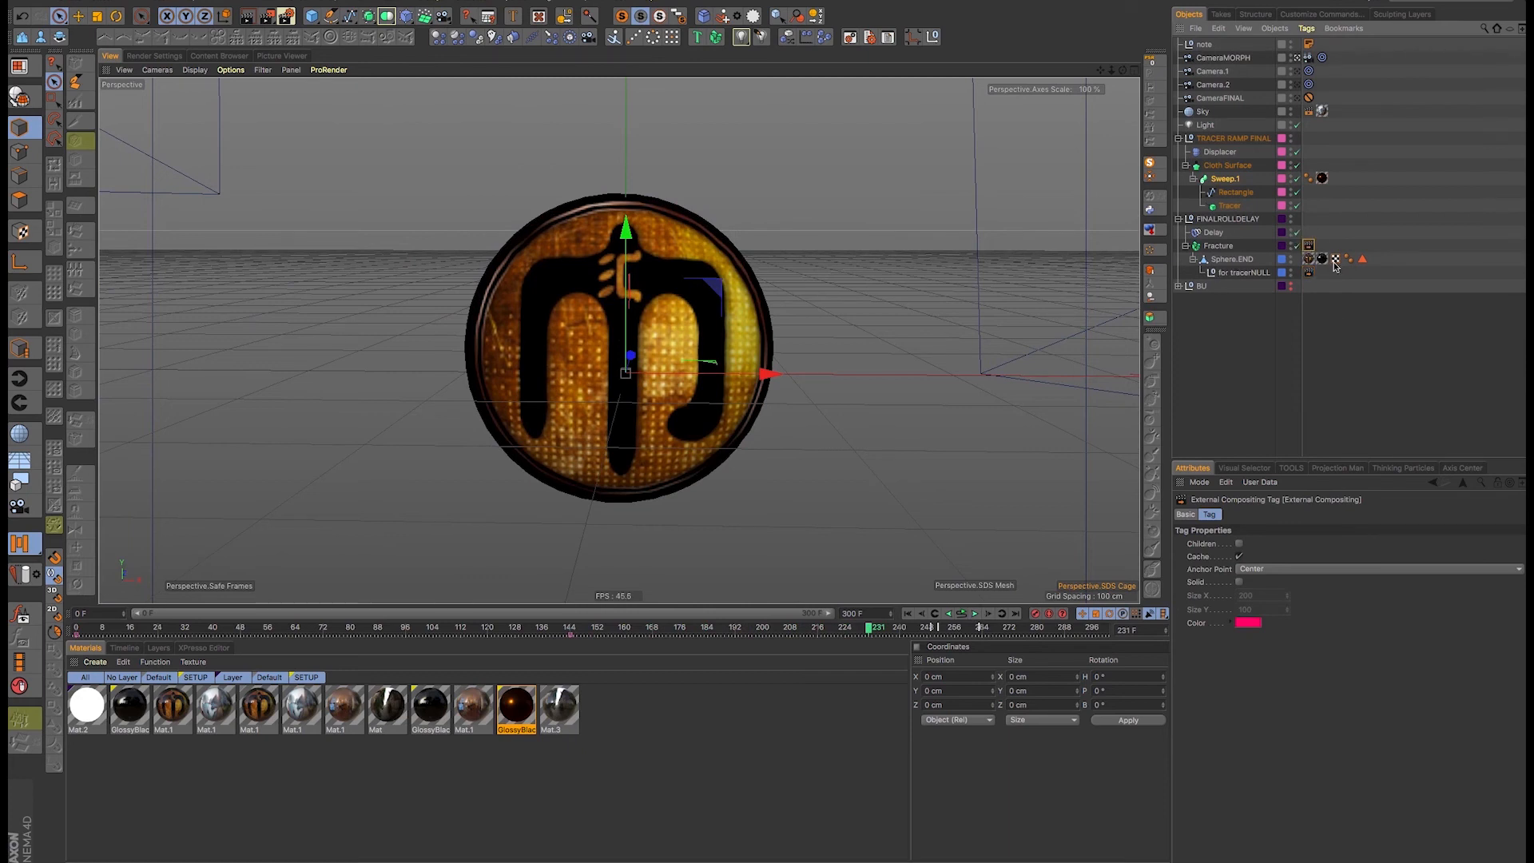
click(1308, 274)
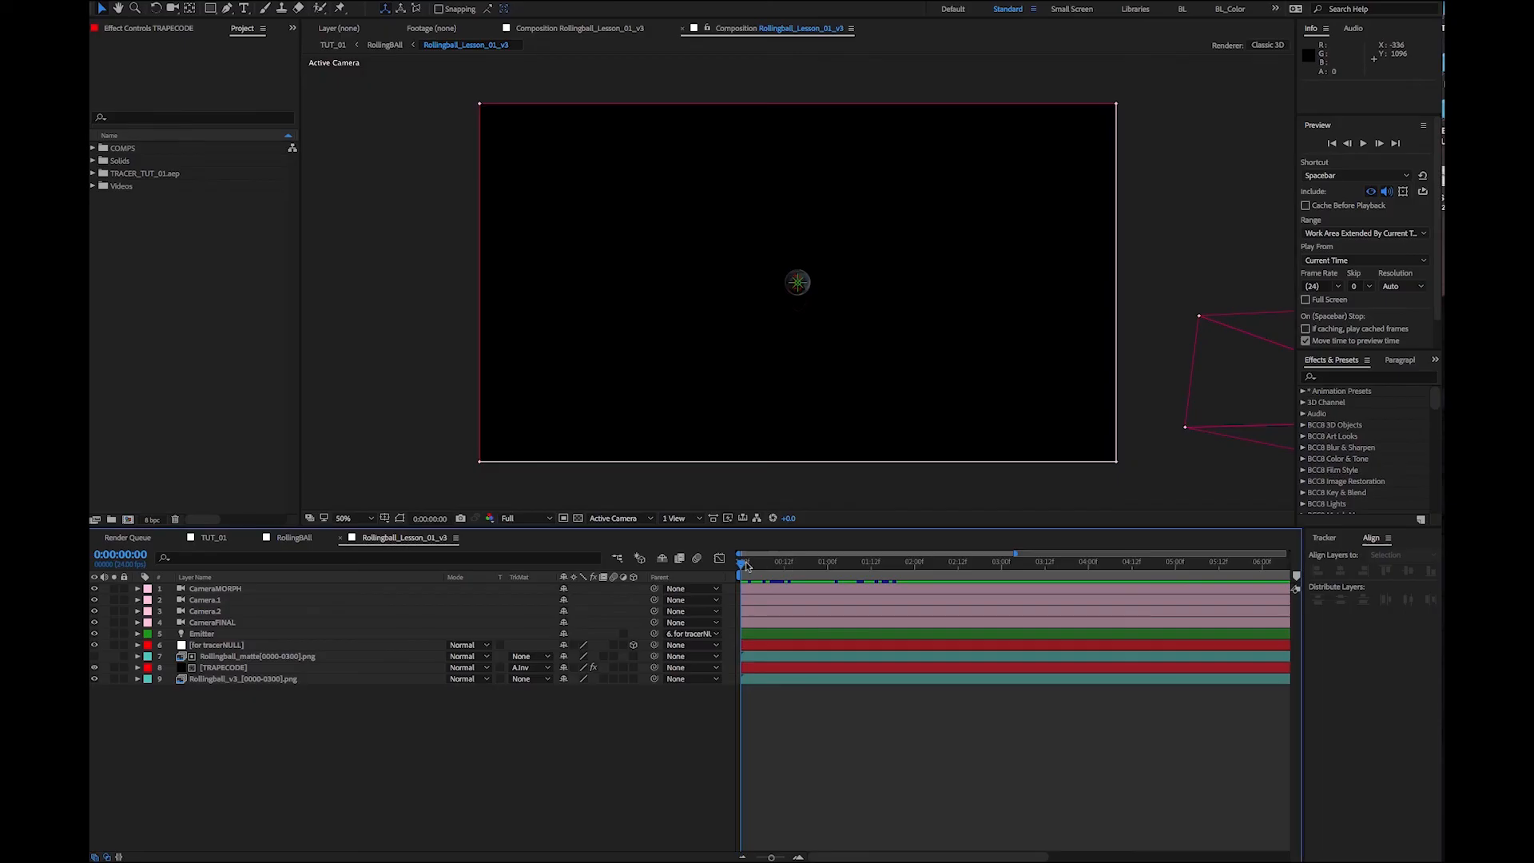
Switch to After Effects and review the Rollingball_Lesson_01_v3 composition up to 0:00:03:13, inspecting the for tracerNULL and Emitter layers
drag(759, 566, 1022, 566)
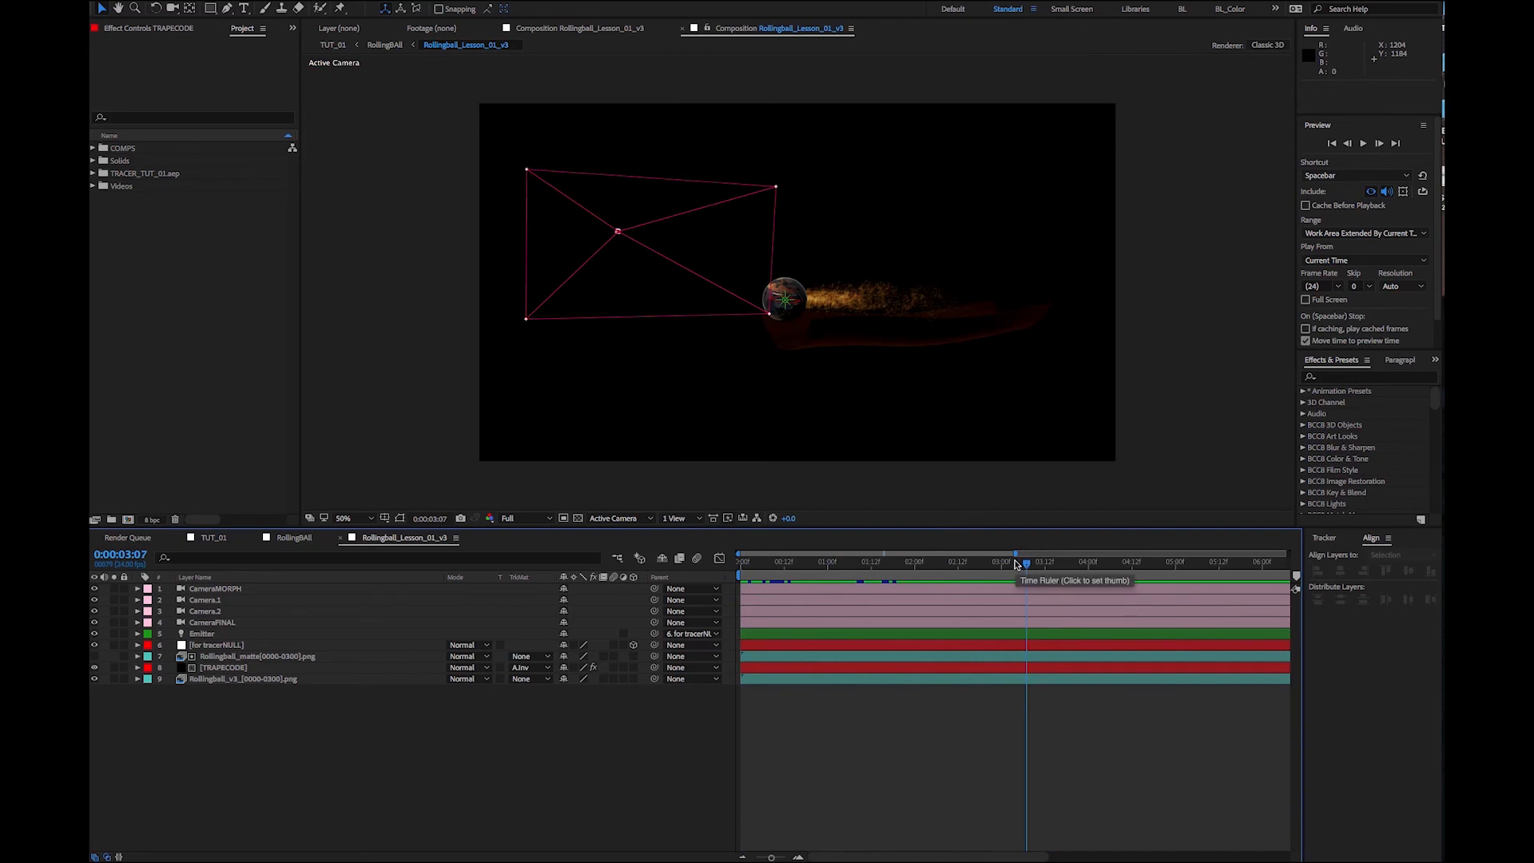
click(227, 645)
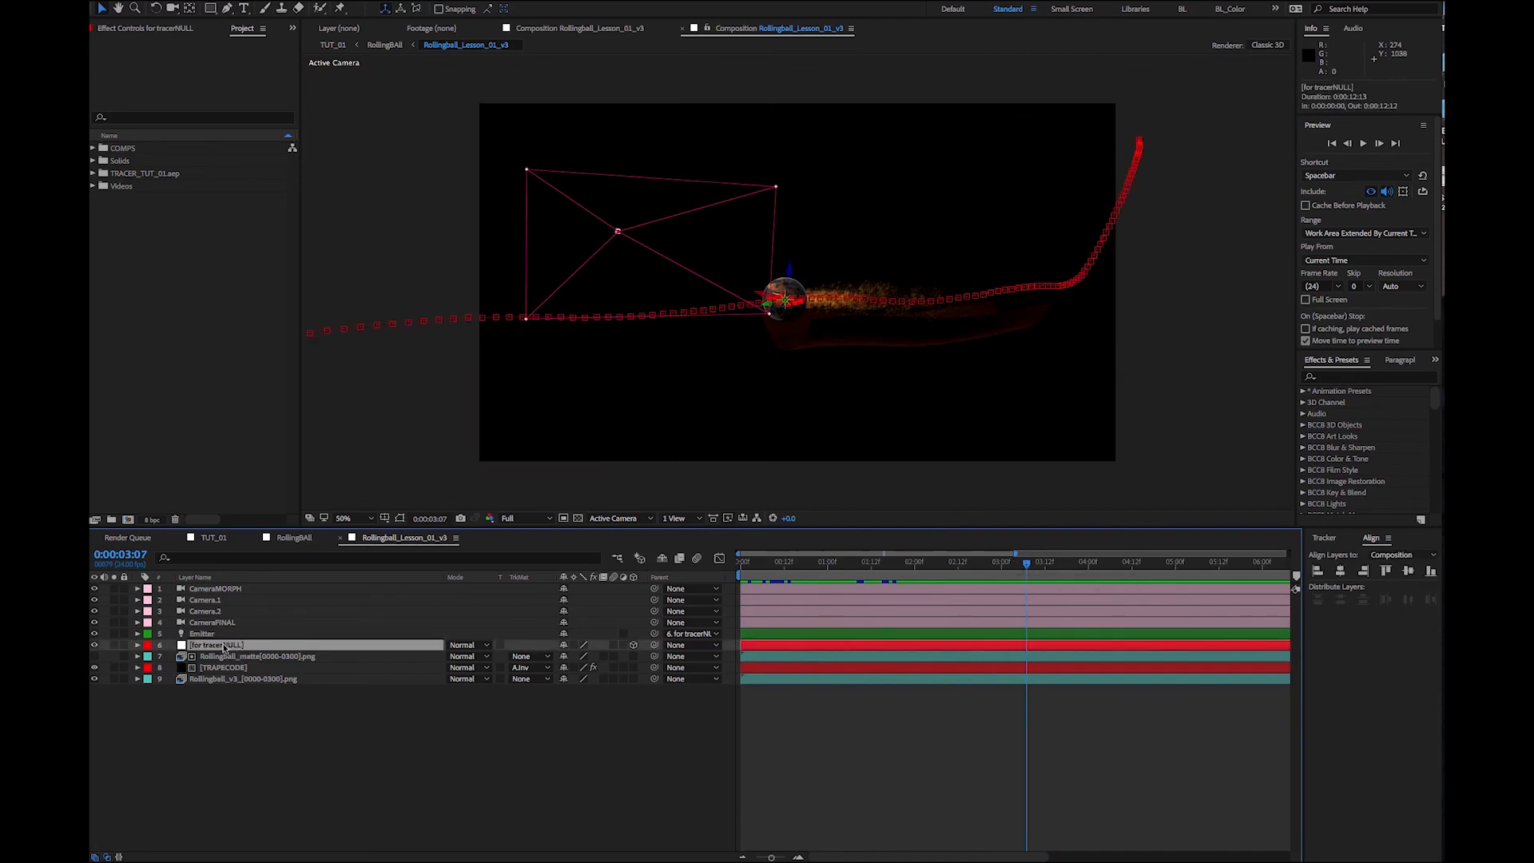
click(200, 634)
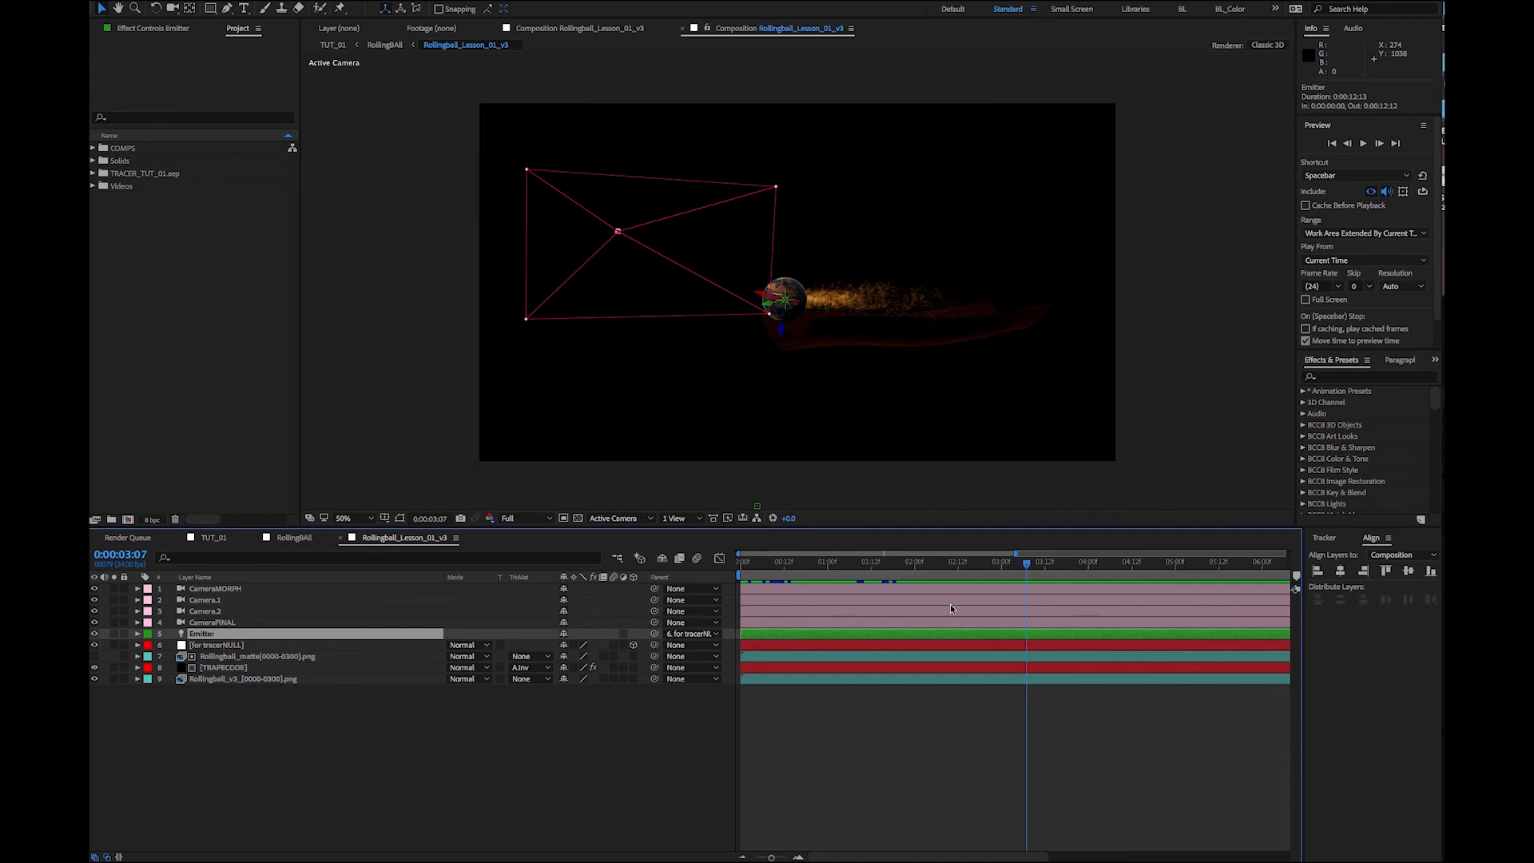
mouse_move(1029, 563)
mouse_down()
mouse_move(763, 567)
mouse_move(1048, 568)
mouse_up()
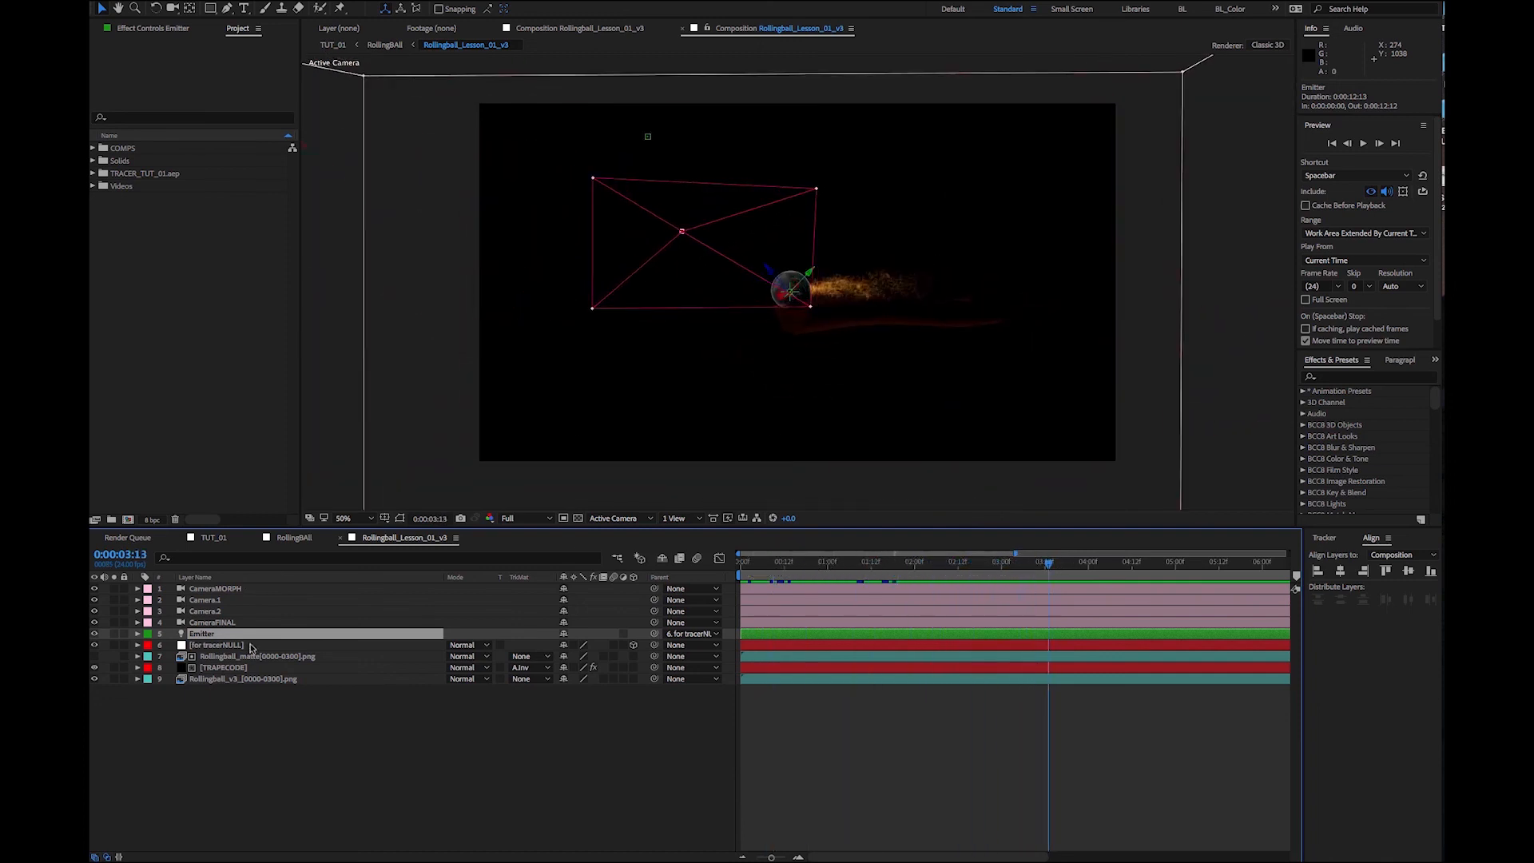
Show and hide the Rollingball_matte layer to check how it masks the particles, and scrub the composition between 0:00:03:17 and 0:00:03:01
click(95, 657)
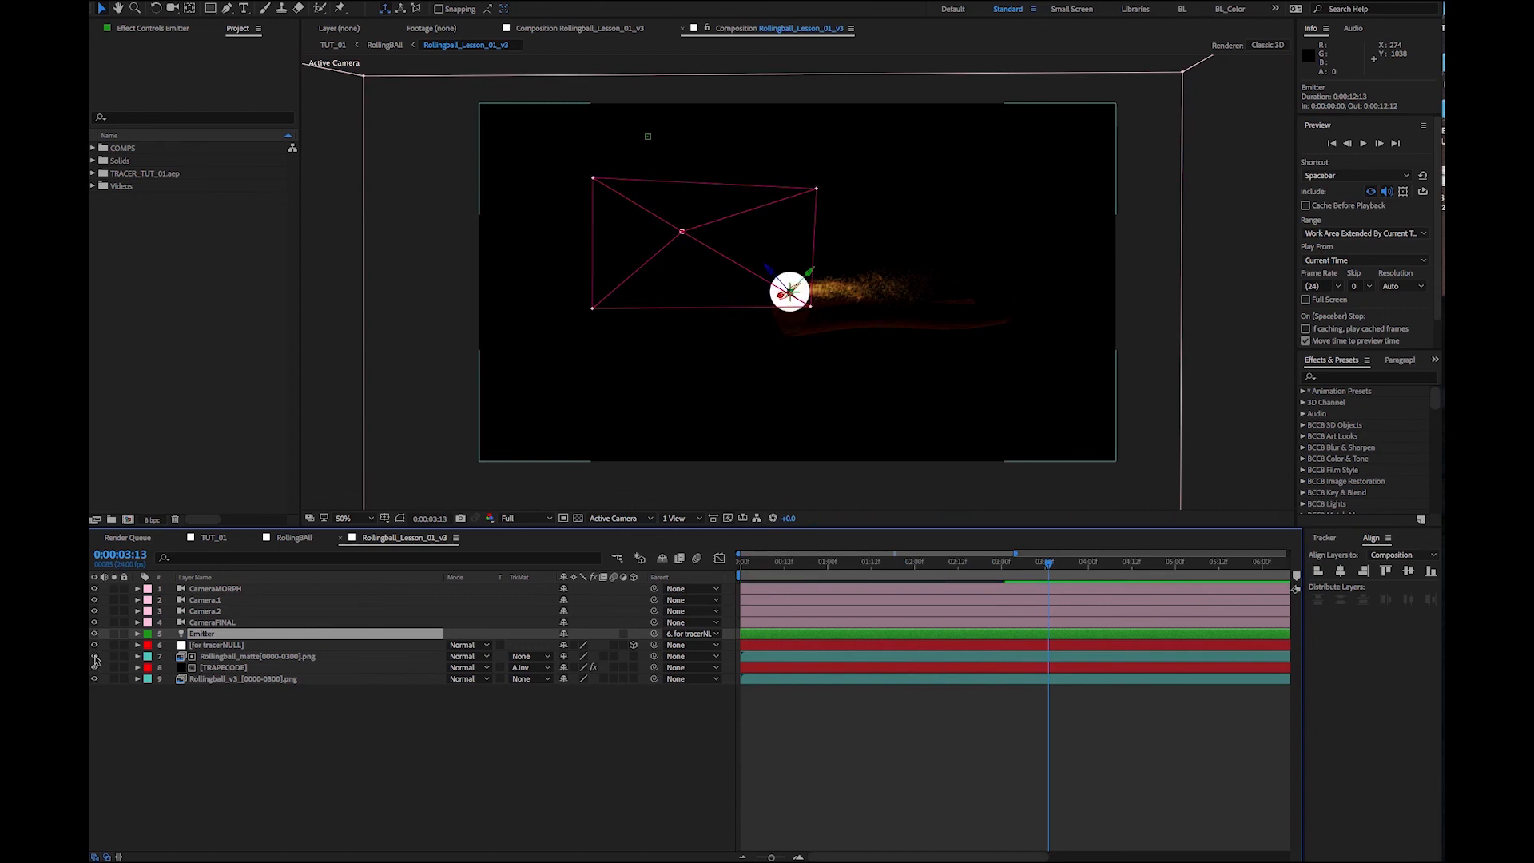
drag(95, 657, 95, 668)
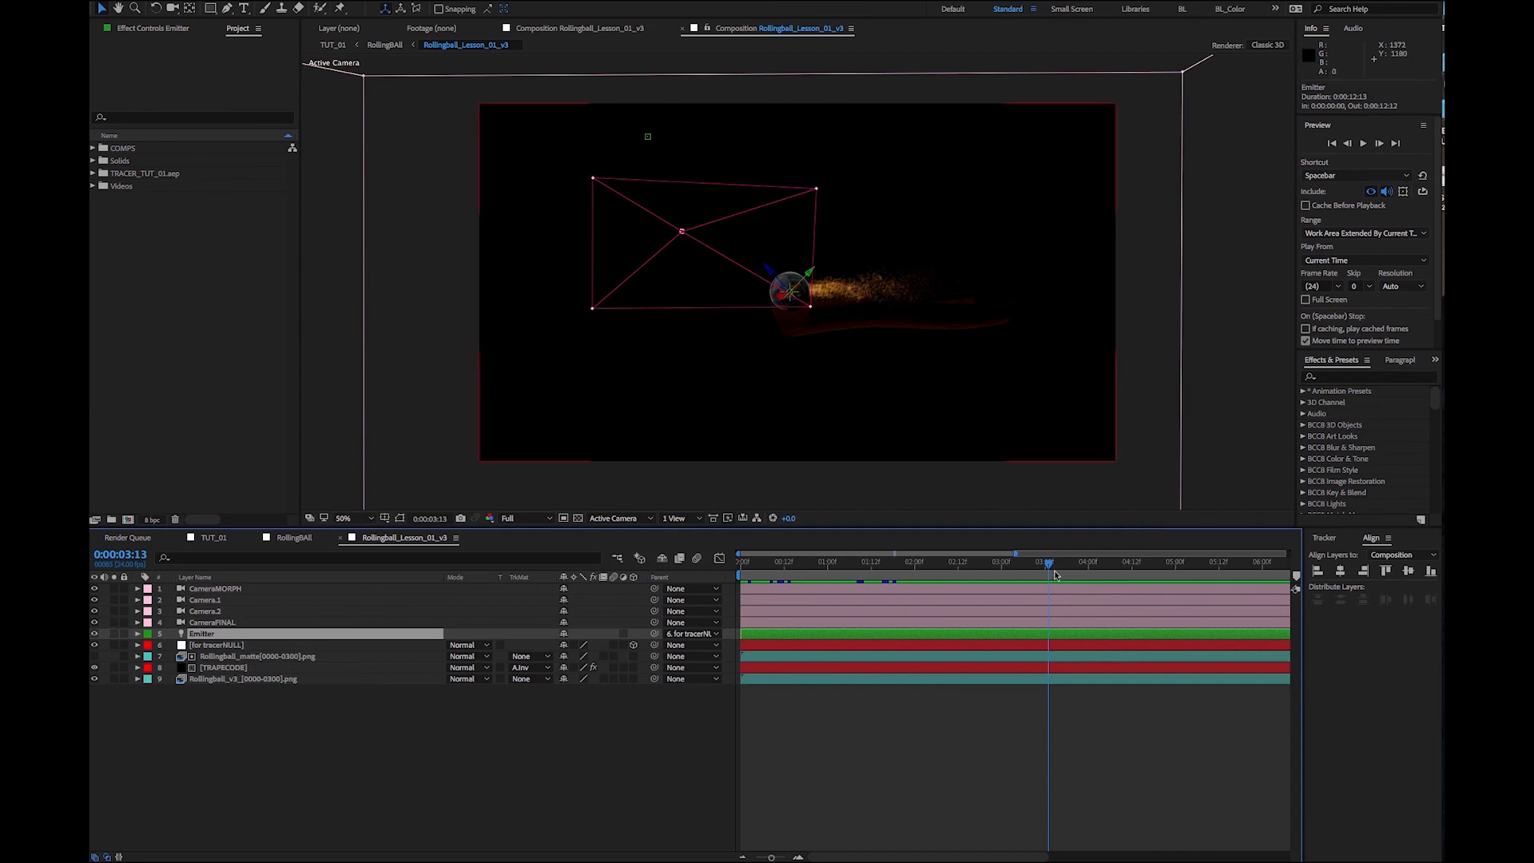
mouse_move(1049, 562)
mouse_down()
mouse_move(1218, 562)
mouse_move(1063, 564)
mouse_up()
click(890, 759)
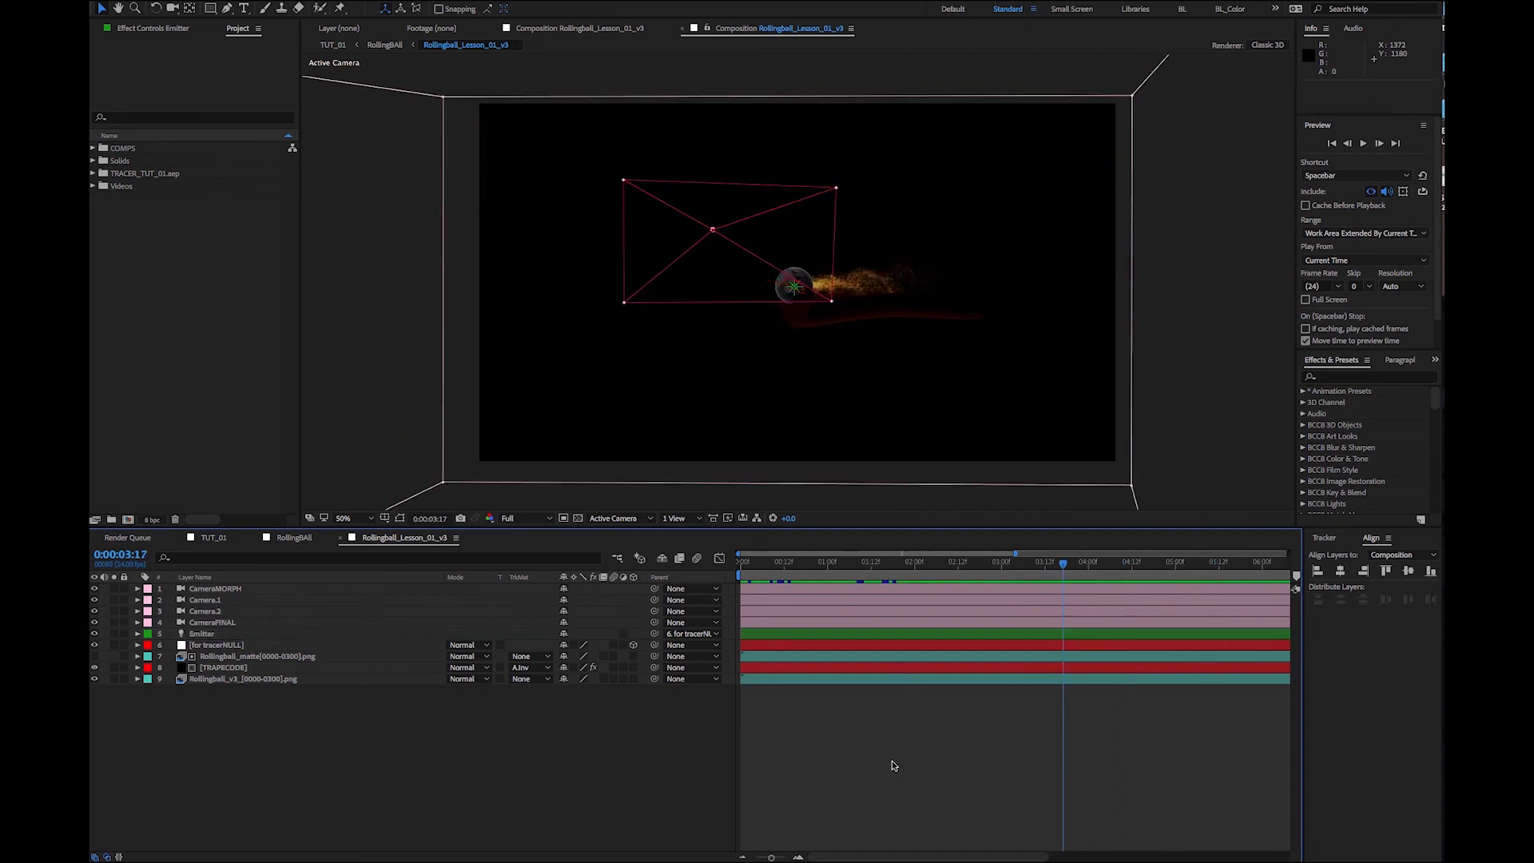
click(400, 518)
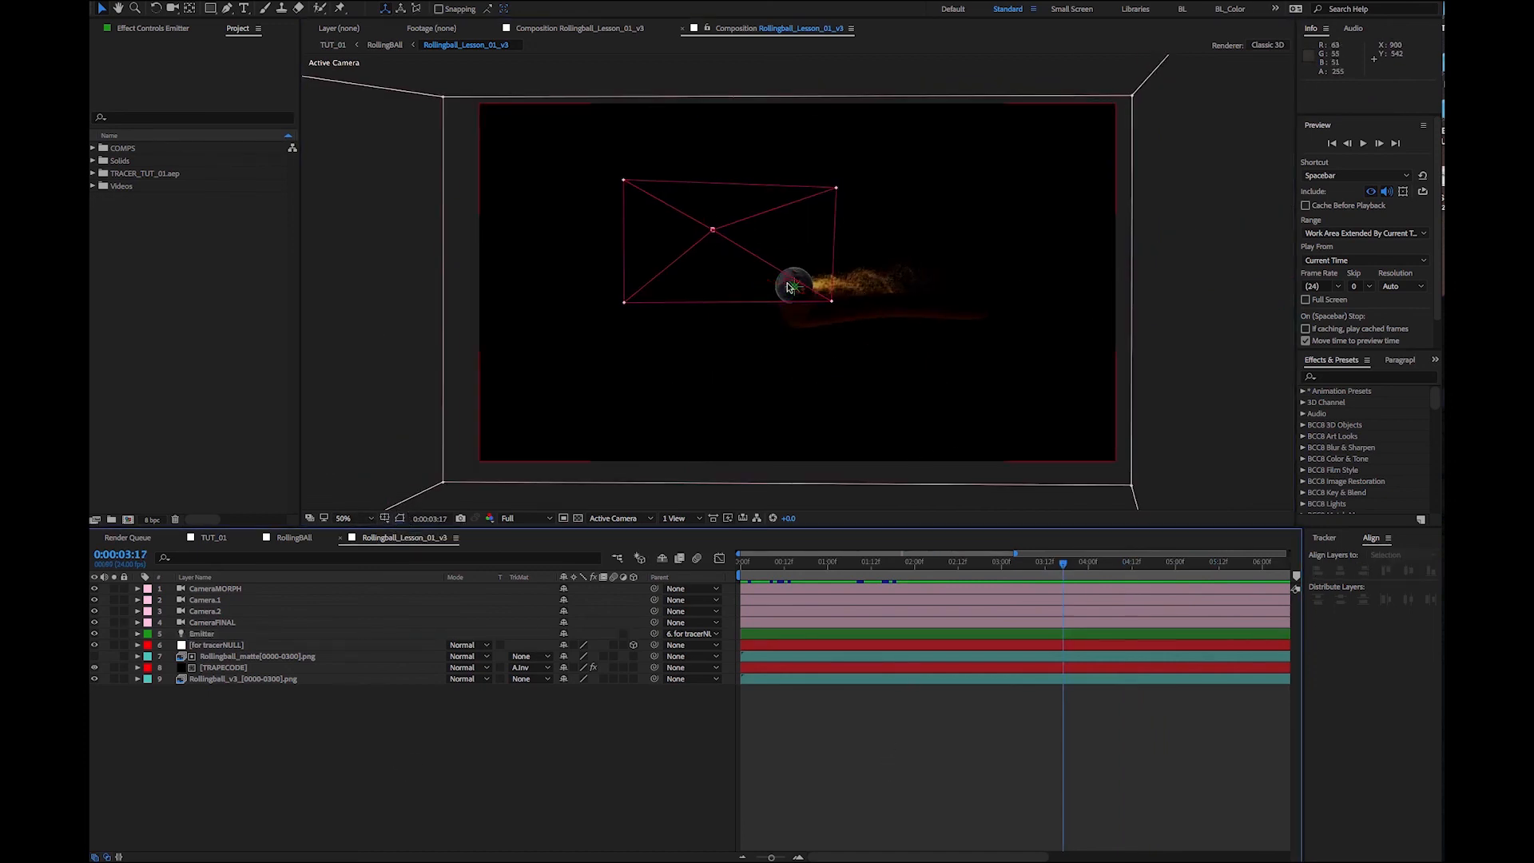
drag(1065, 564, 1005, 564)
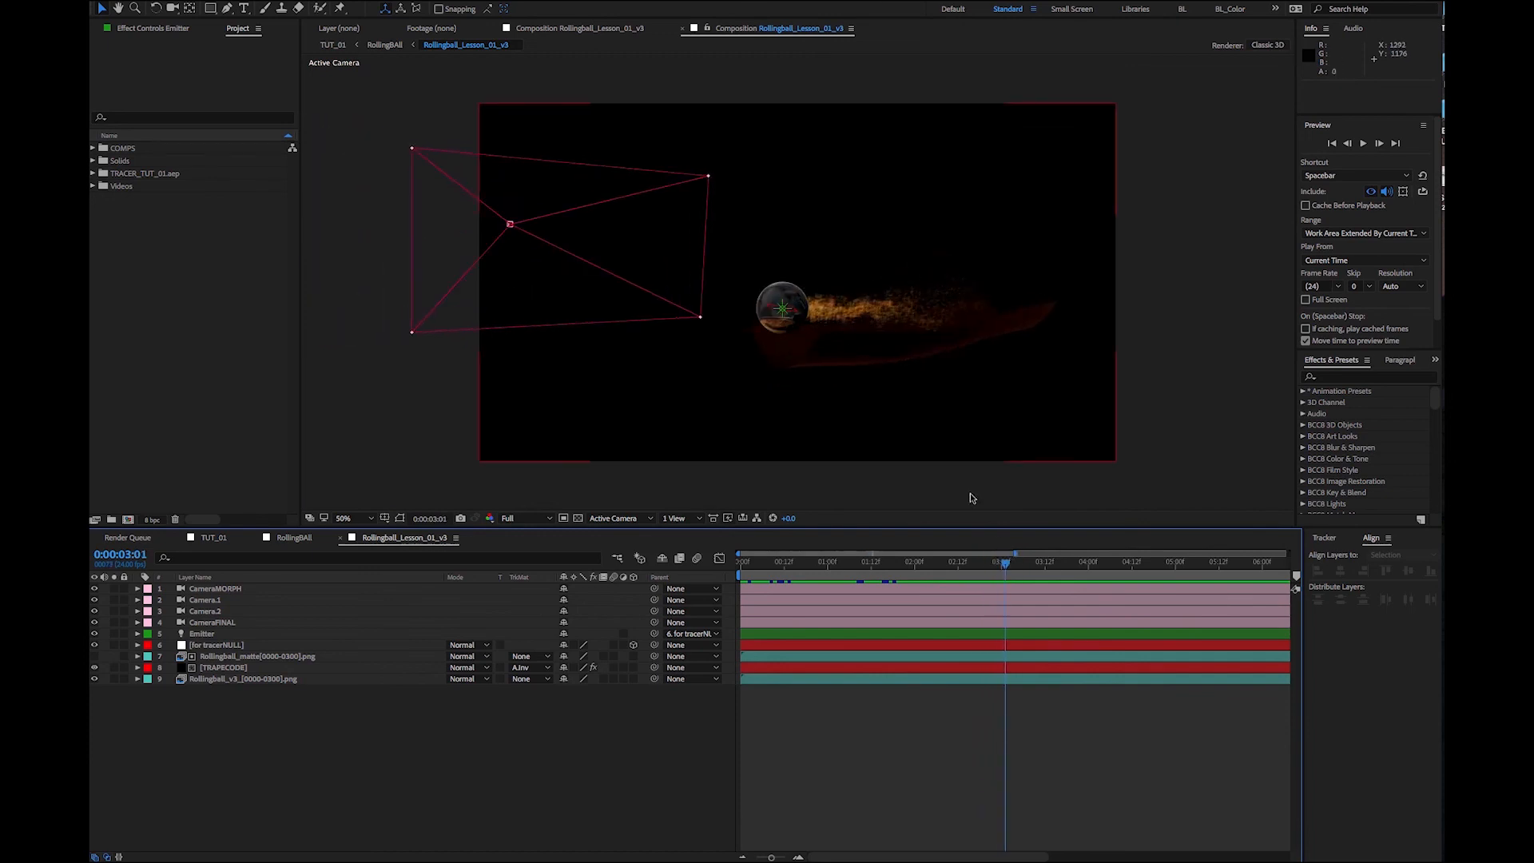
Examine the Particular effect's Emitter settings on the TRAPECODE layer and collapse its effects again
click(166, 658)
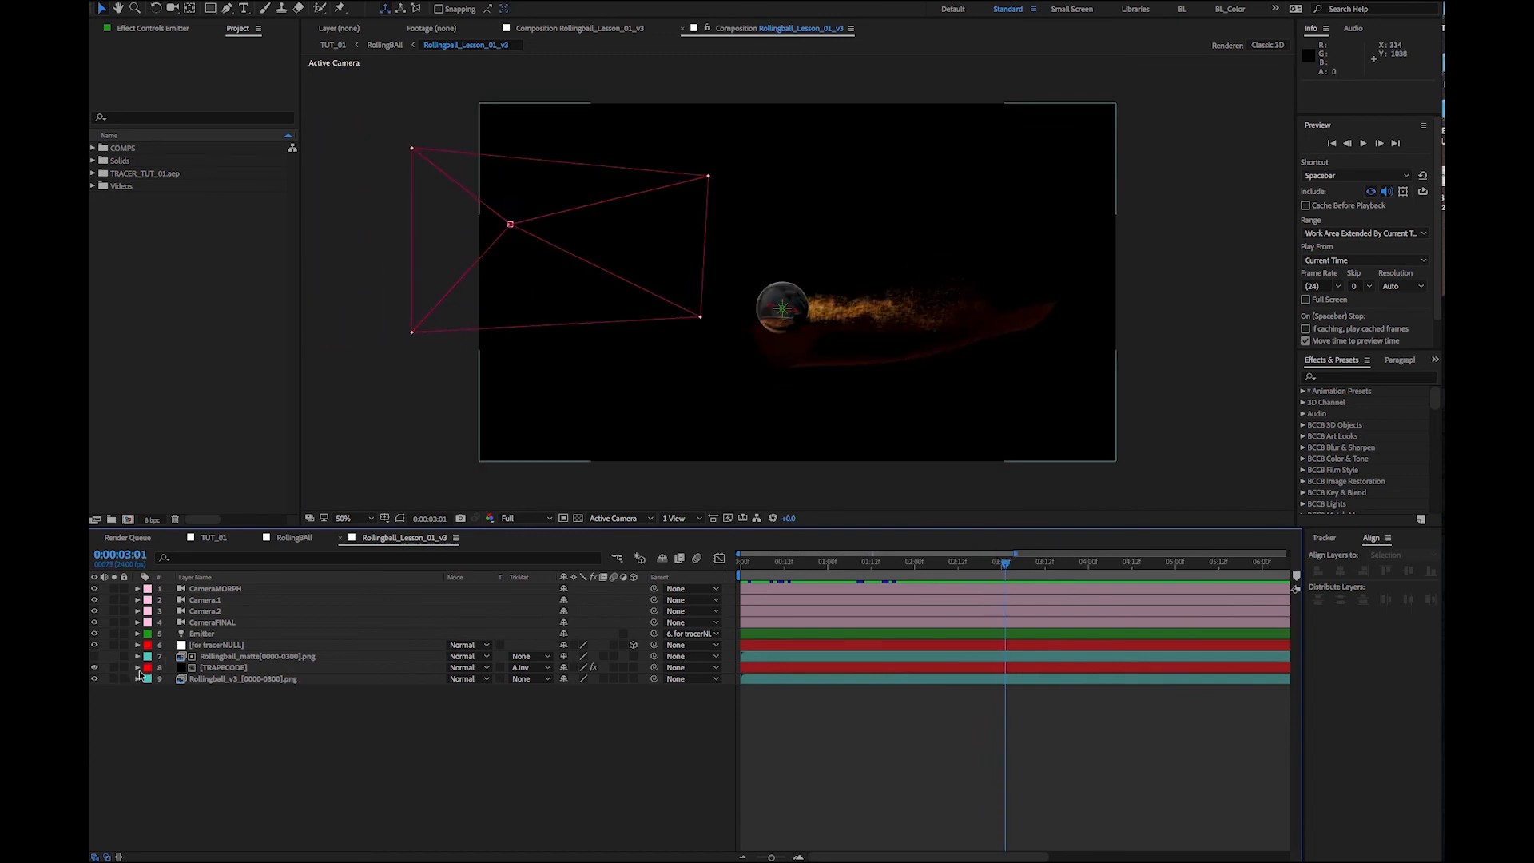
click(138, 668)
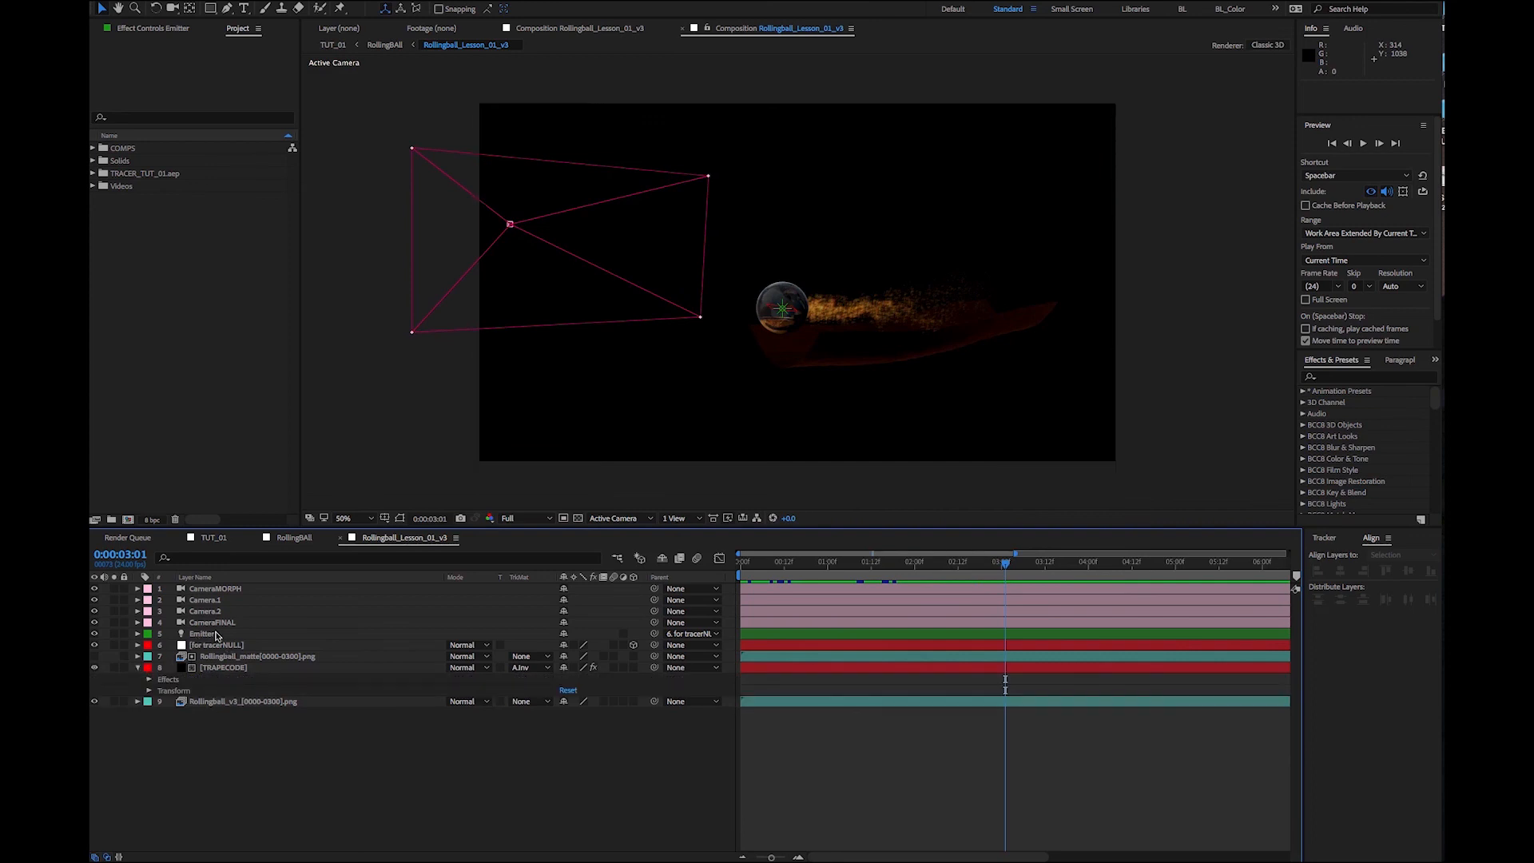
click(148, 681)
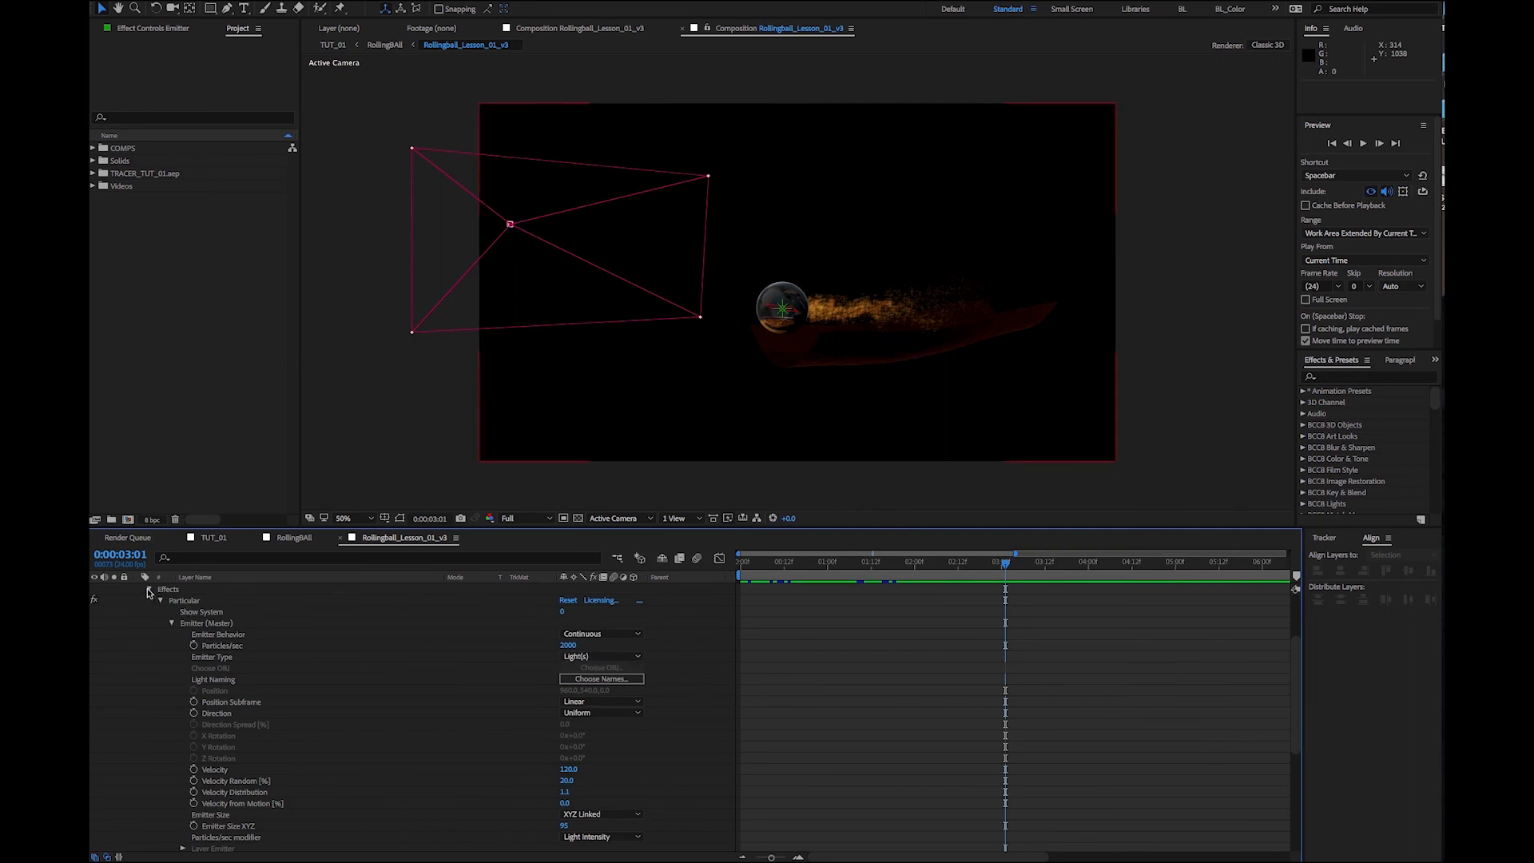
click(148, 589)
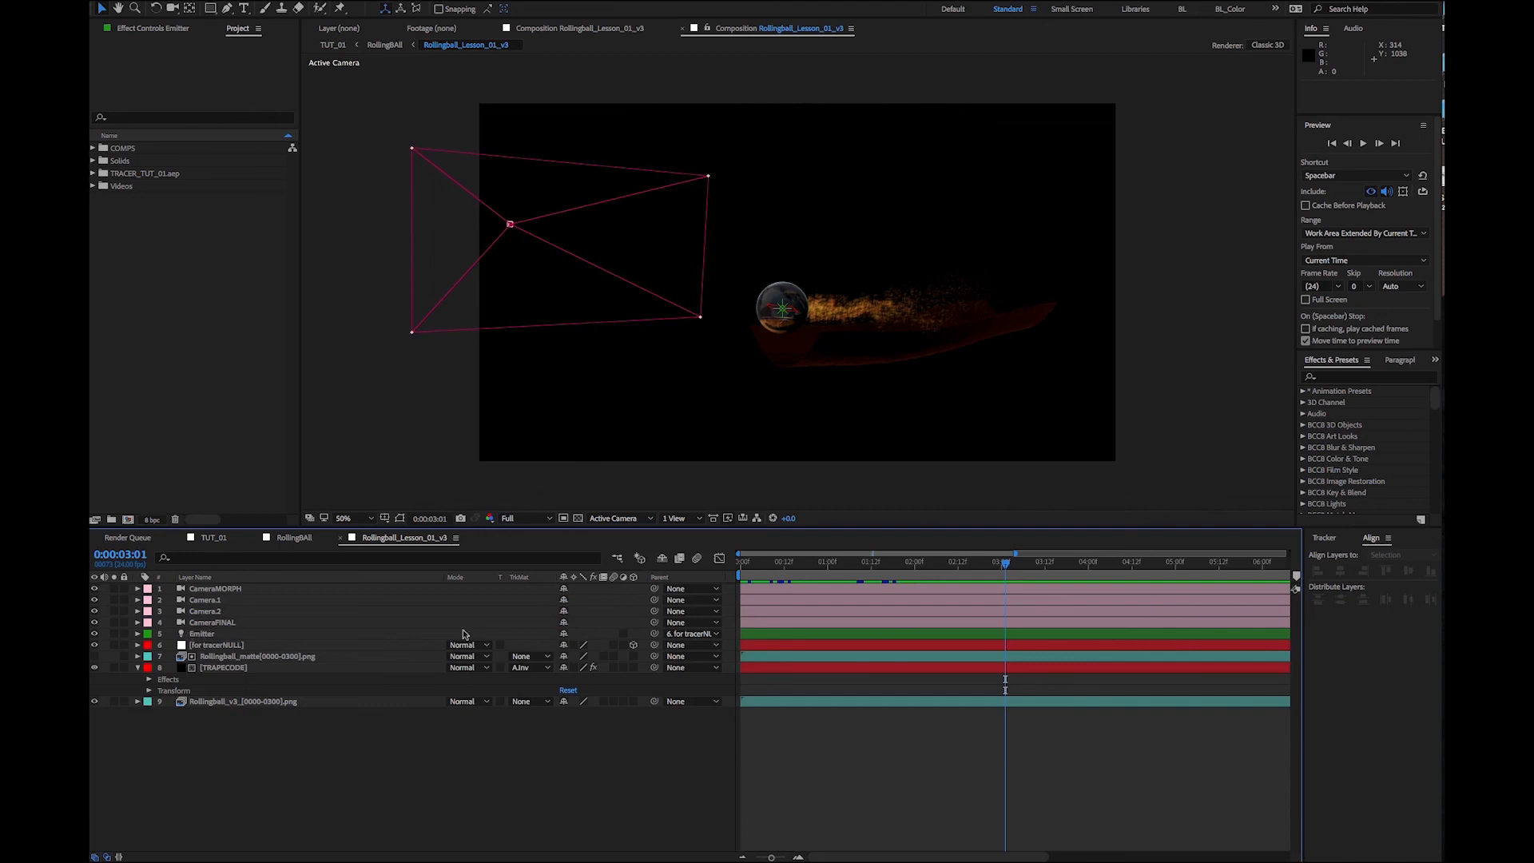
Preview the particle trail at 0:00:02:19 and open the RollingBAll composition
mouse_move(997, 562)
mouse_down()
mouse_move(1206, 569)
mouse_move(983, 565)
mouse_up()
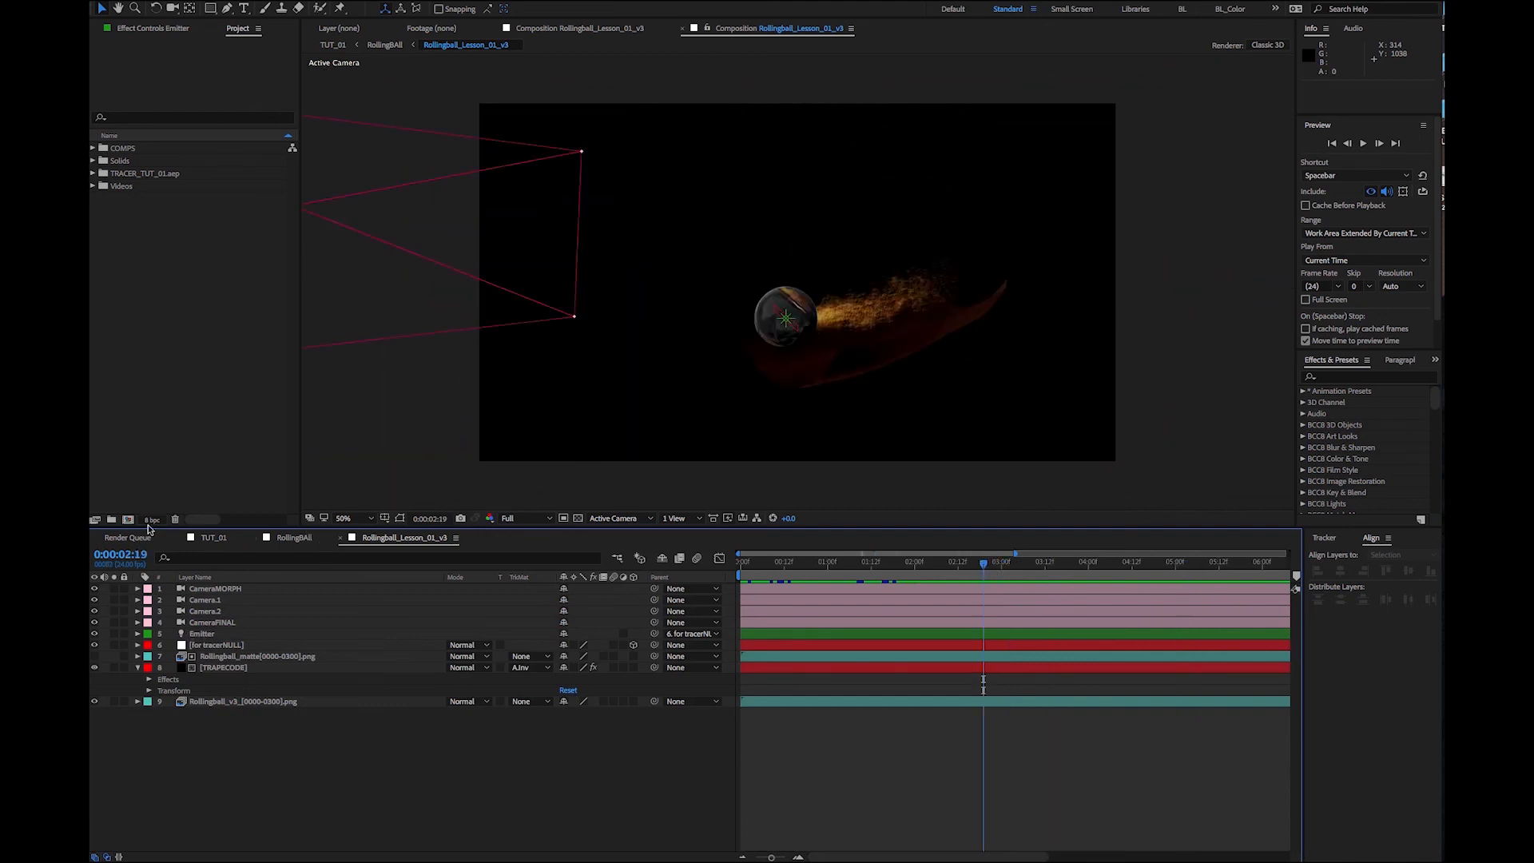
click(295, 538)
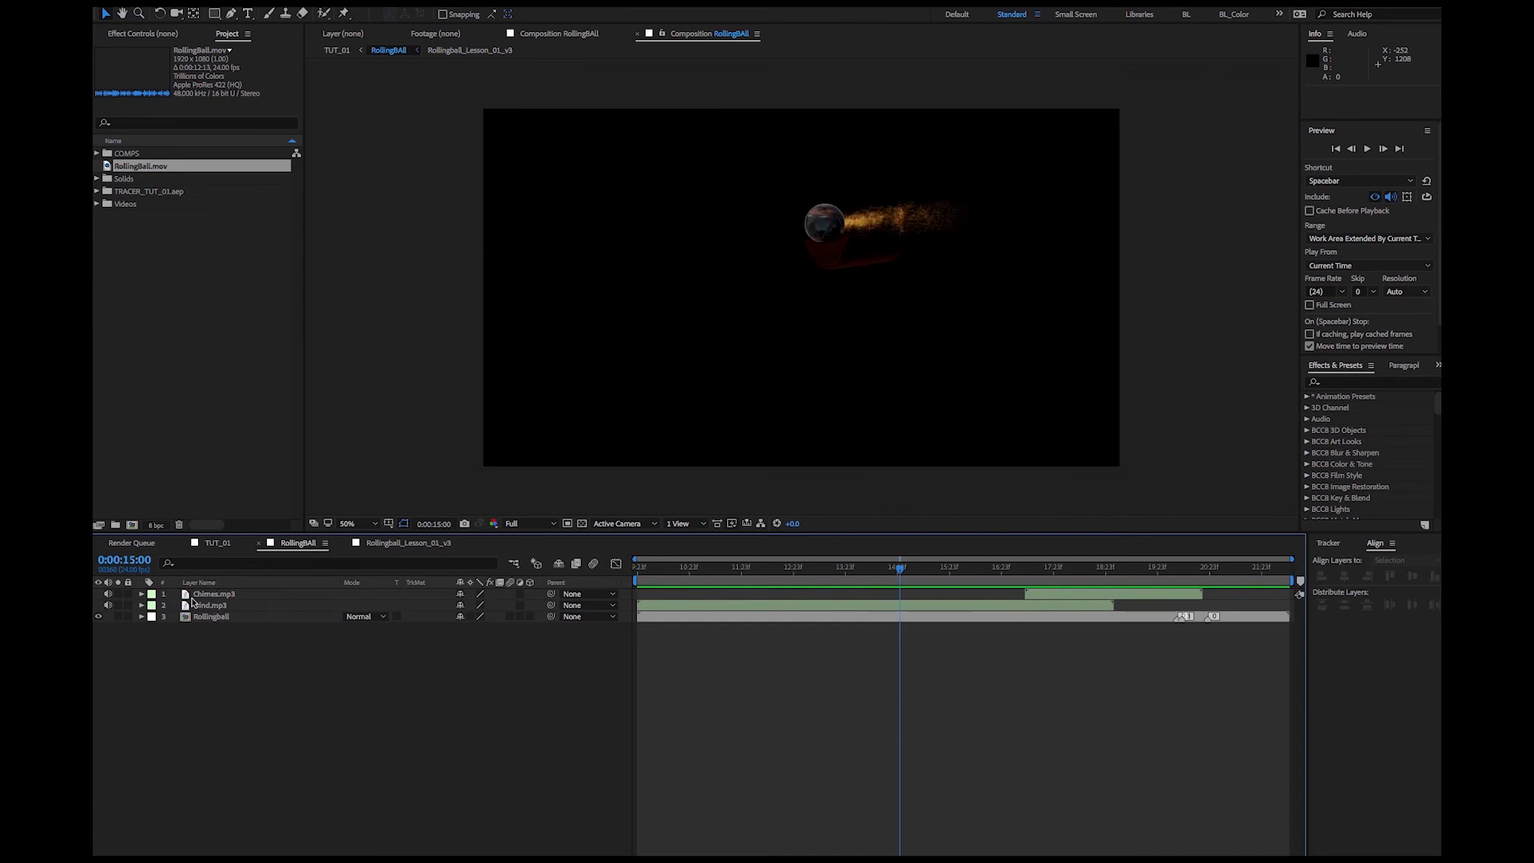